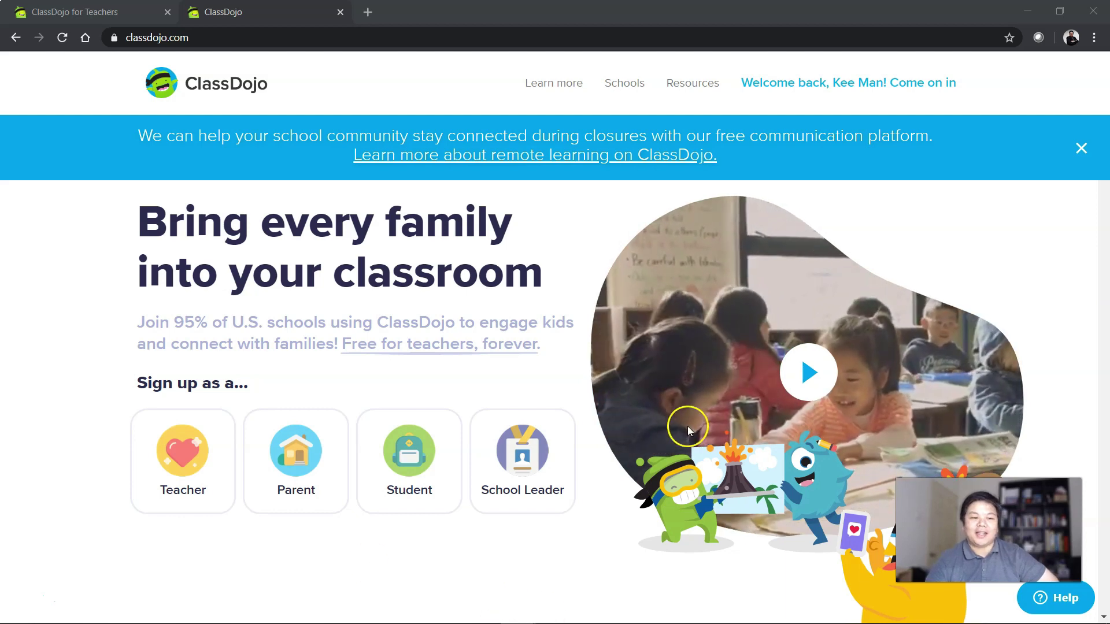
Browse the classdojo.com homepage, then switch to the ClassDojo for Teachers launchpad listing Demo Class.
scroll(295, 203, down, 1)
scroll(294, 202, up, 1)
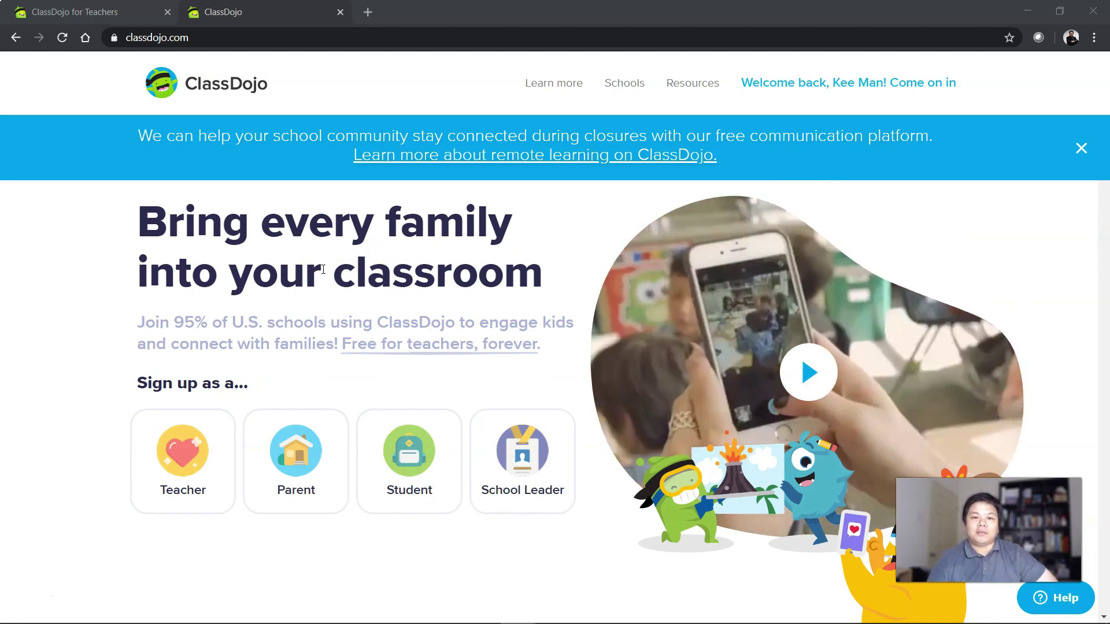
scroll(587, 422, down, 3)
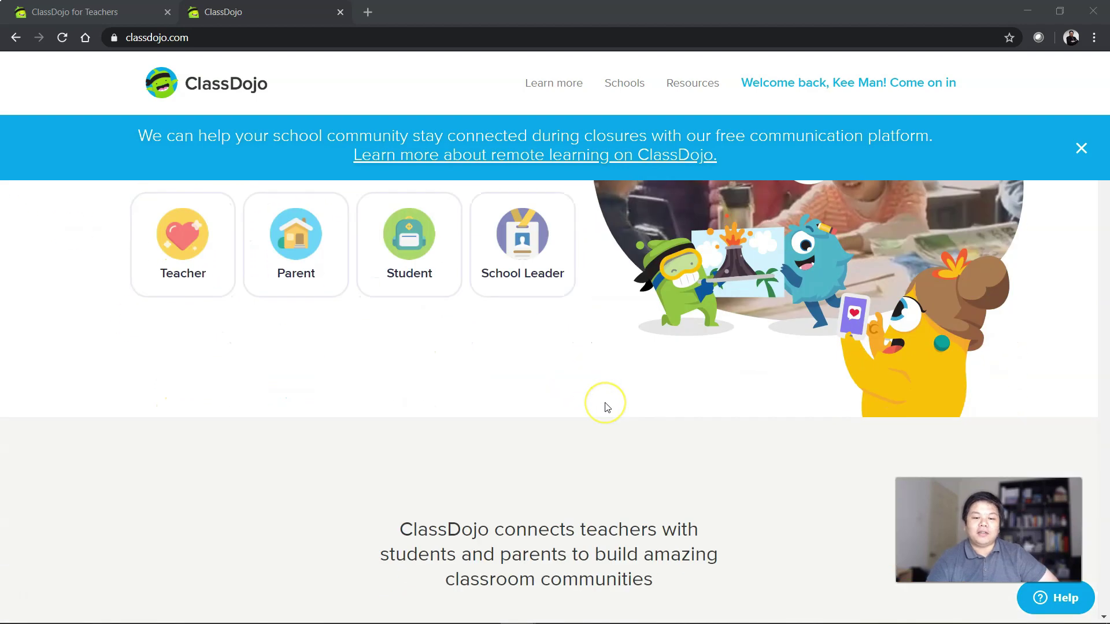
scroll(607, 407, up, 3)
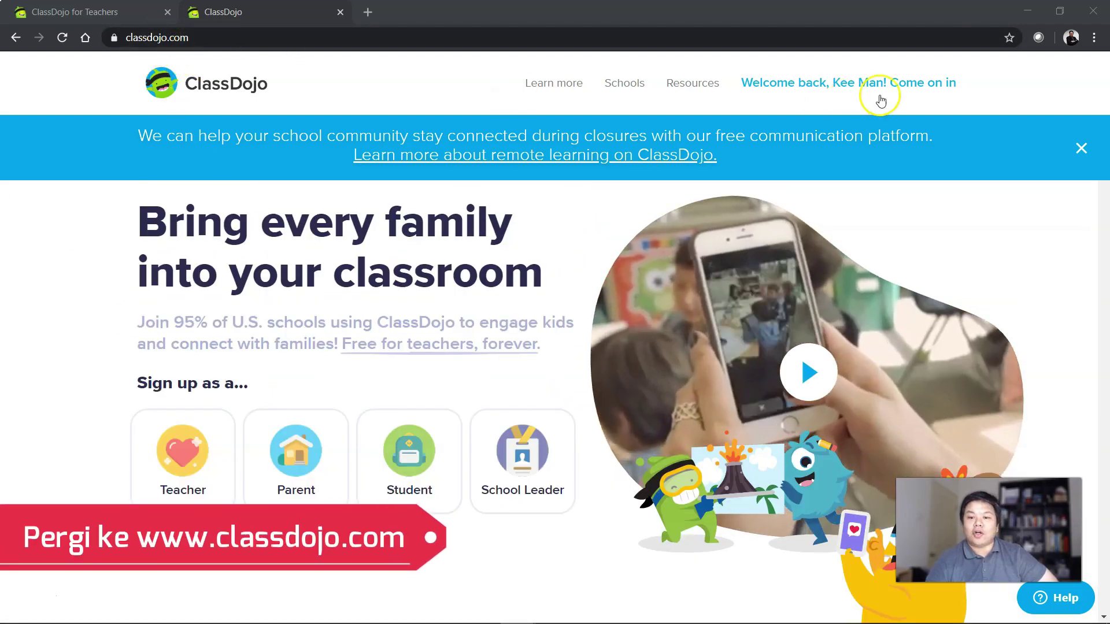
scroll(656, 408, down, 3)
scroll(527, 421, up, 3)
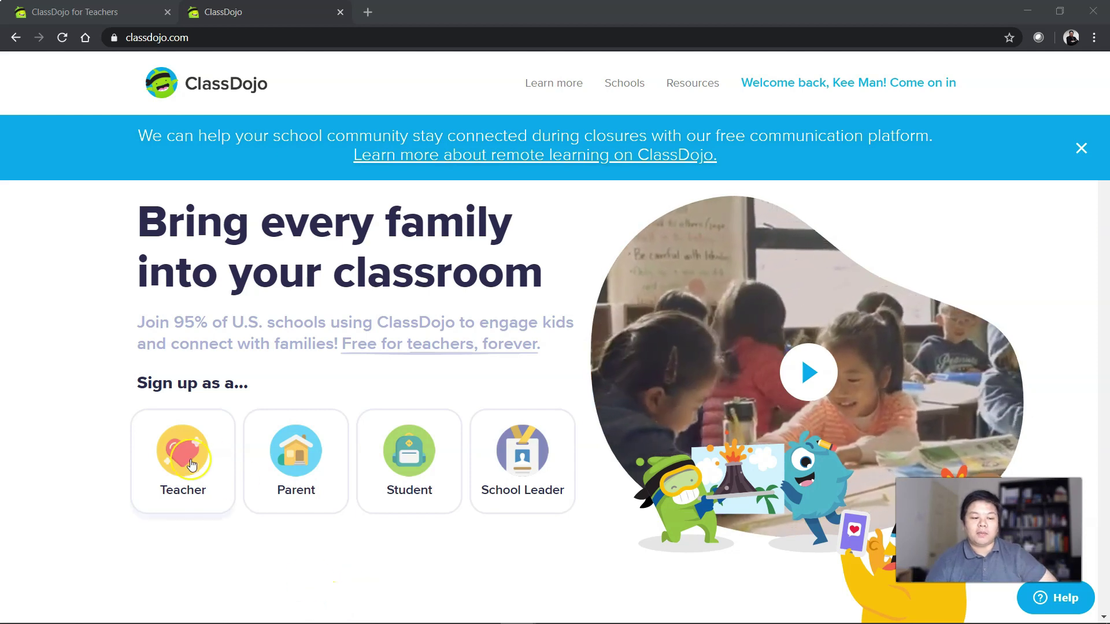
click(186, 466)
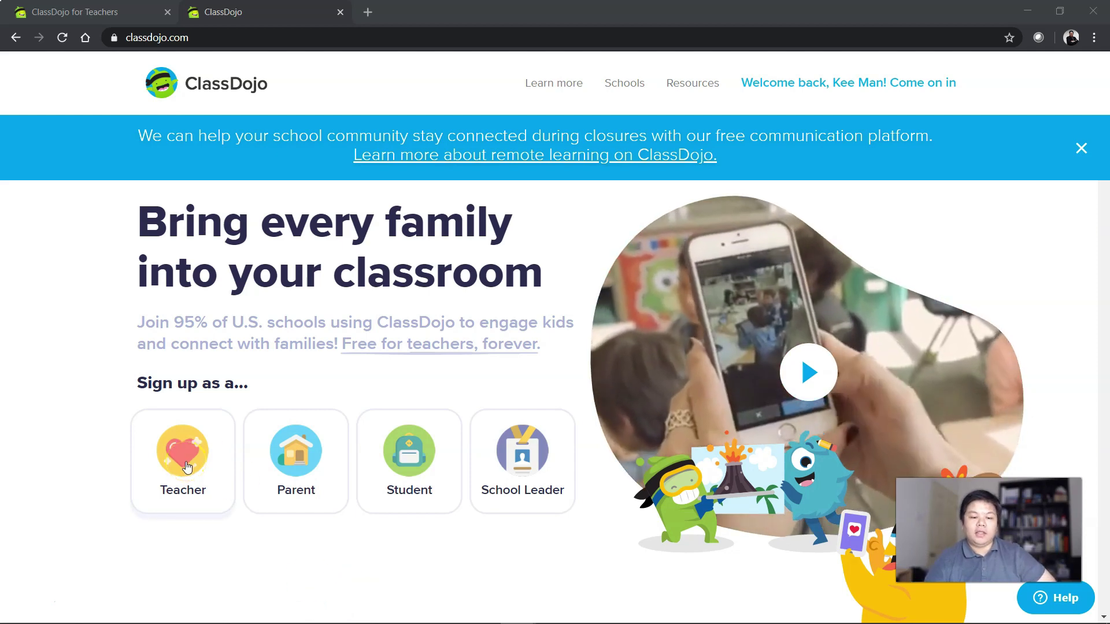
click(507, 449)
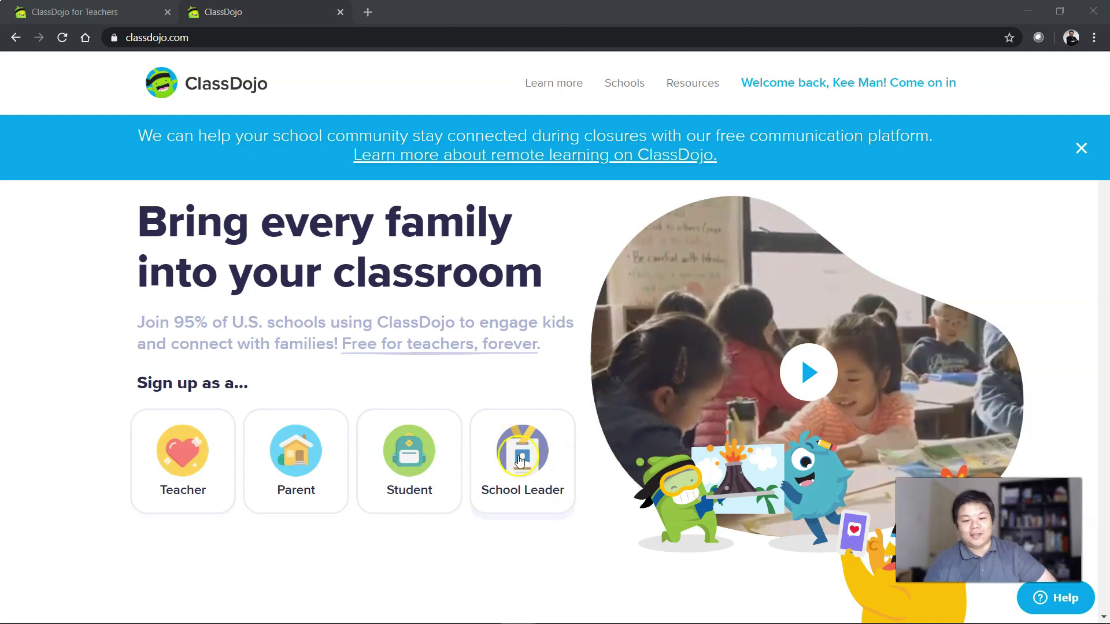
click(529, 543)
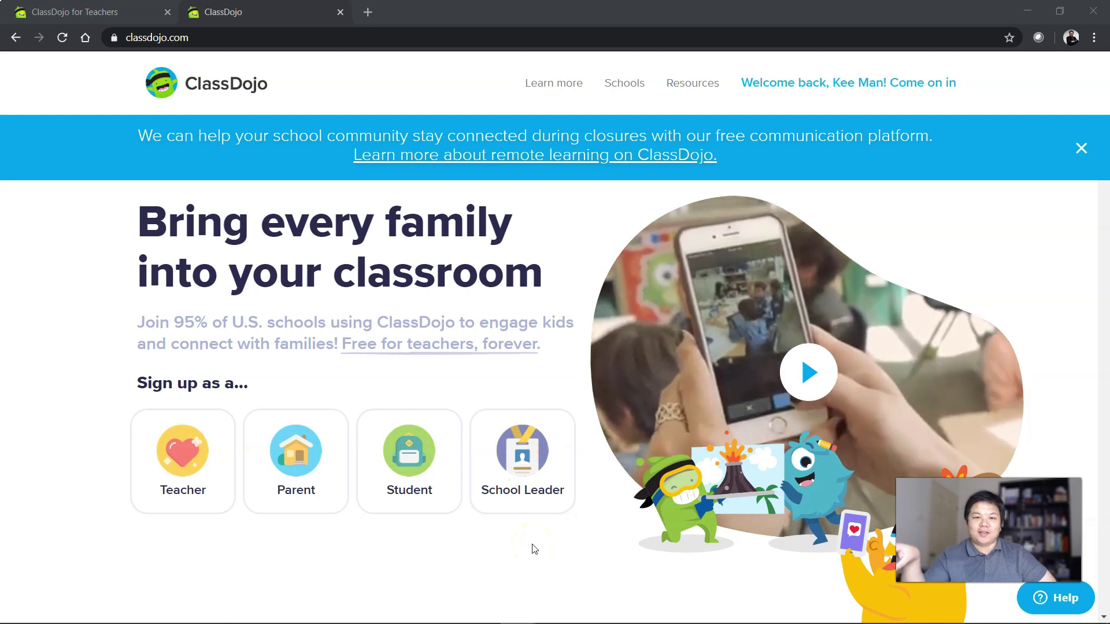
click(194, 468)
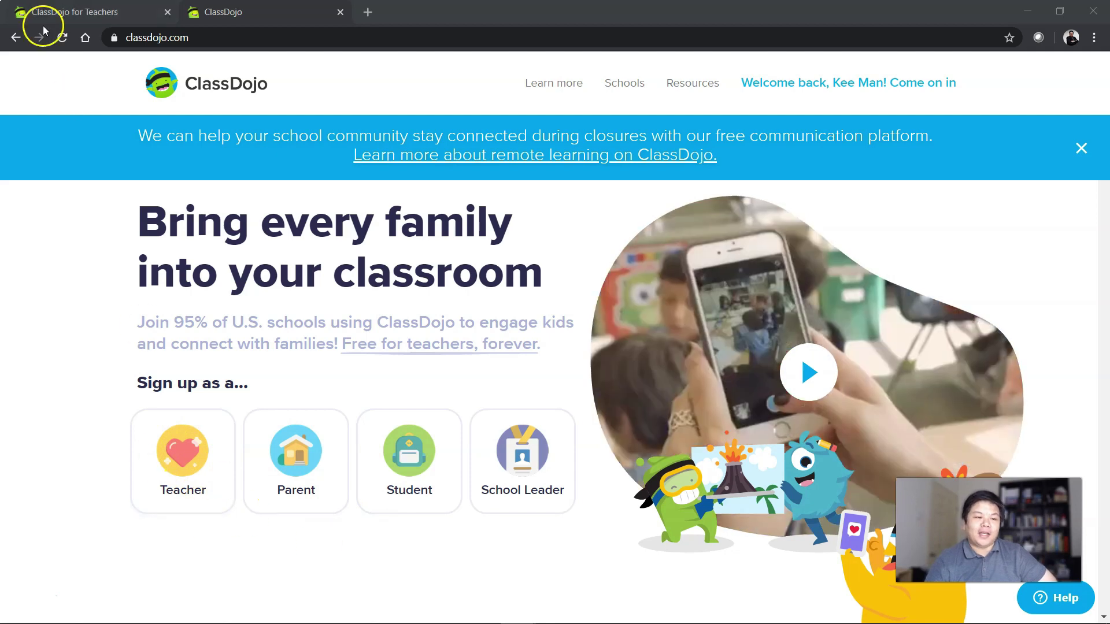
click(70, 12)
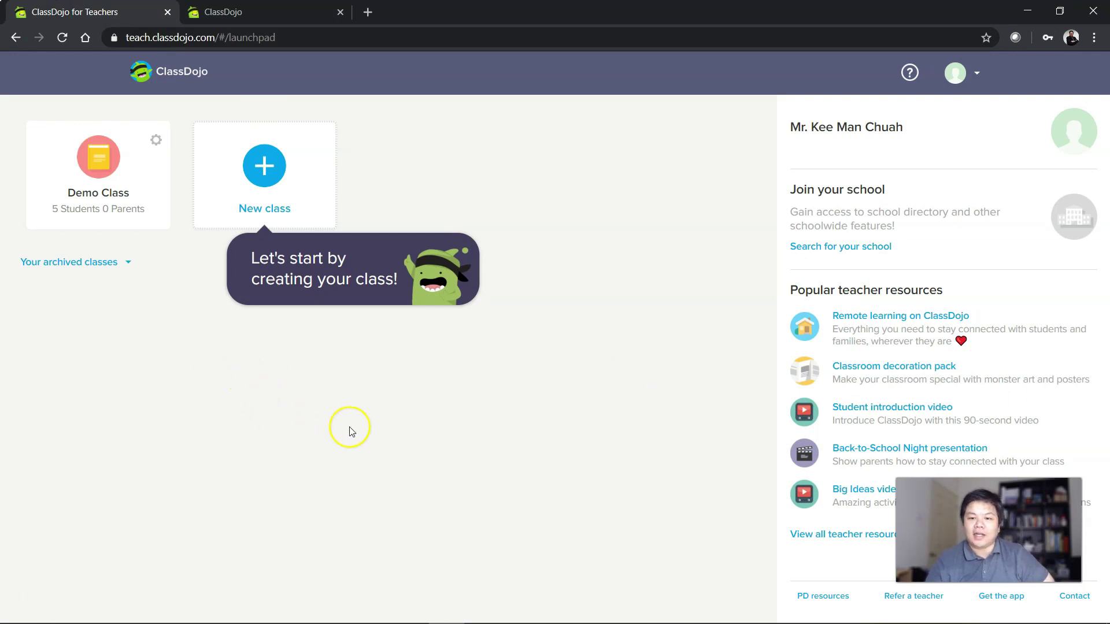
Start a new class and replace the default name with 'Kelas 3A'.
click(103, 154)
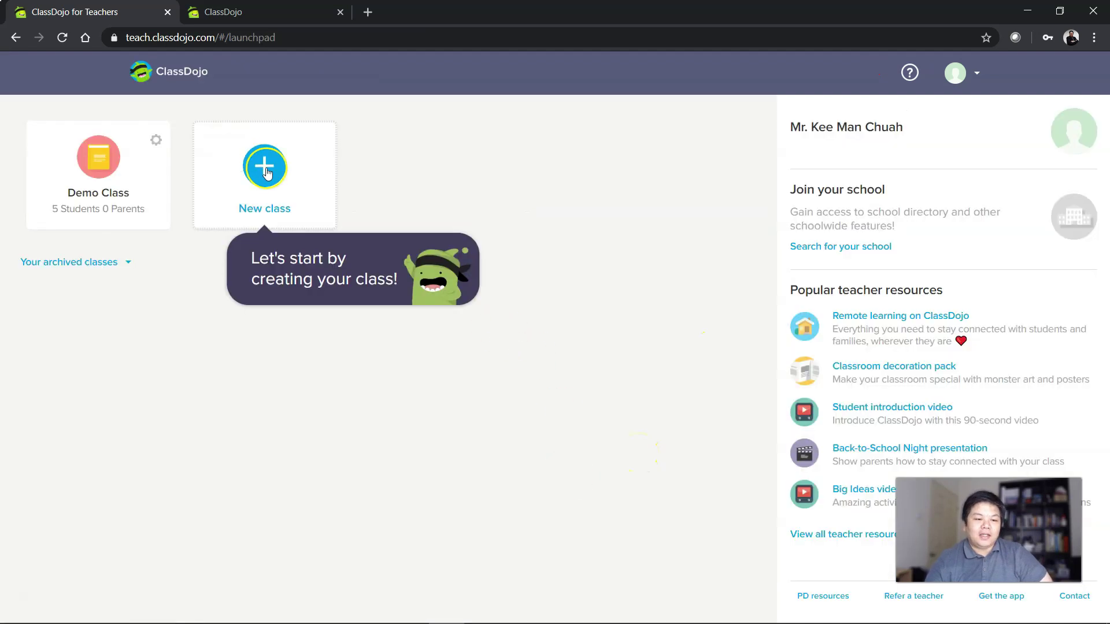
click(264, 166)
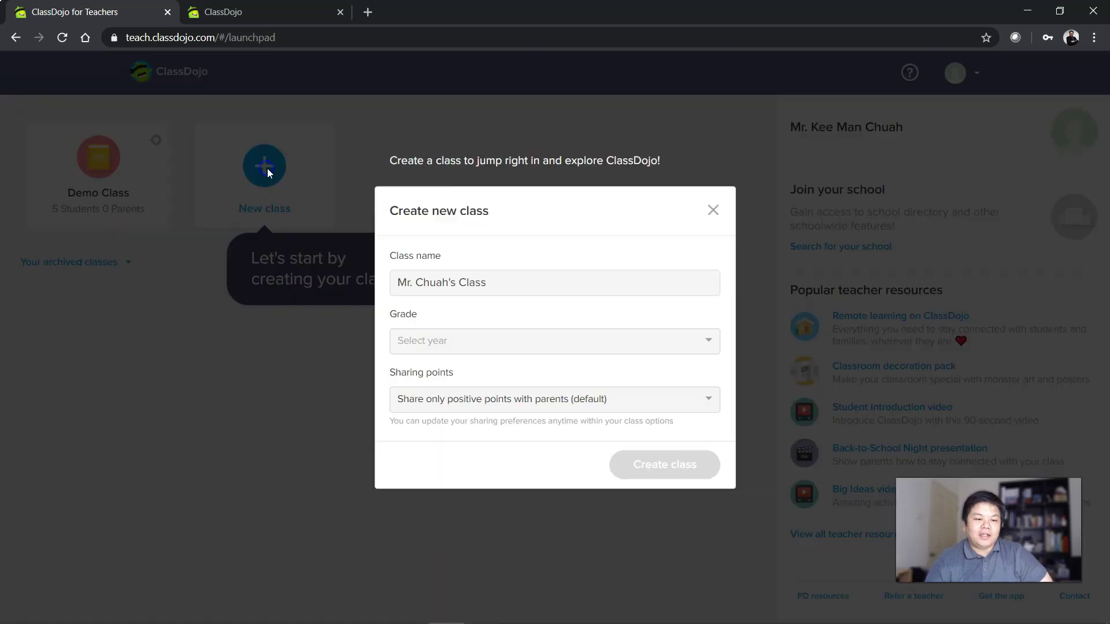
click(487, 347)
drag(490, 282, 342, 260)
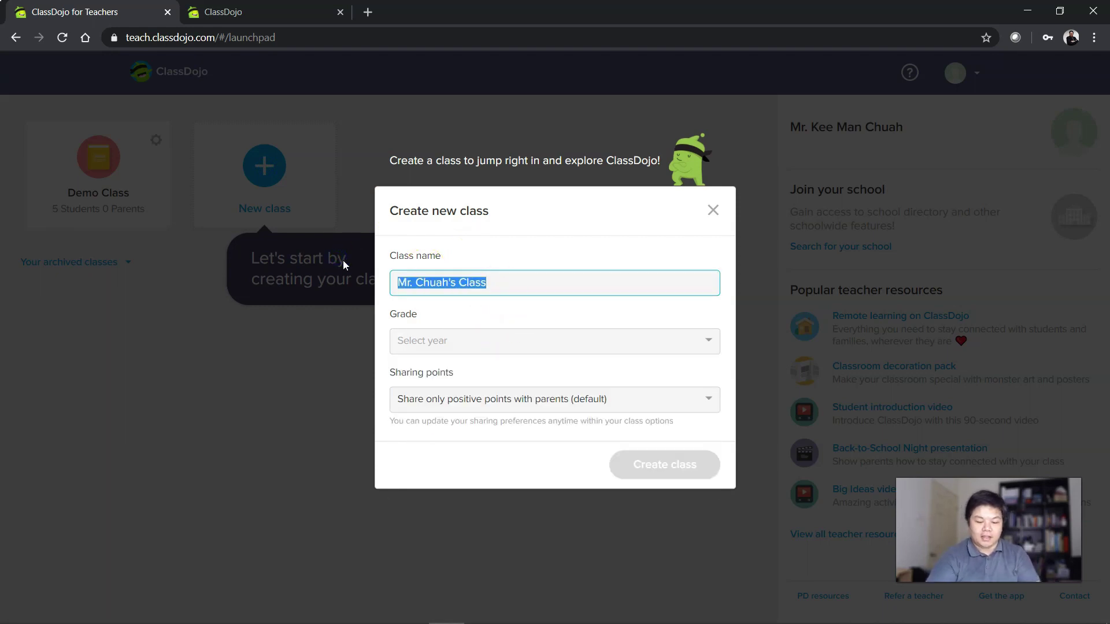
text(Kelas 3A)
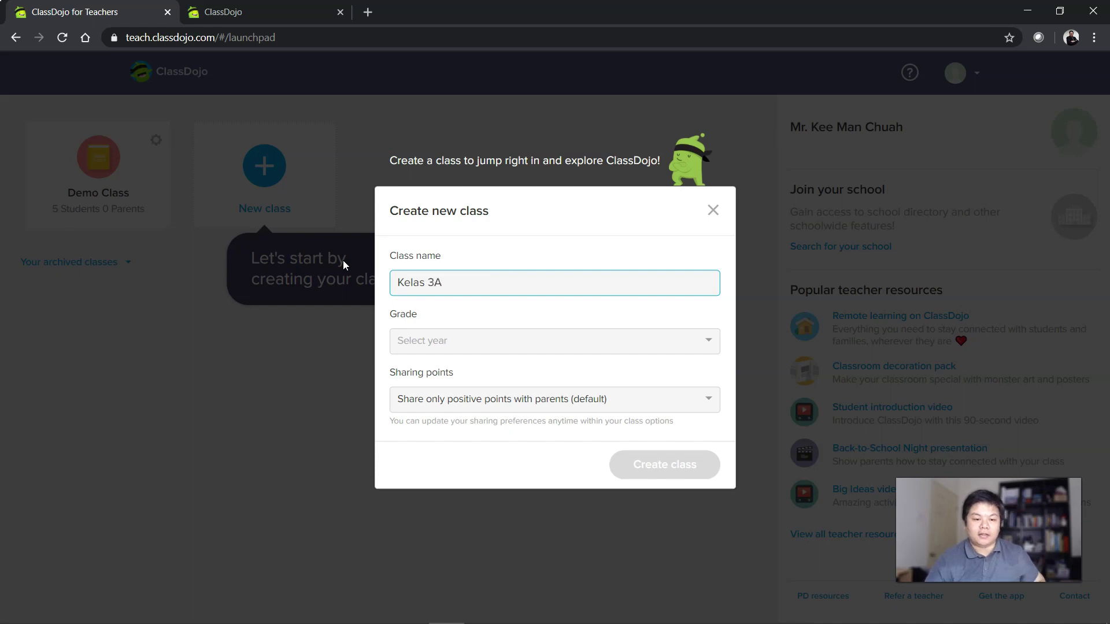
Set the grade to 3rd Grade, share only positive points with parents, and create the class.
click(454, 363)
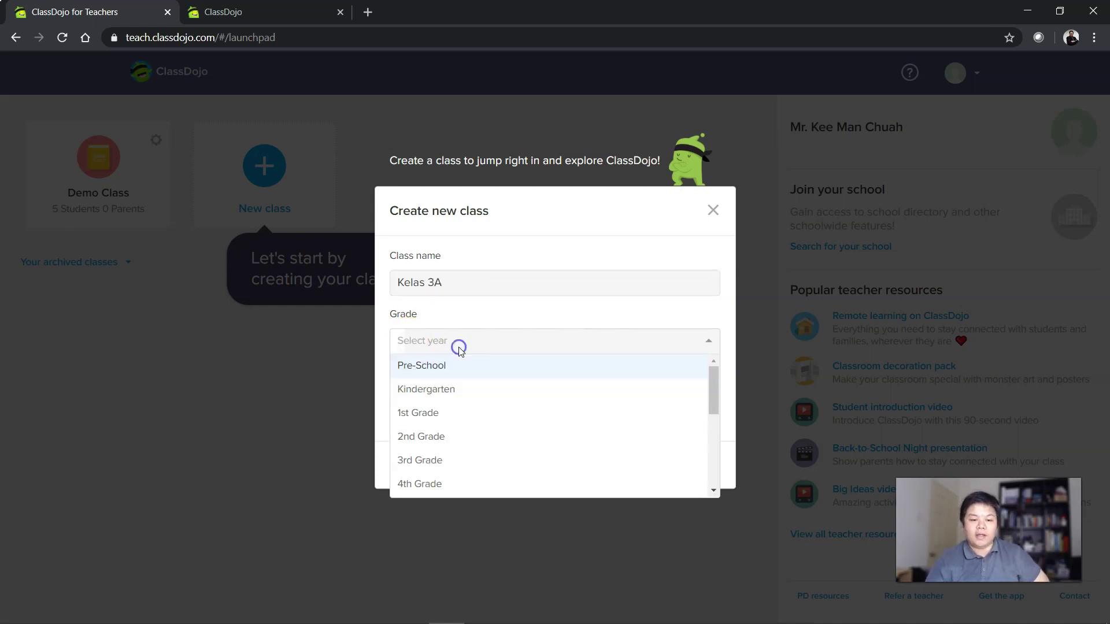
scroll(503, 388, down, 1)
scroll(577, 405, up, 1)
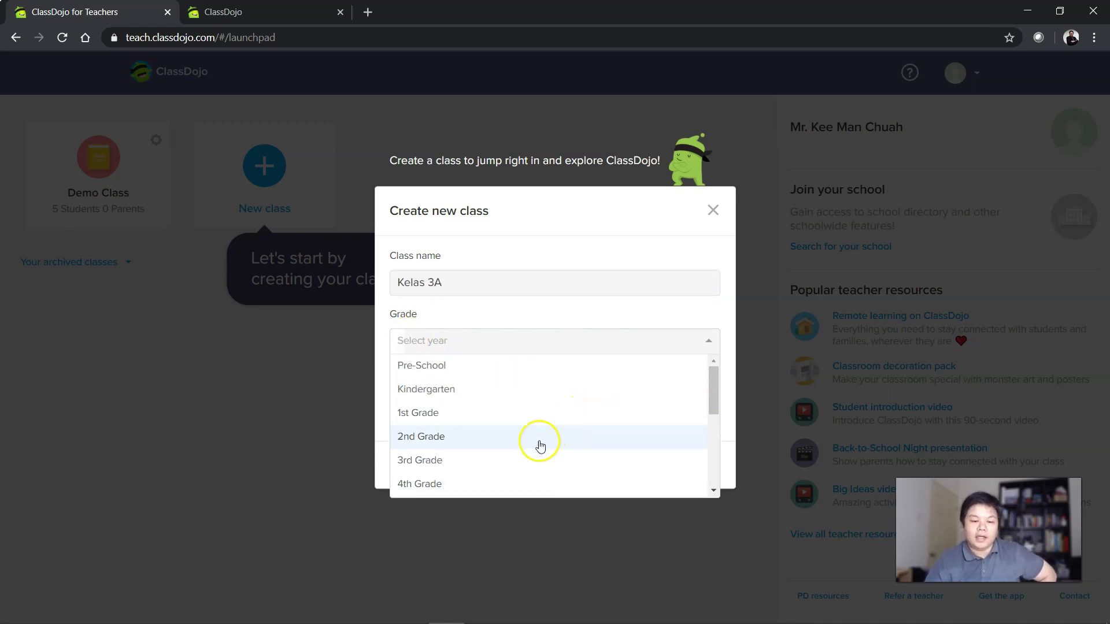
click(475, 459)
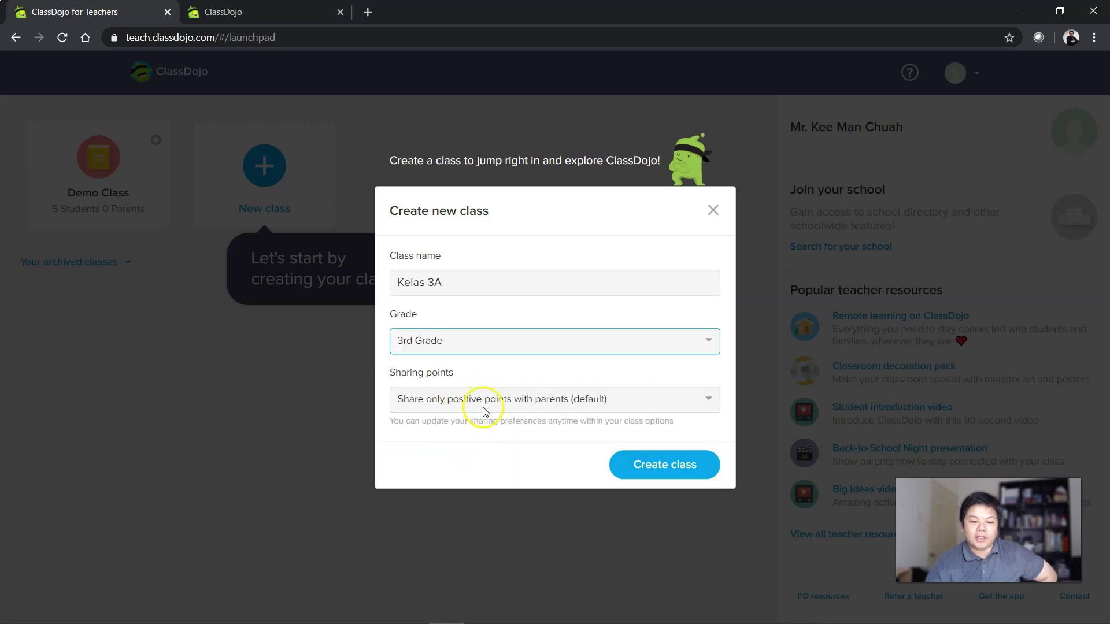
click(454, 400)
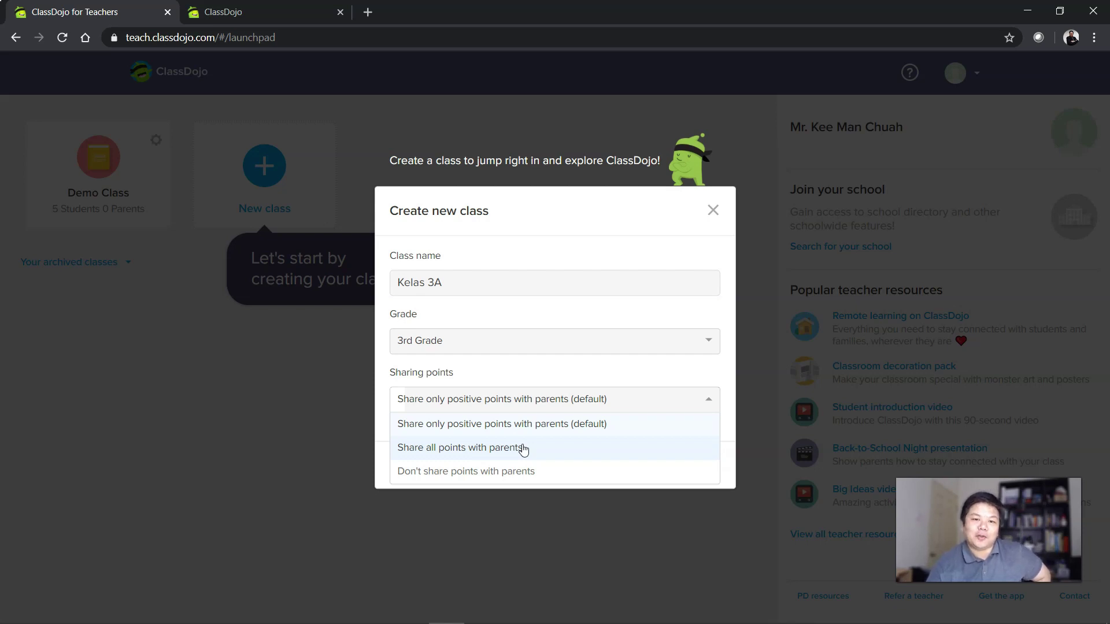
click(524, 448)
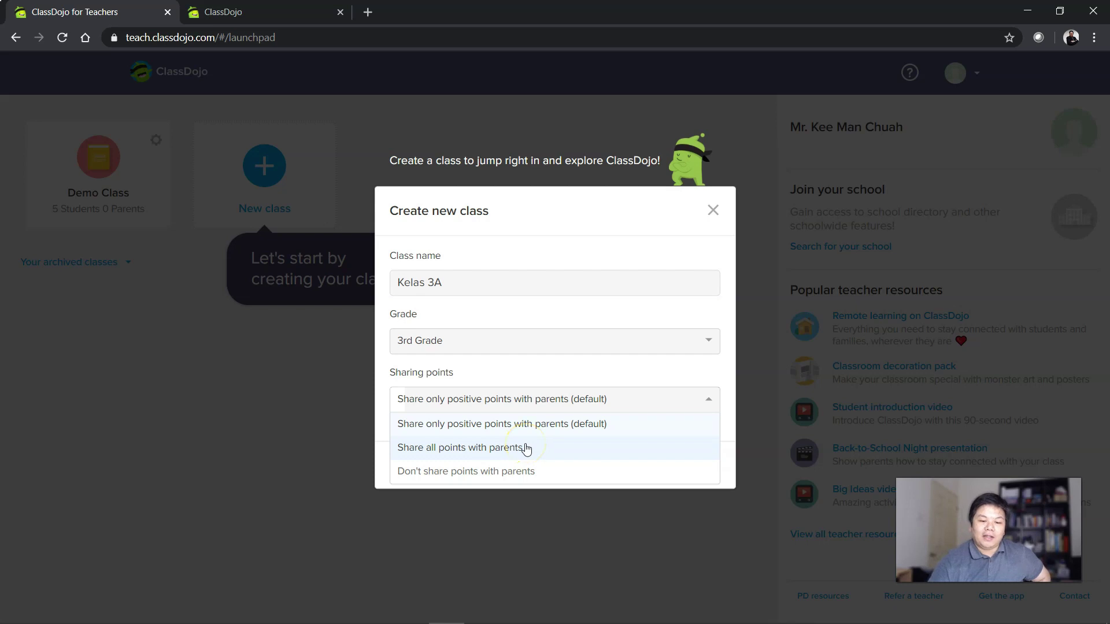
click(485, 423)
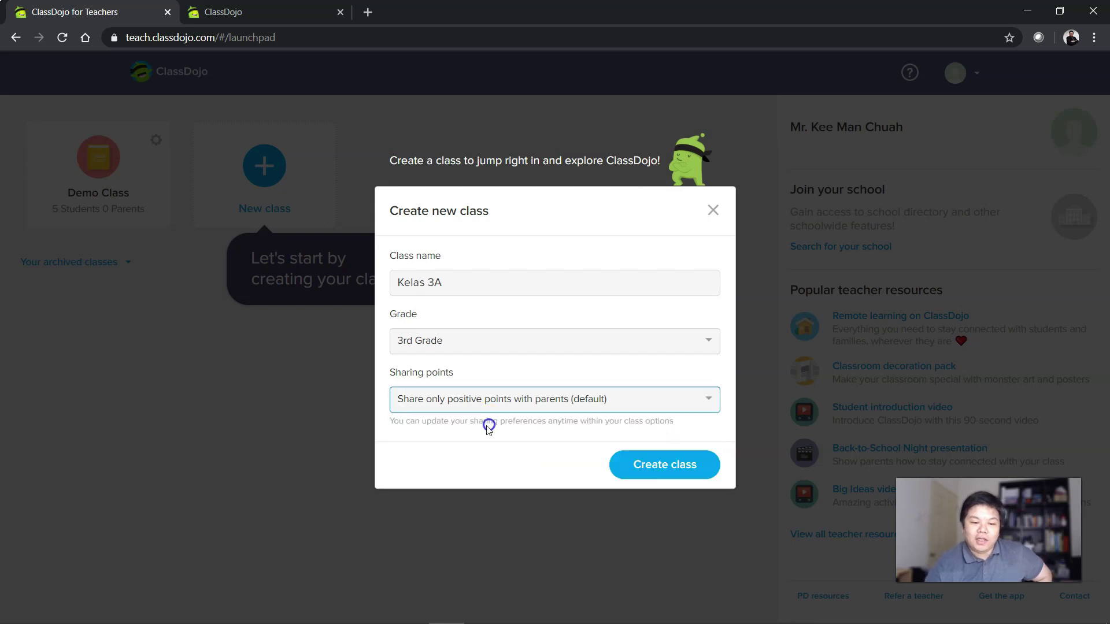
click(662, 462)
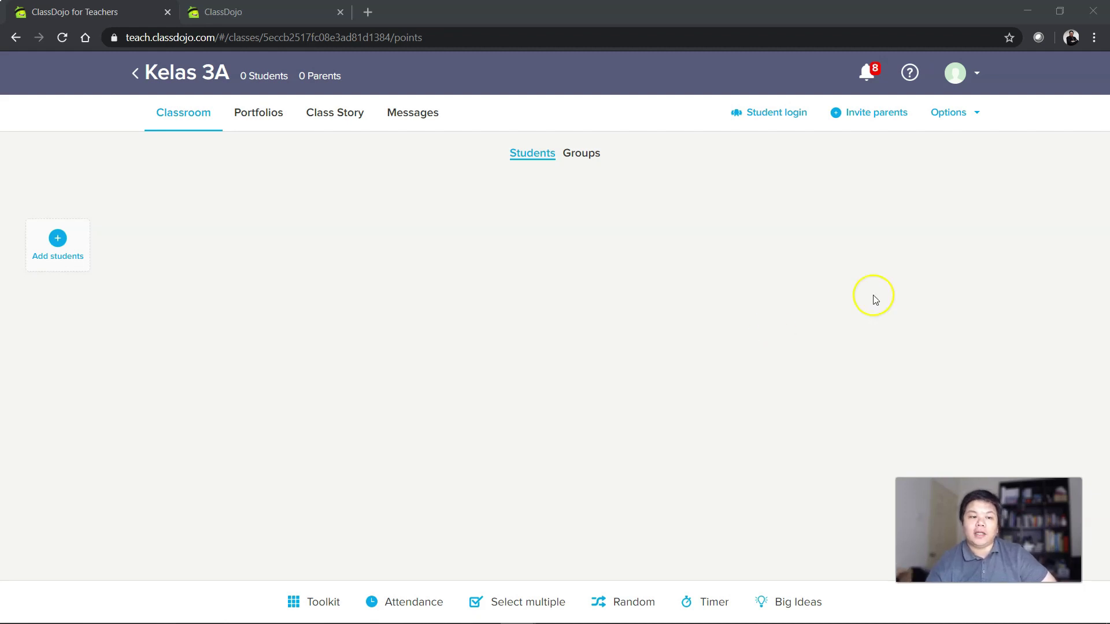
Begin adding students and switch to the copy-and-paste student list box.
click(58, 237)
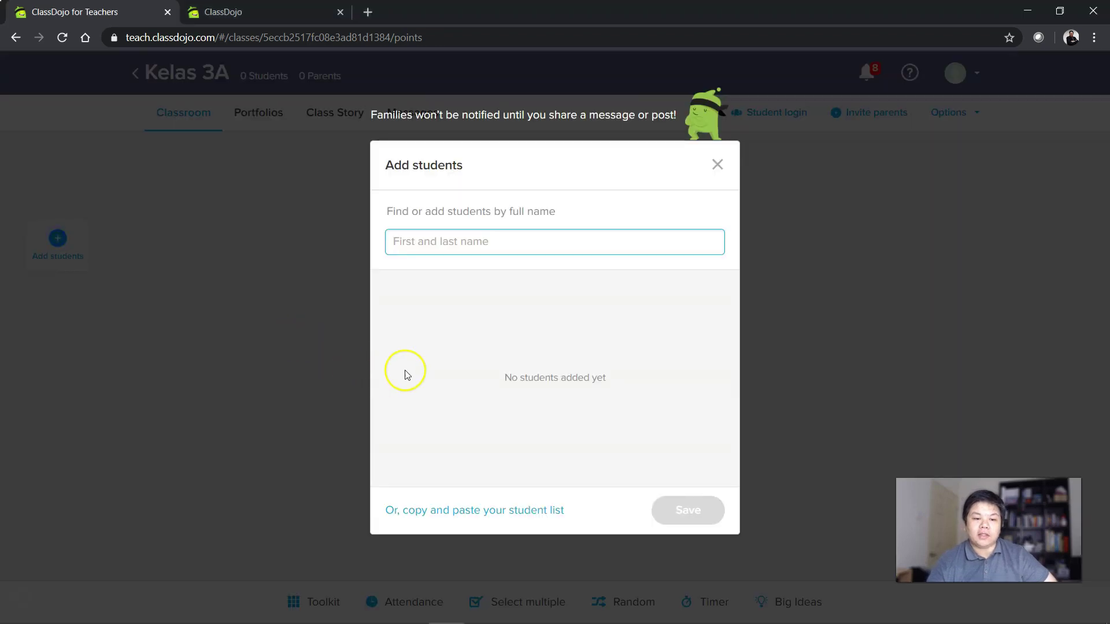
click(446, 513)
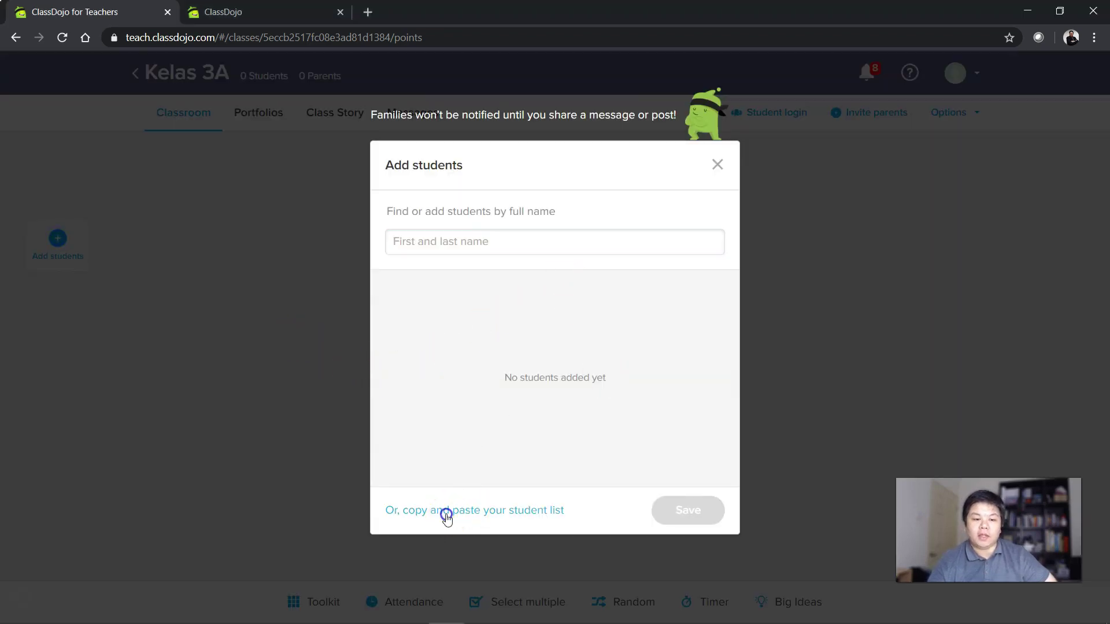
click(435, 247)
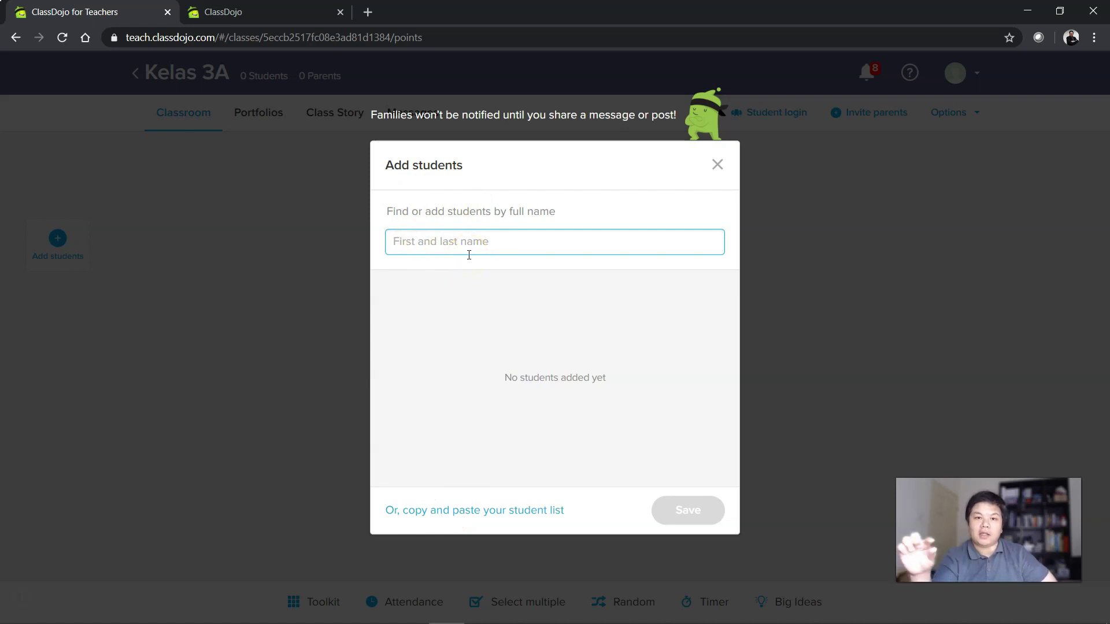
click(463, 240)
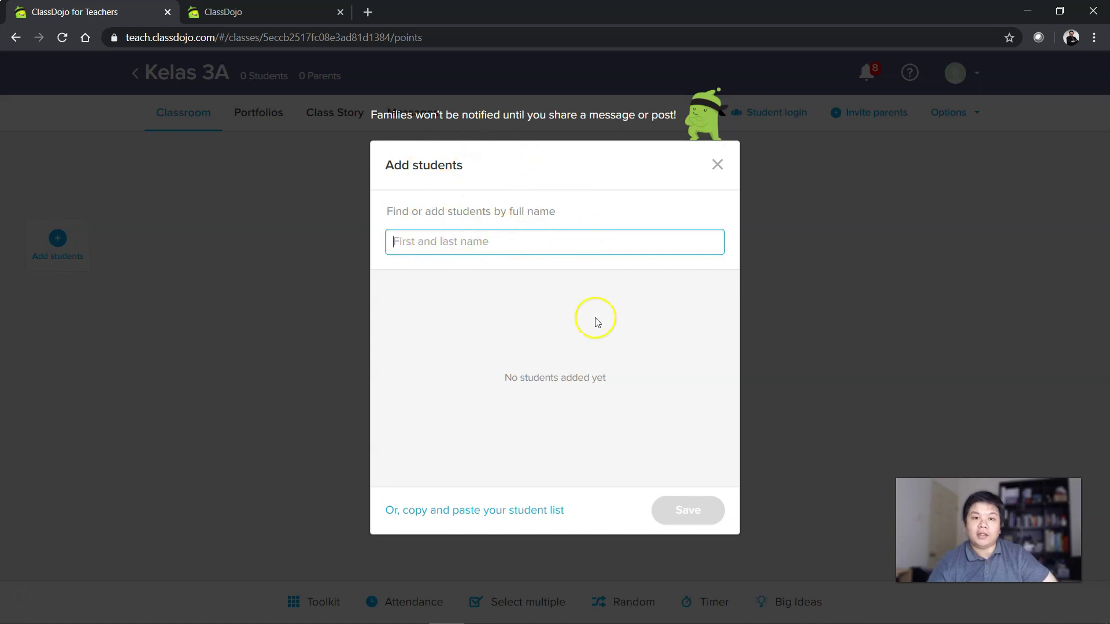
click(497, 507)
click(431, 341)
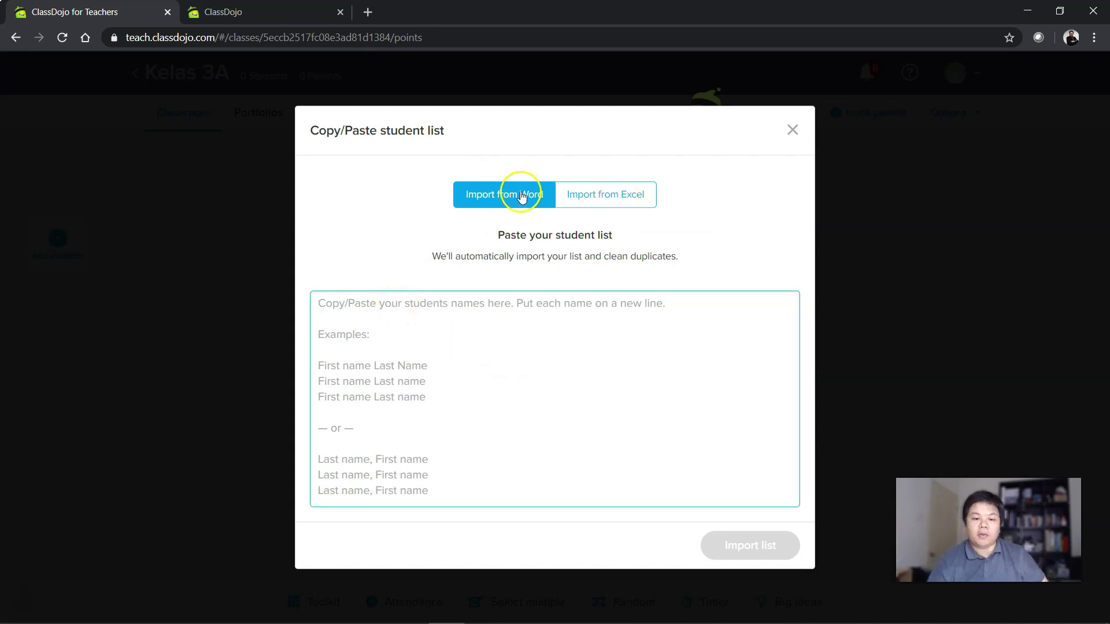
Enter four student full names, one per line, fixing a typo, and import the list.
click(465, 354)
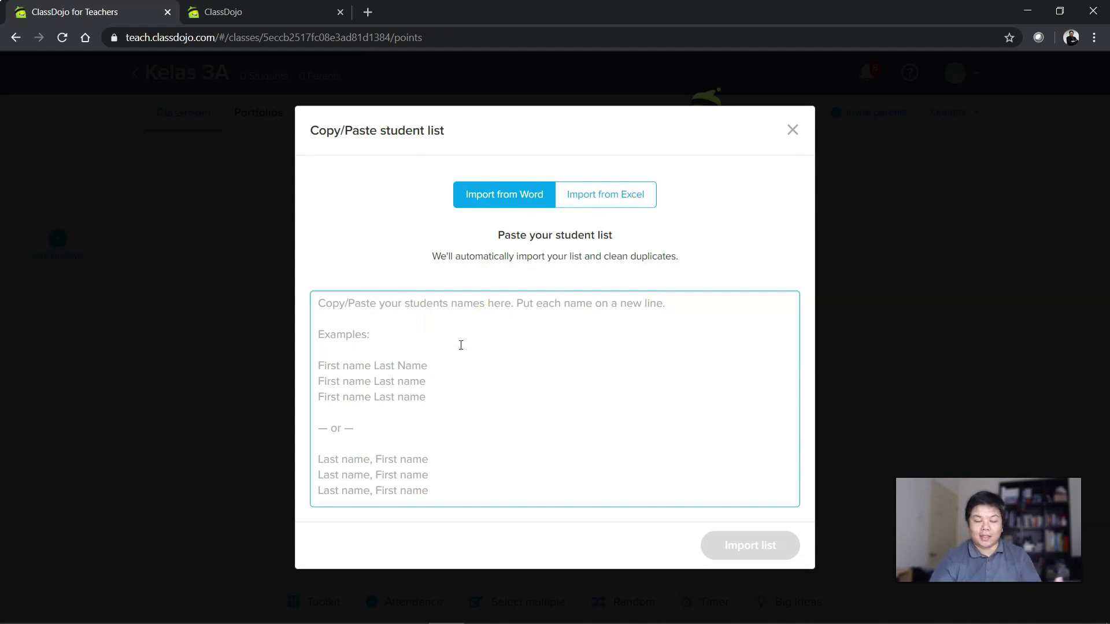
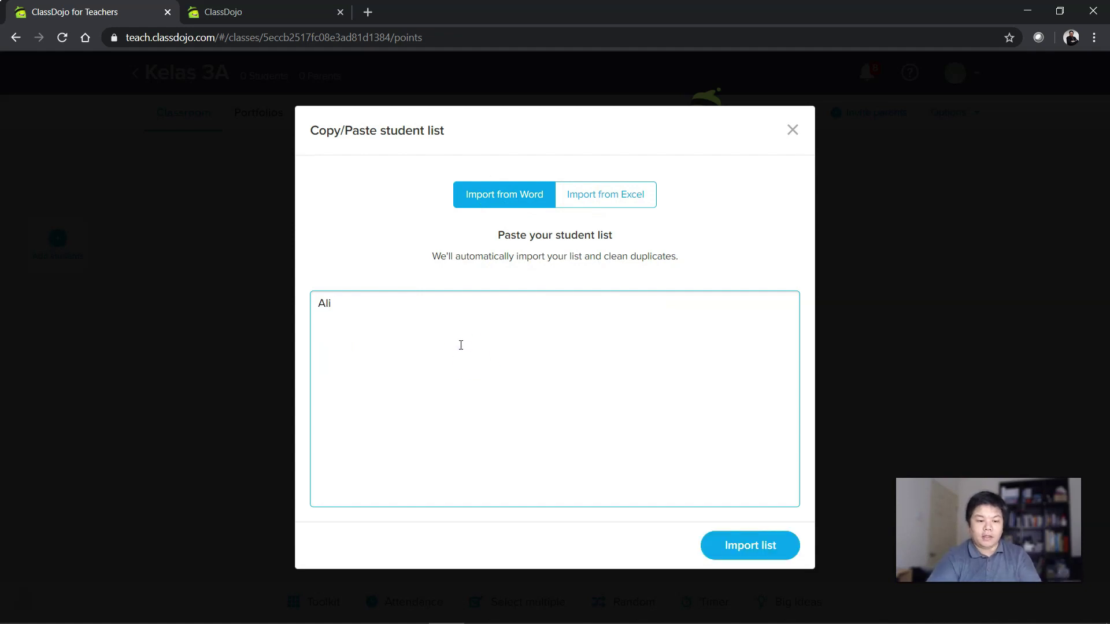
key(Return)
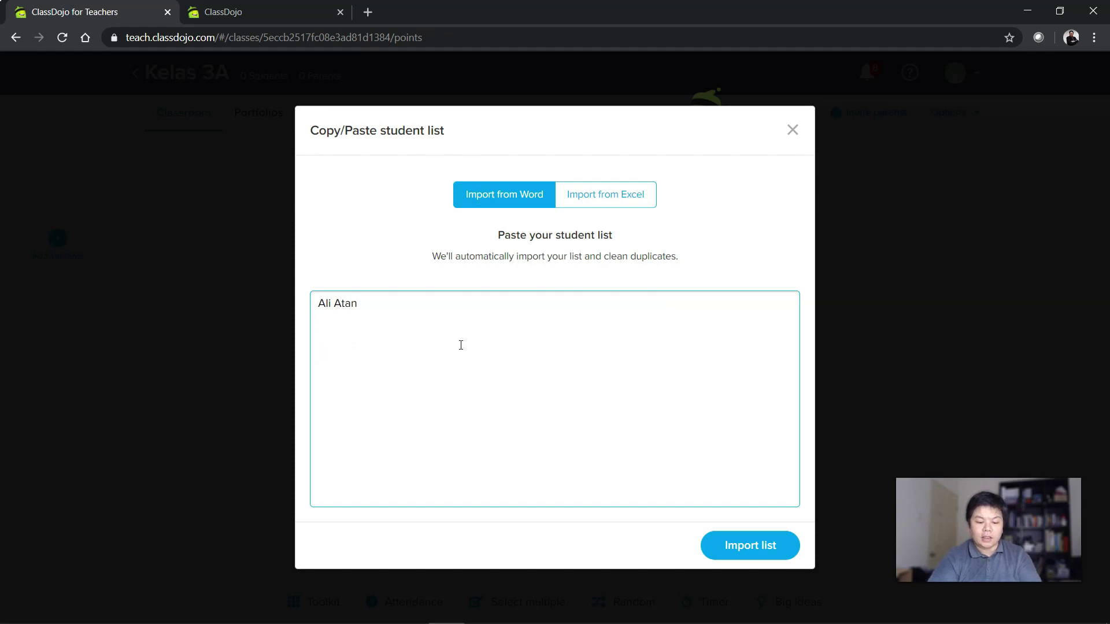
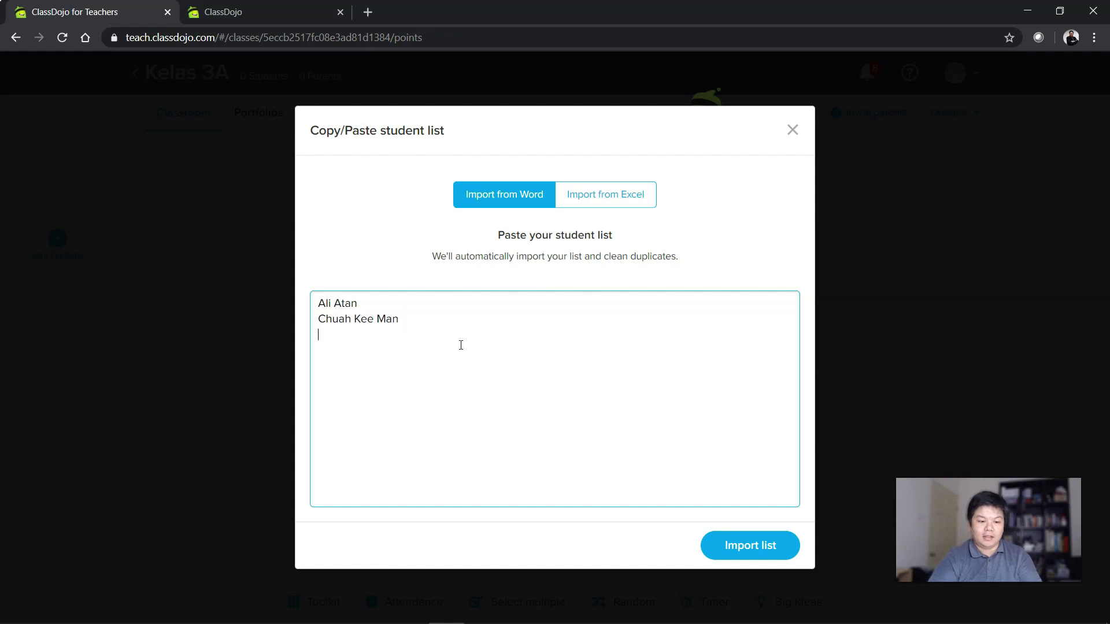
key(Return)
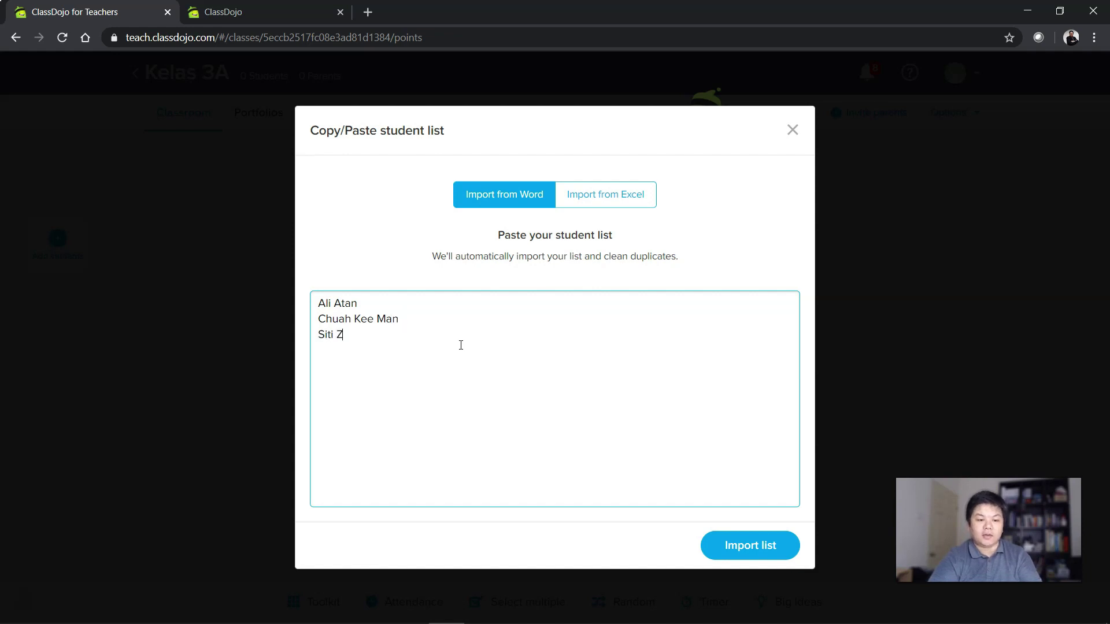
key(Return)
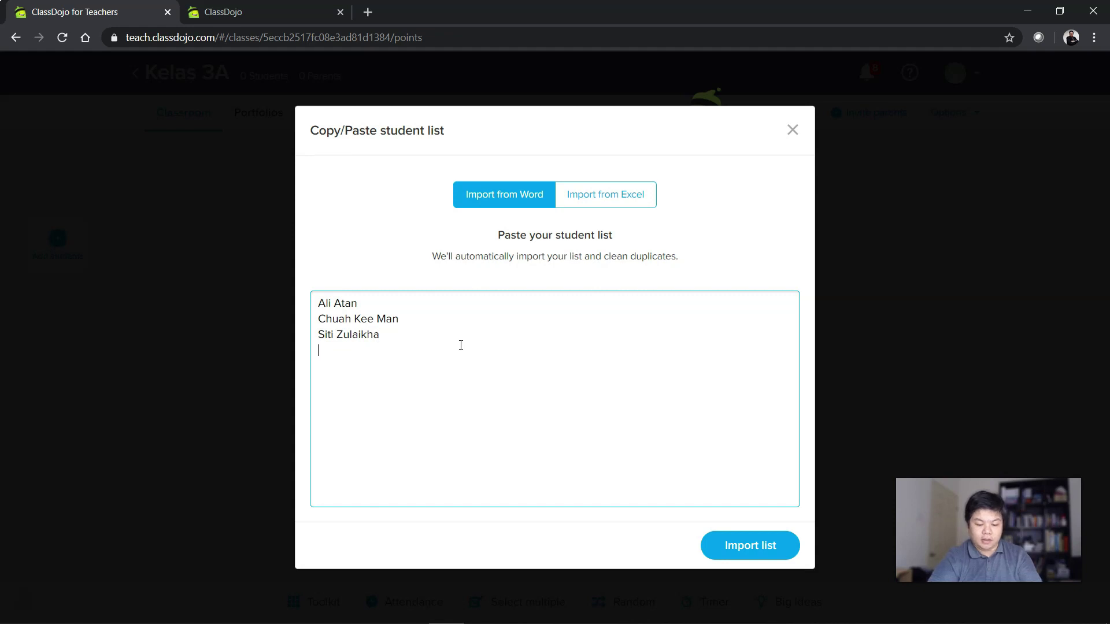
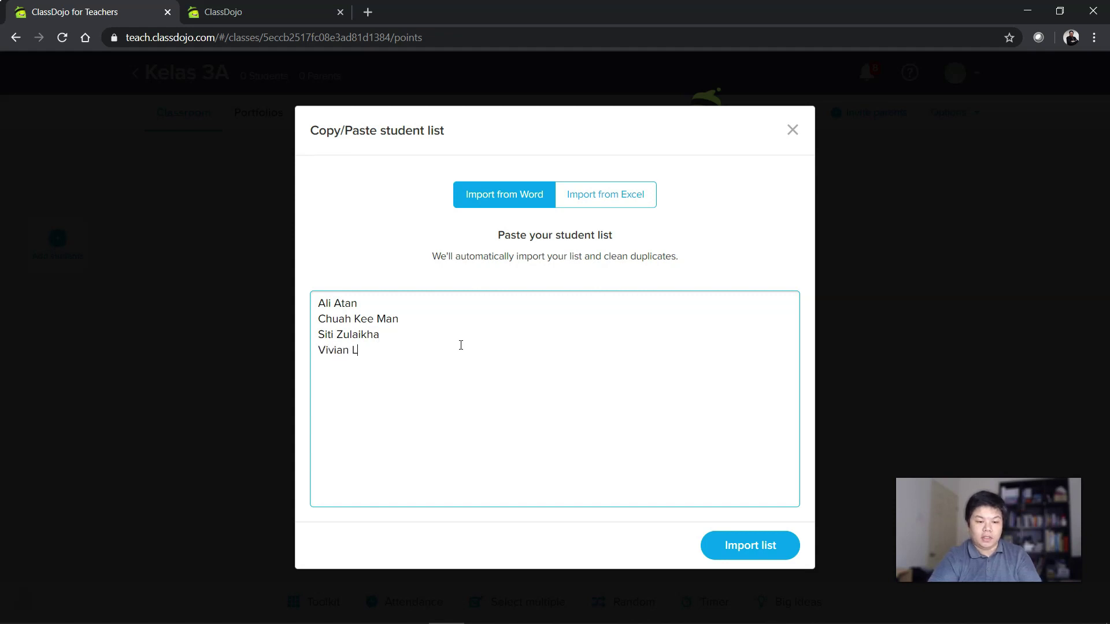
click(782, 550)
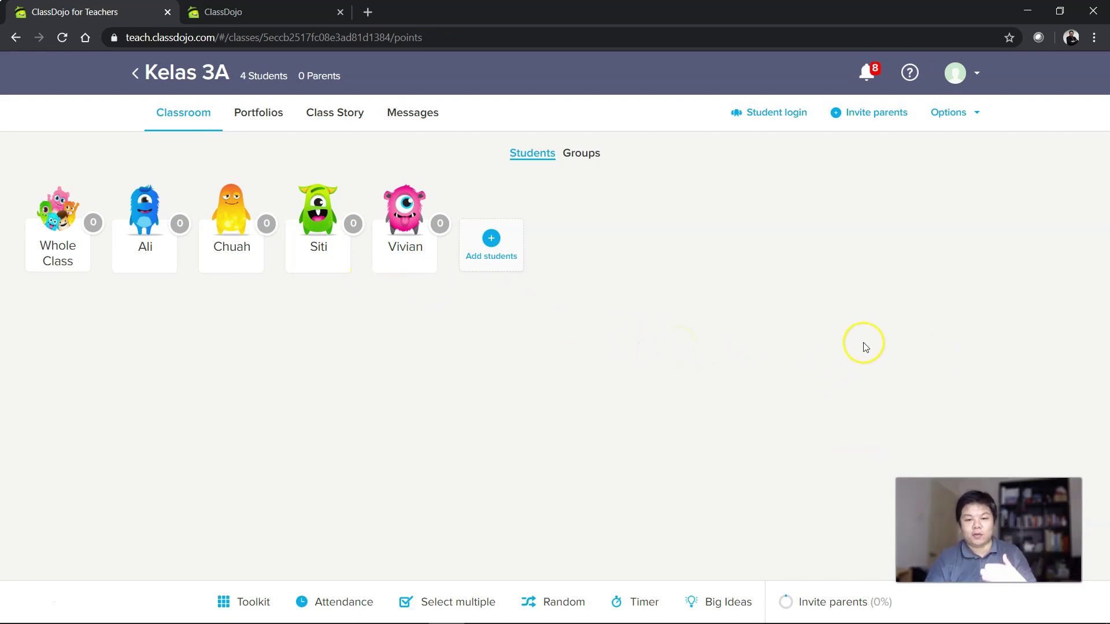
Show individual at-home login instructions and select the first student's shareable login message.
click(761, 115)
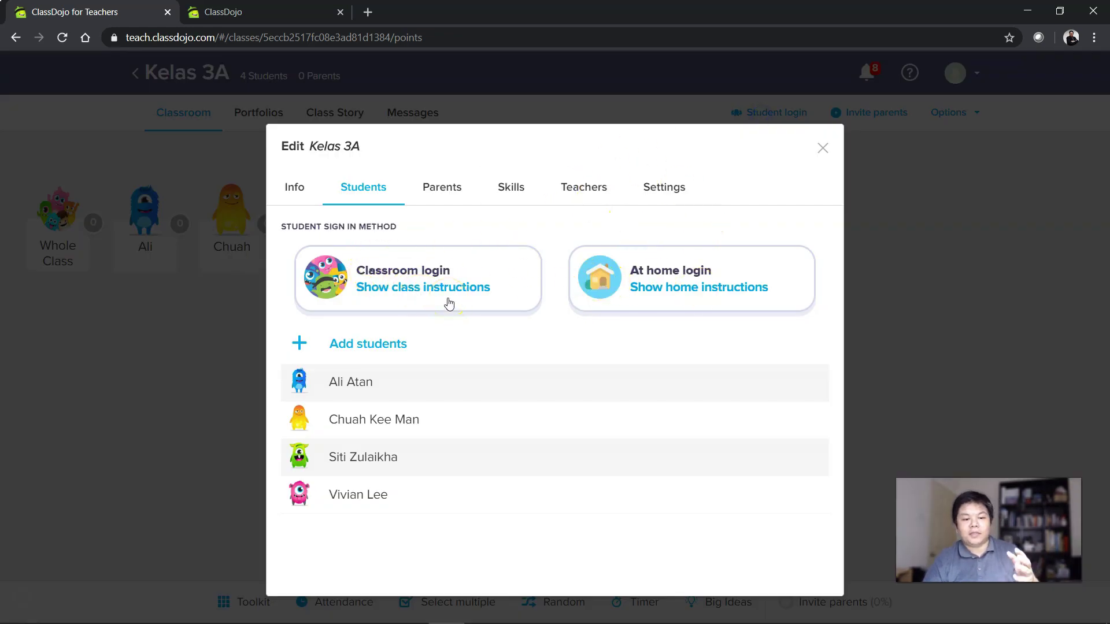
click(672, 288)
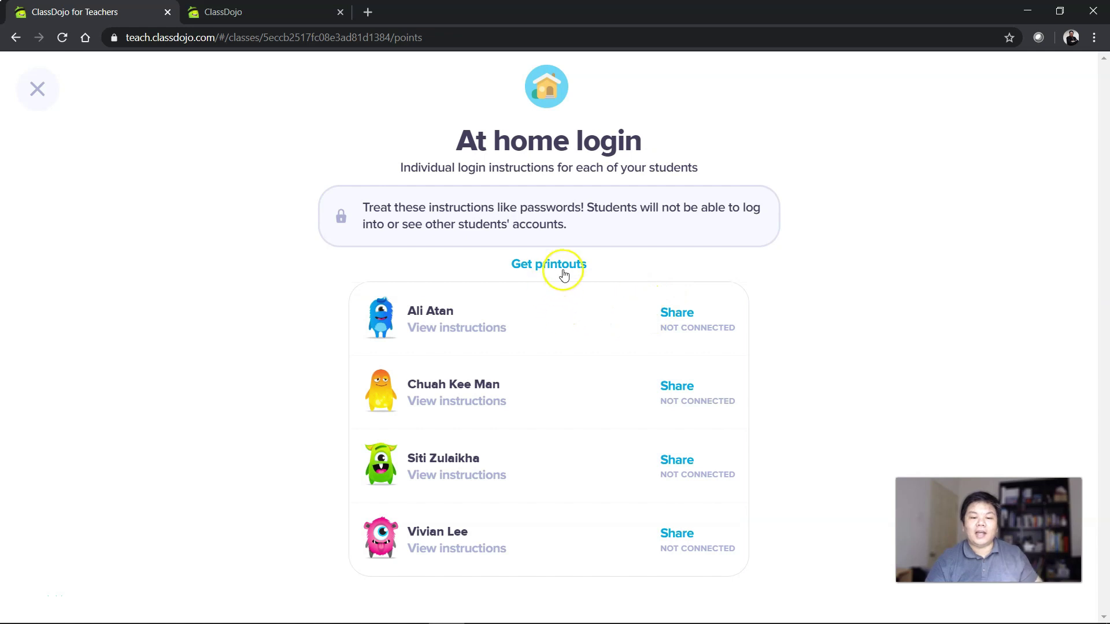
click(679, 313)
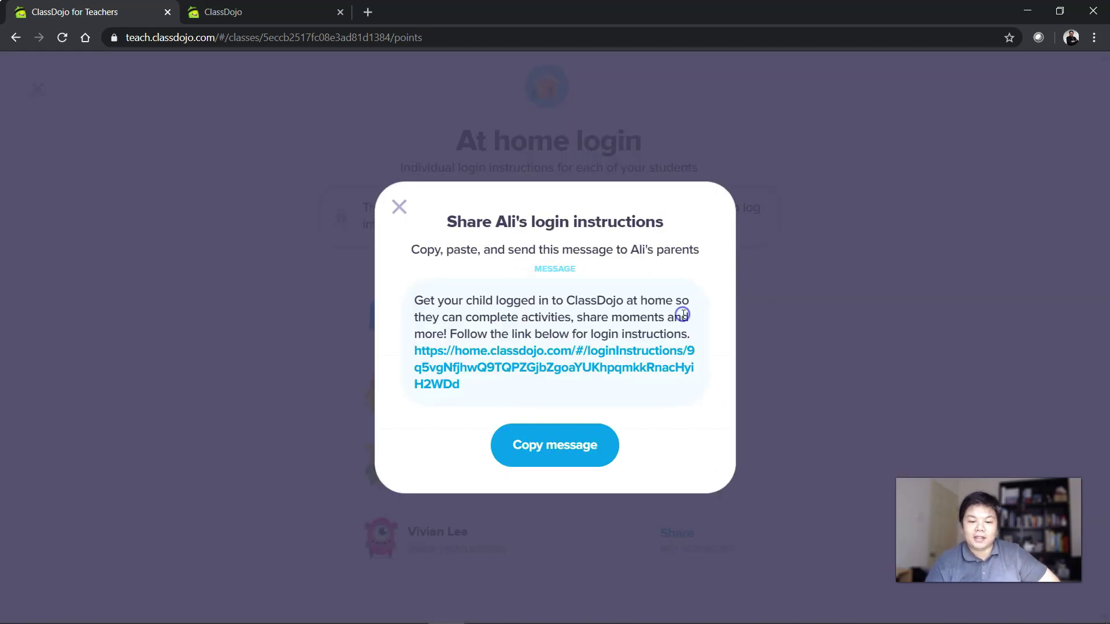
drag(413, 300, 536, 392)
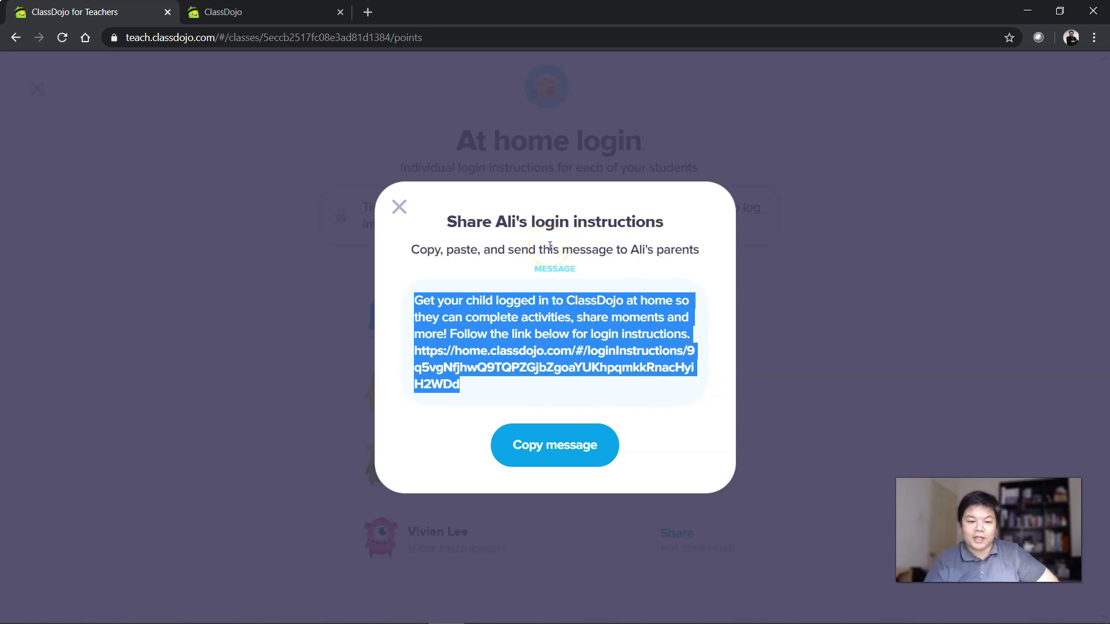
Check the second and third students' share messages, then view the first student's instructions.
click(400, 208)
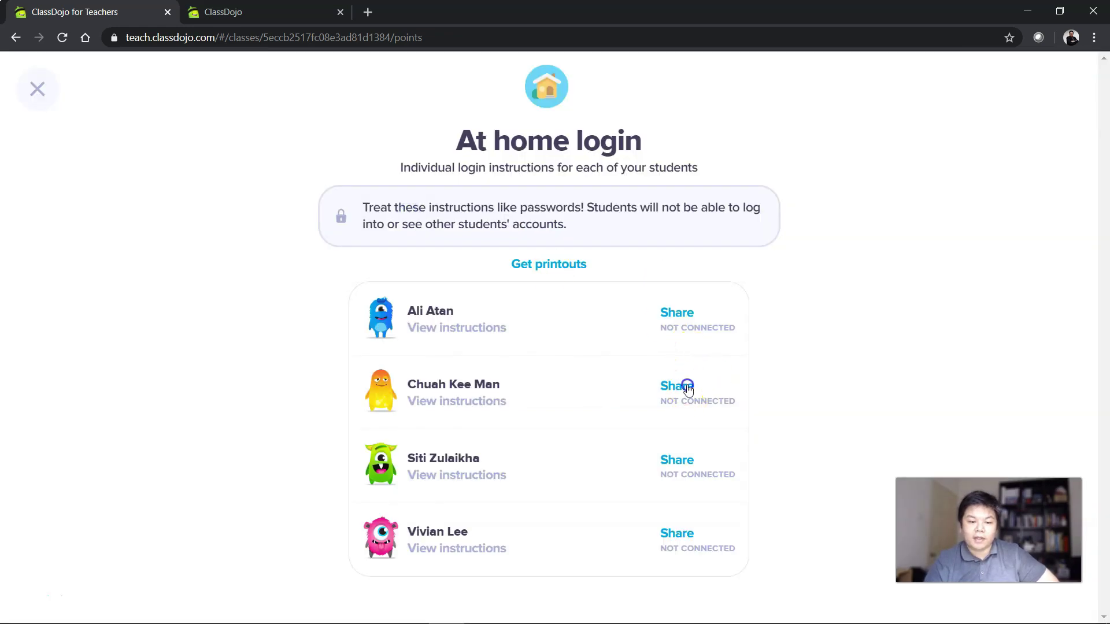
click(686, 388)
click(402, 203)
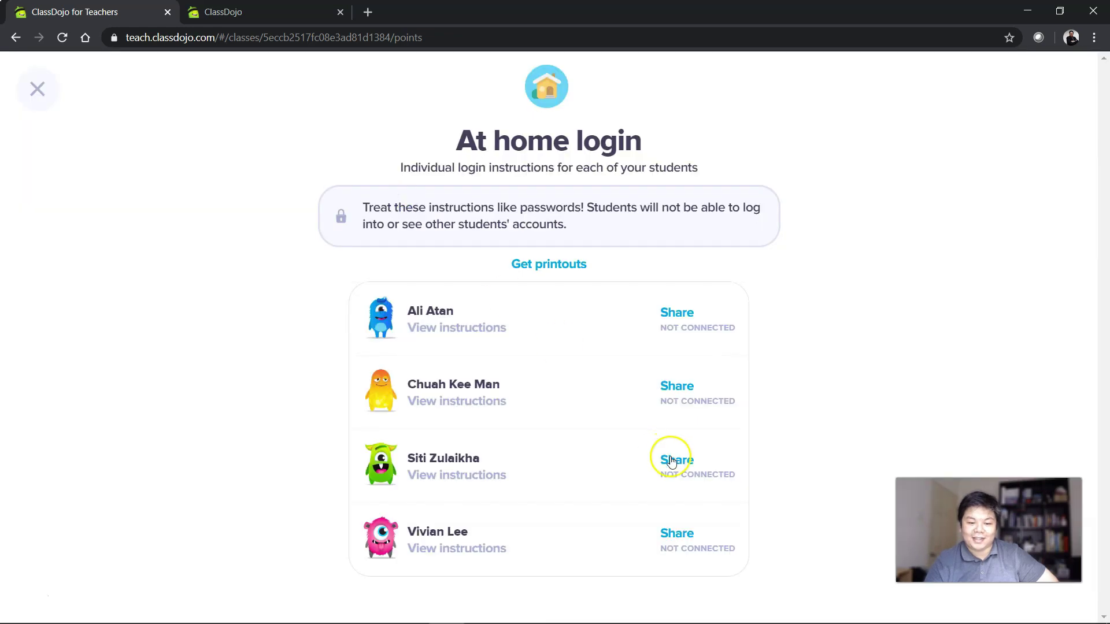
click(670, 460)
click(395, 205)
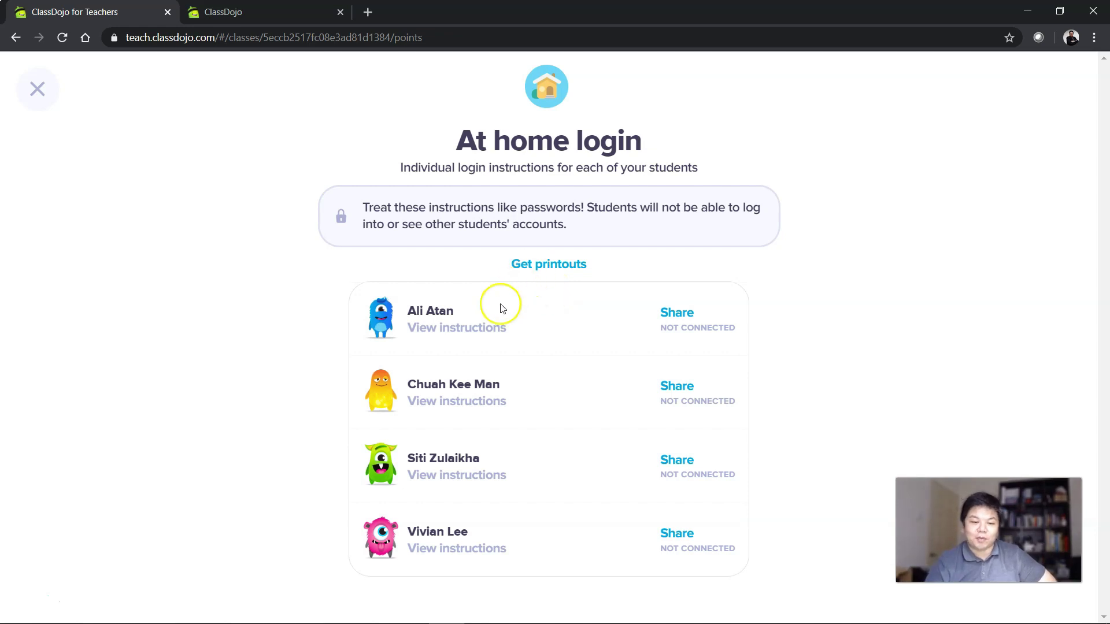
click(466, 333)
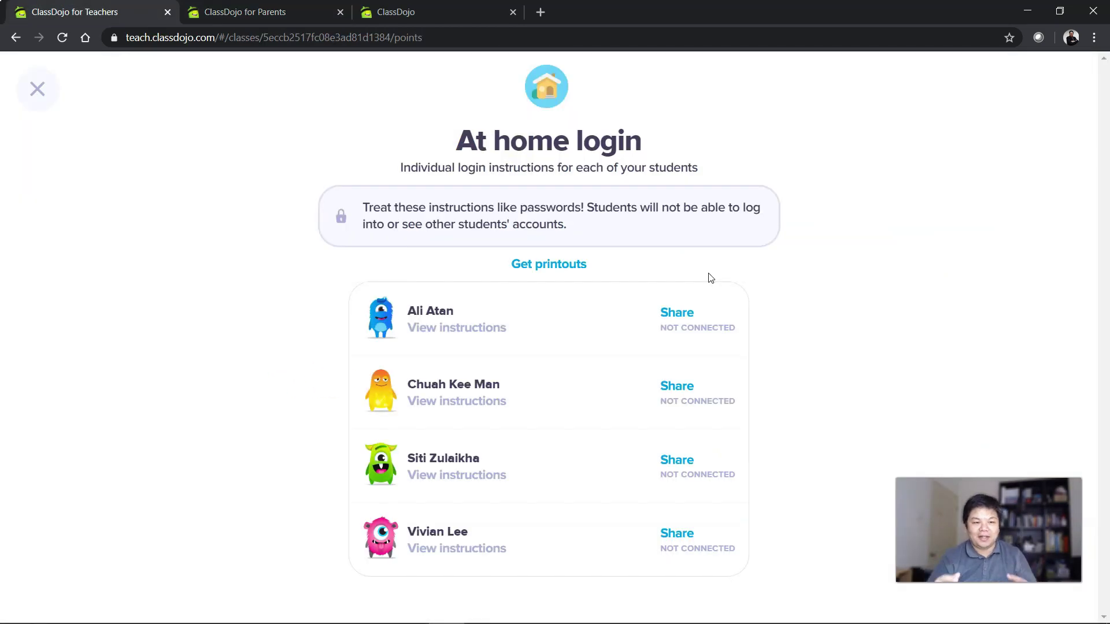
Generate the QR Sheet login printouts, scroll through the PDF, and return to the teachers' tab.
click(559, 267)
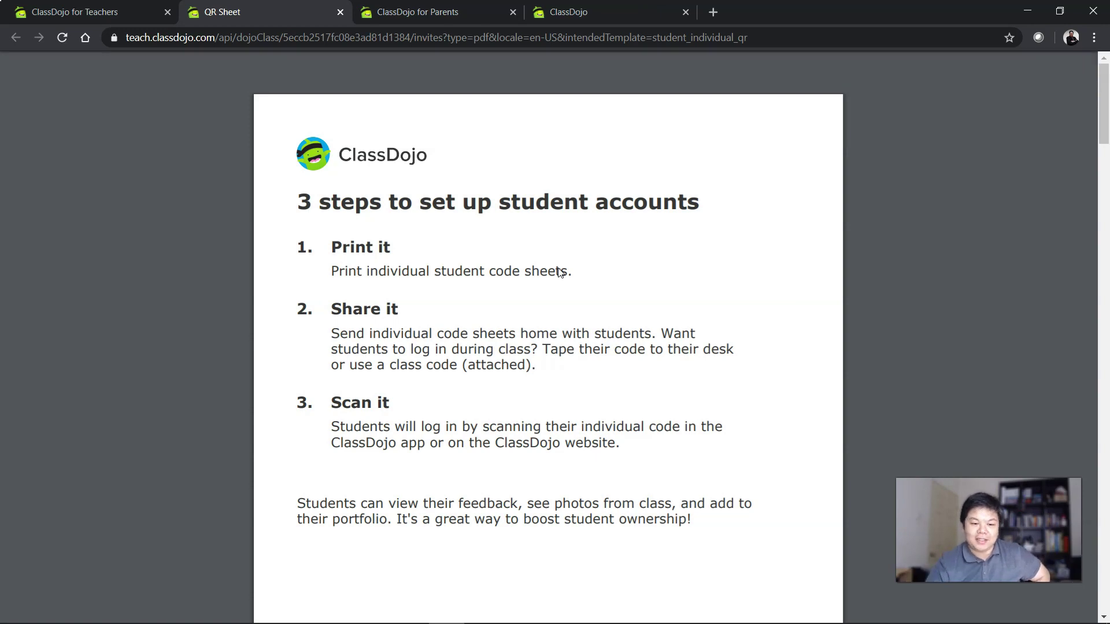
scroll(560, 273, down, 20)
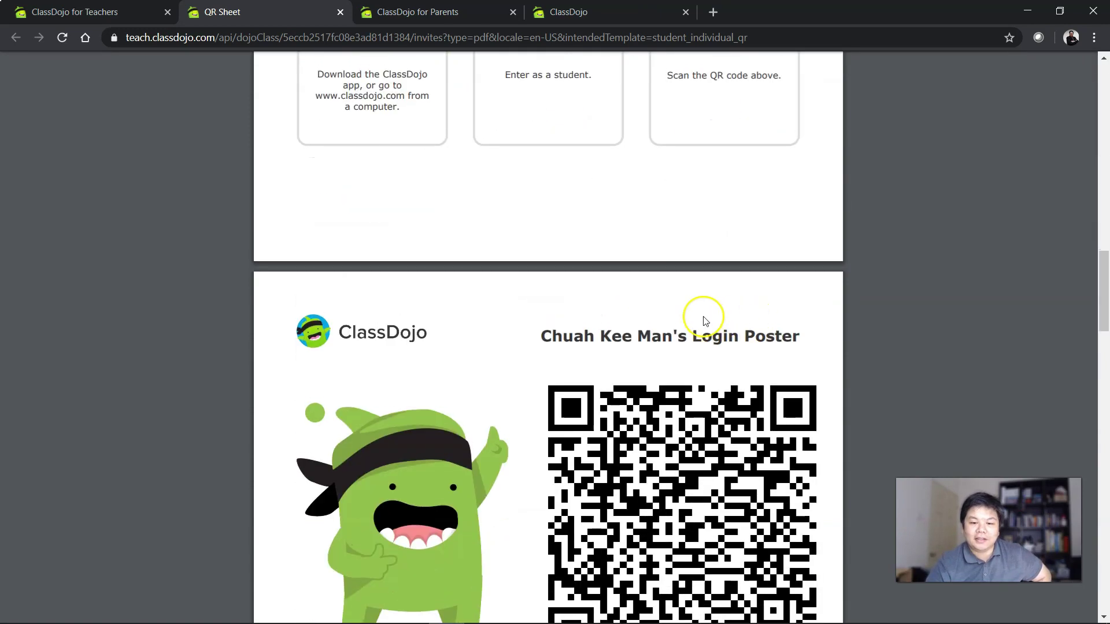
scroll(704, 319, down, 12)
scroll(694, 376, down, 7)
scroll(656, 426, up, 1)
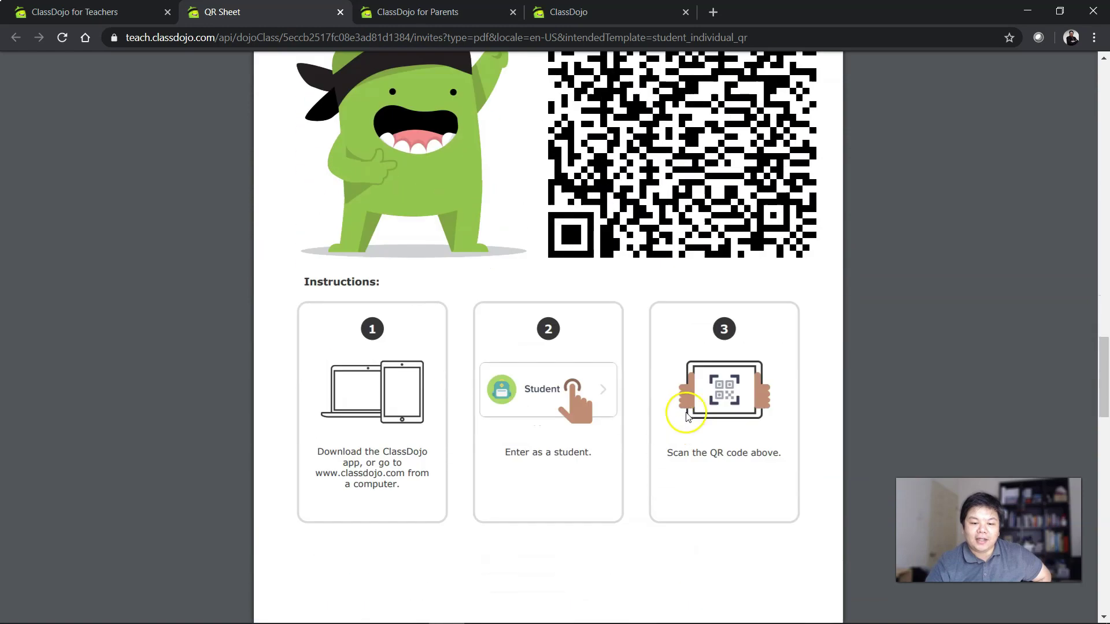
scroll(664, 375, down, 12)
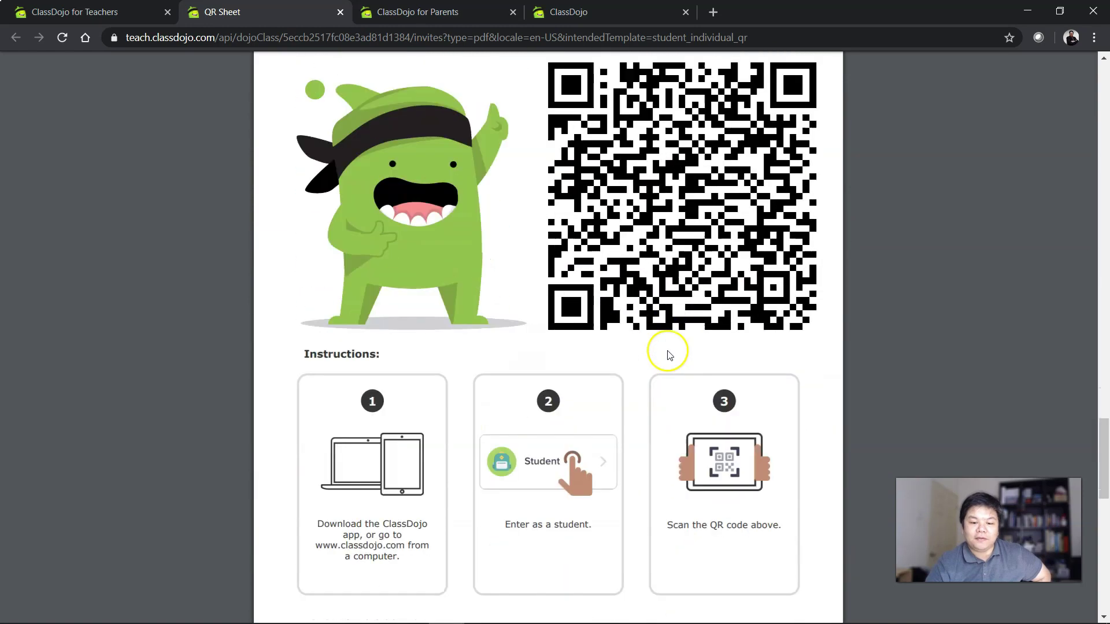
scroll(665, 375, up, 20)
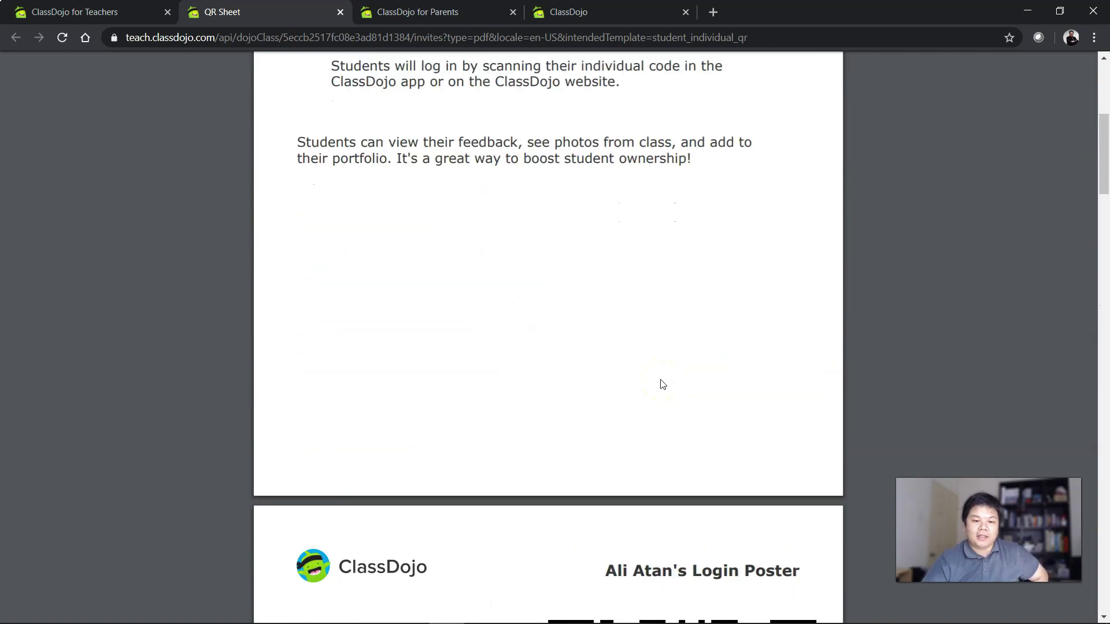
scroll(663, 384, down, 10)
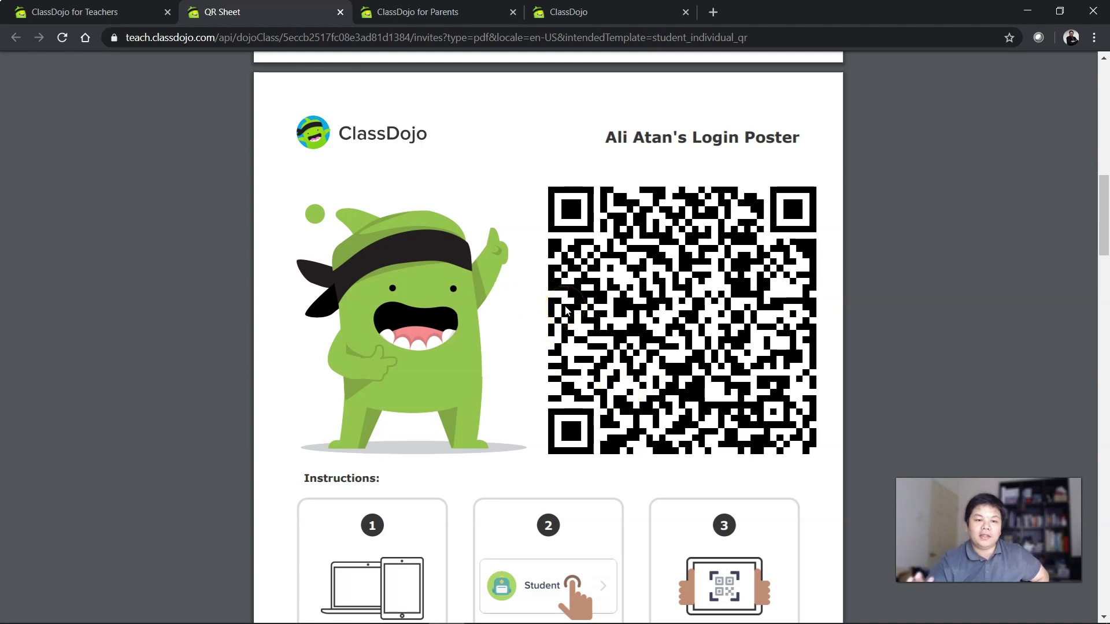
scroll(567, 312, down, 3)
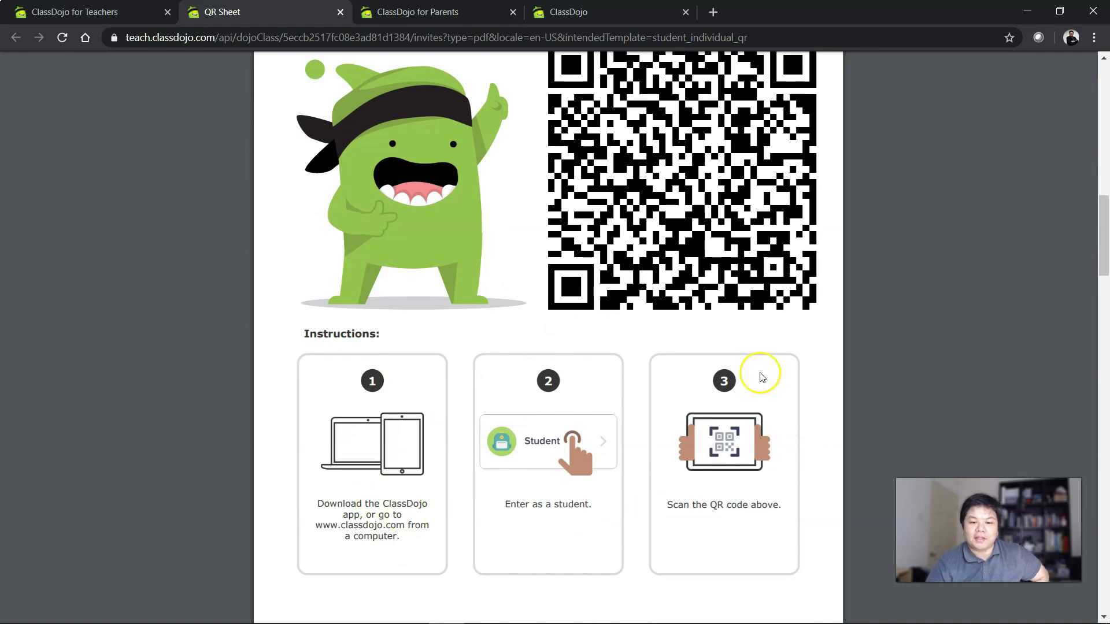
scroll(745, 324, up, 1)
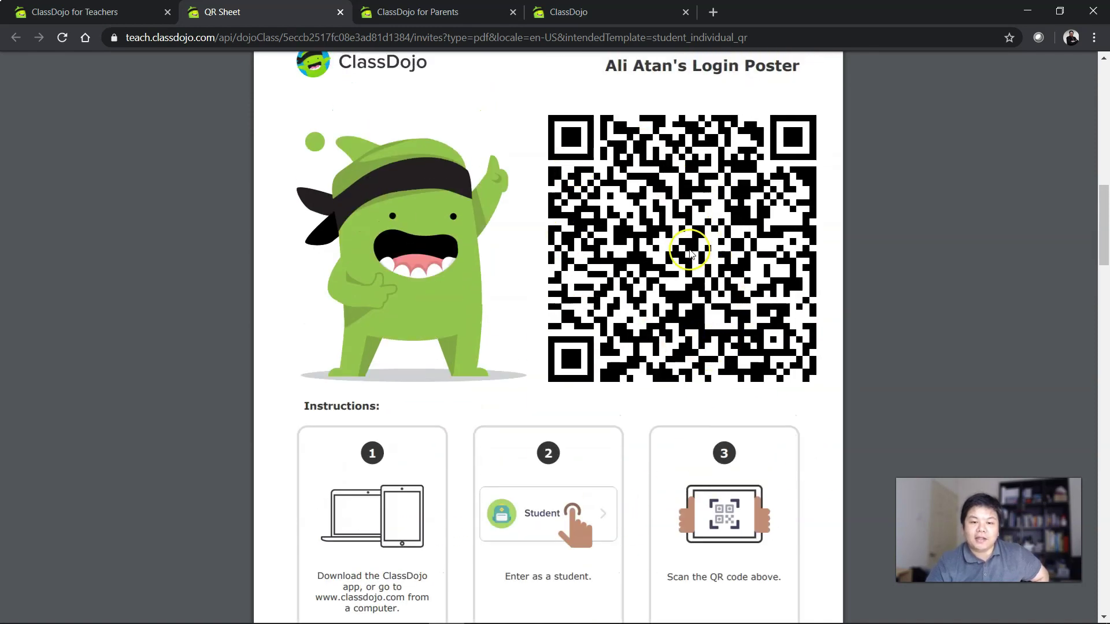
scroll(690, 252, up, 1)
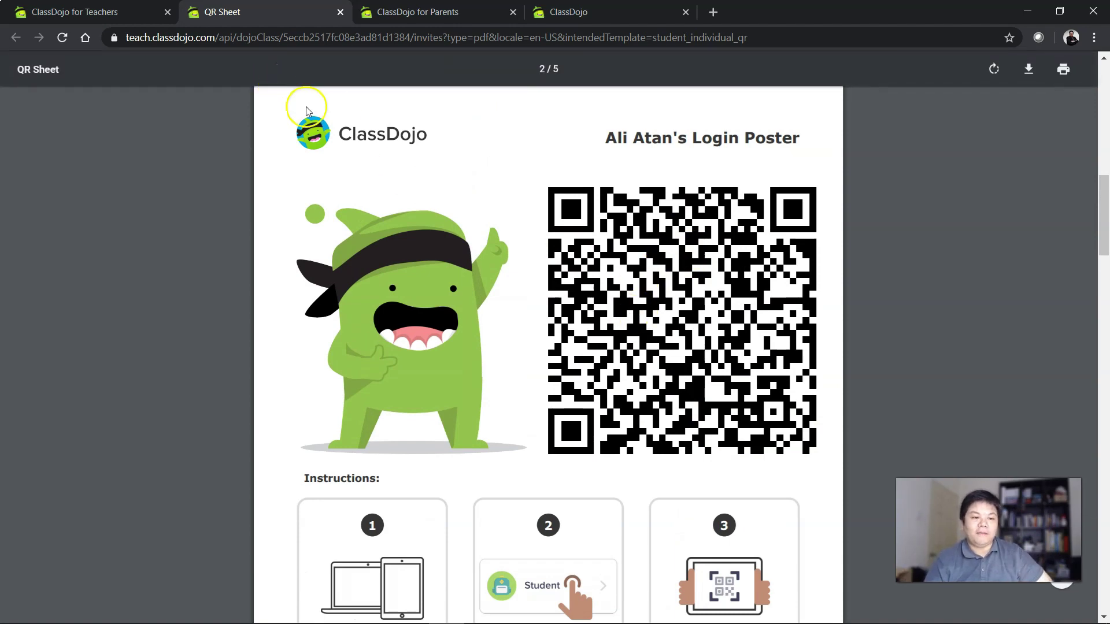
click(83, 6)
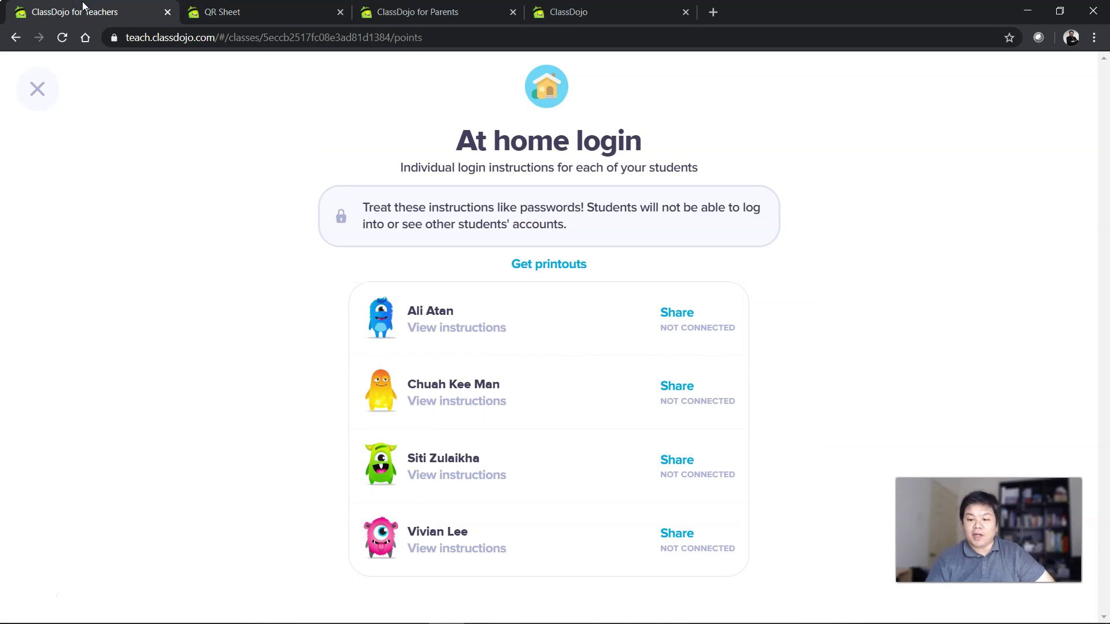
Close At home login, view and cancel the first student's details, and close Edit Kelas 3A.
click(38, 87)
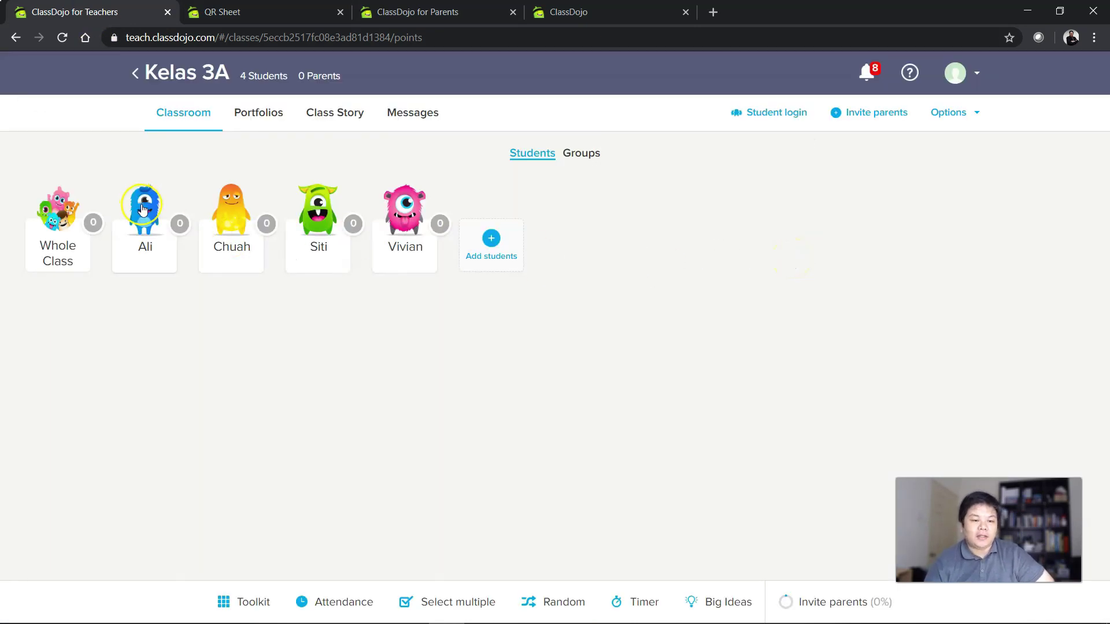
click(802, 120)
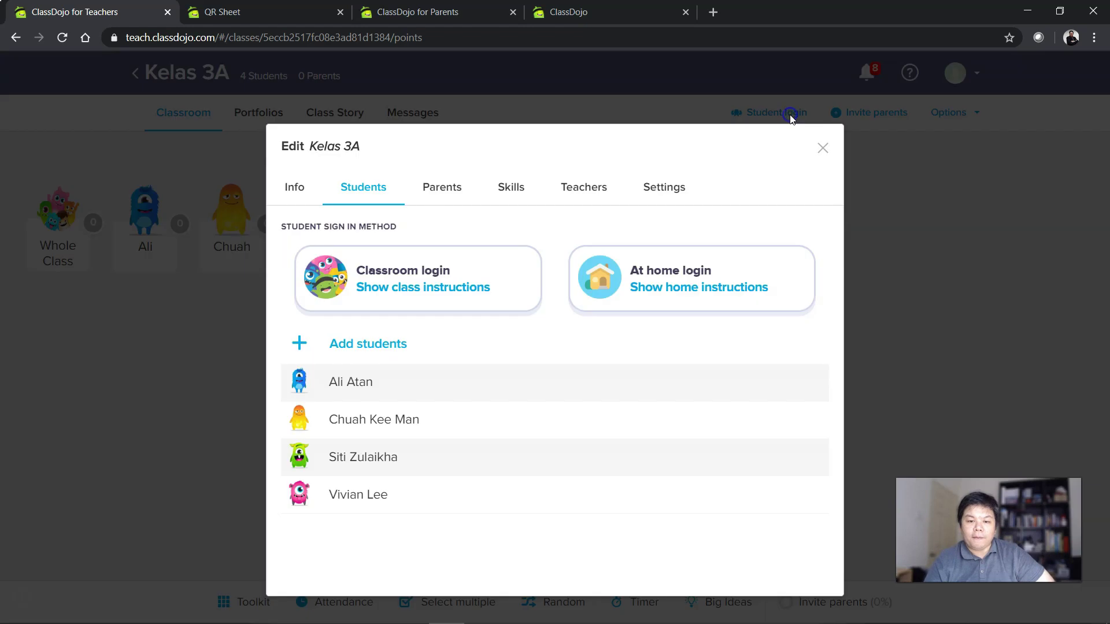
click(352, 391)
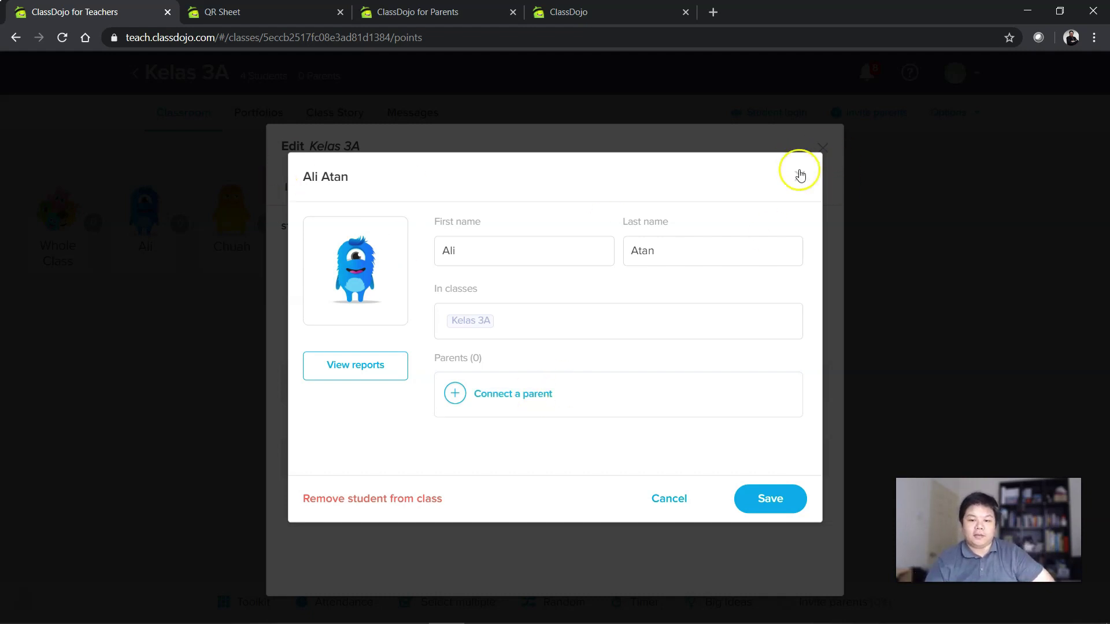
click(671, 498)
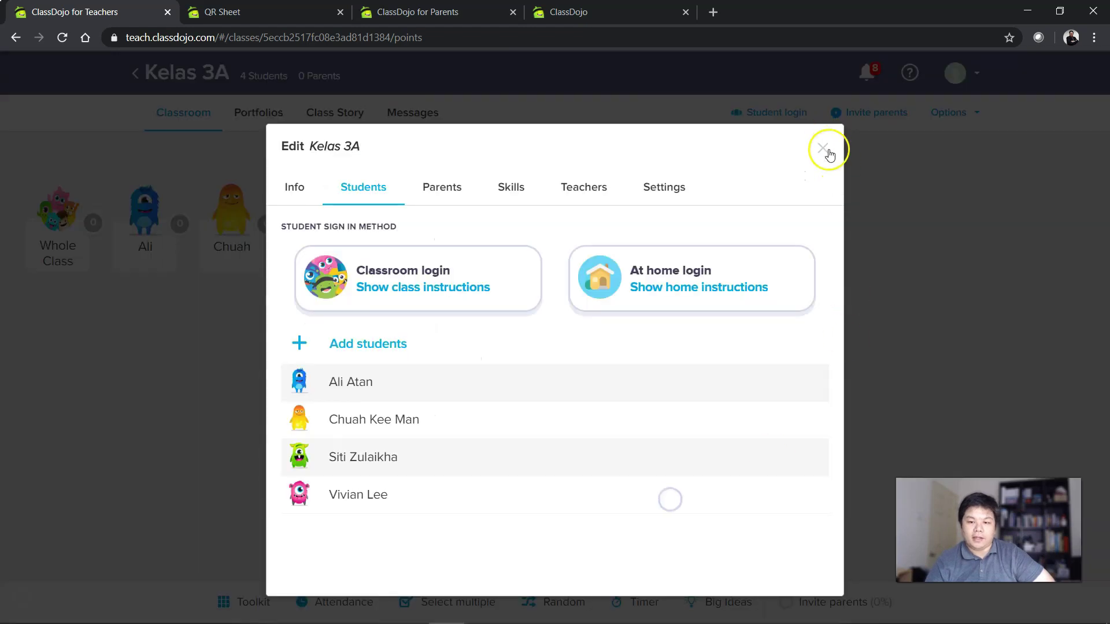
click(823, 148)
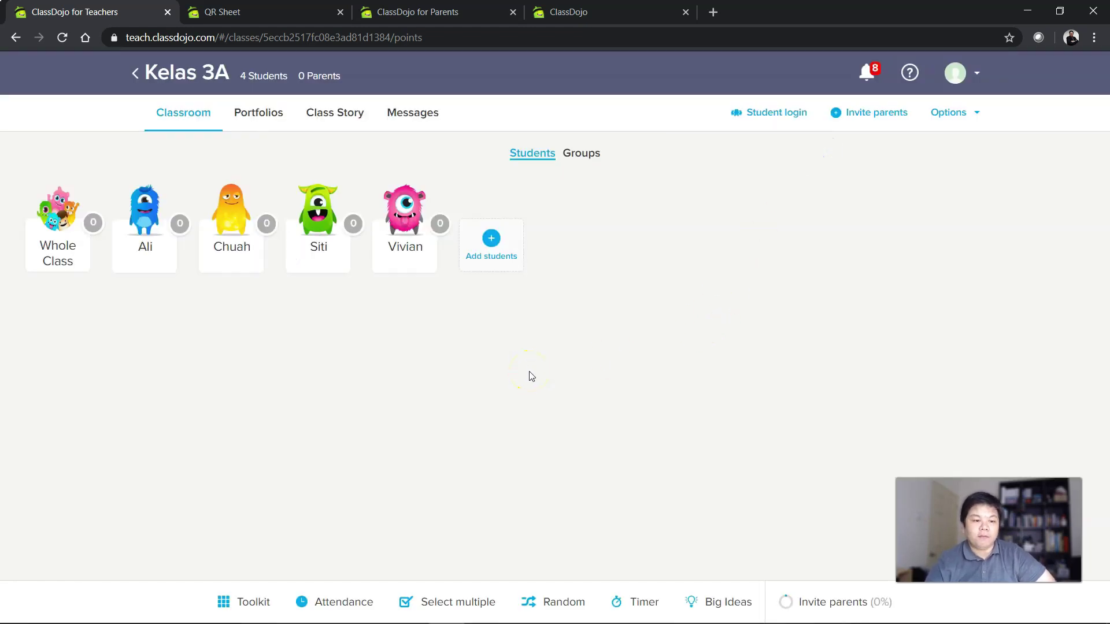
Give each of the four students a +1 Working hard point.
click(675, 403)
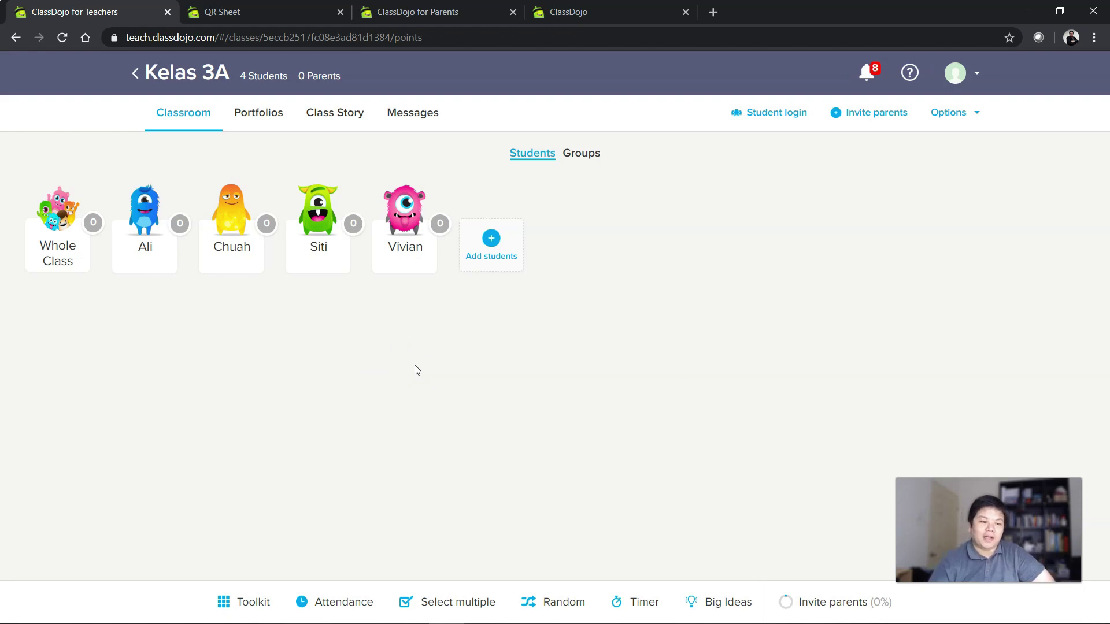
click(141, 204)
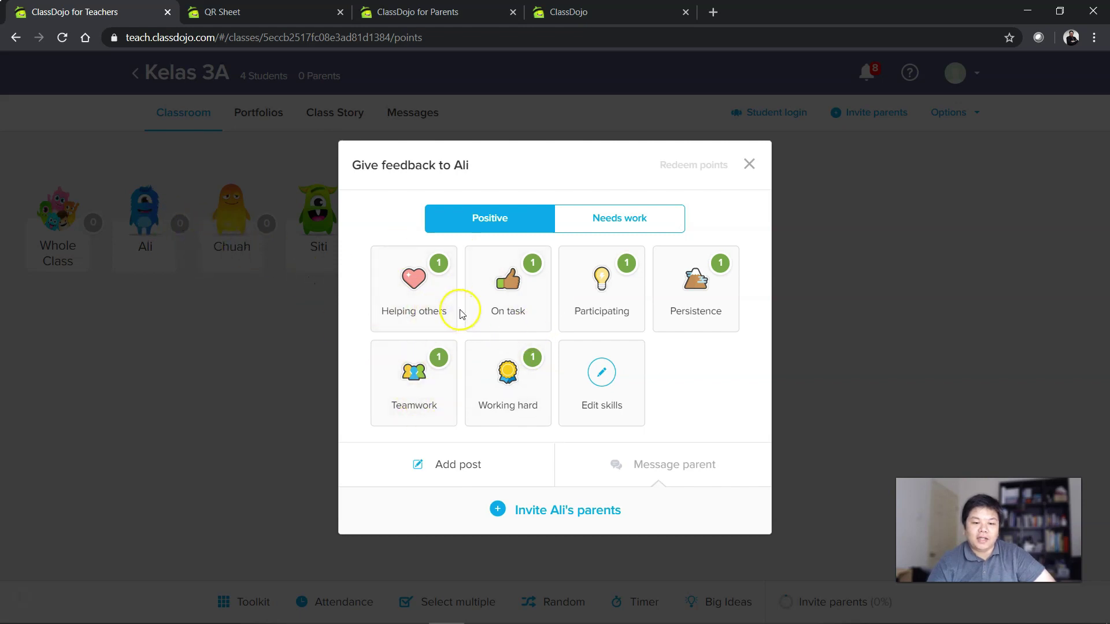
click(521, 388)
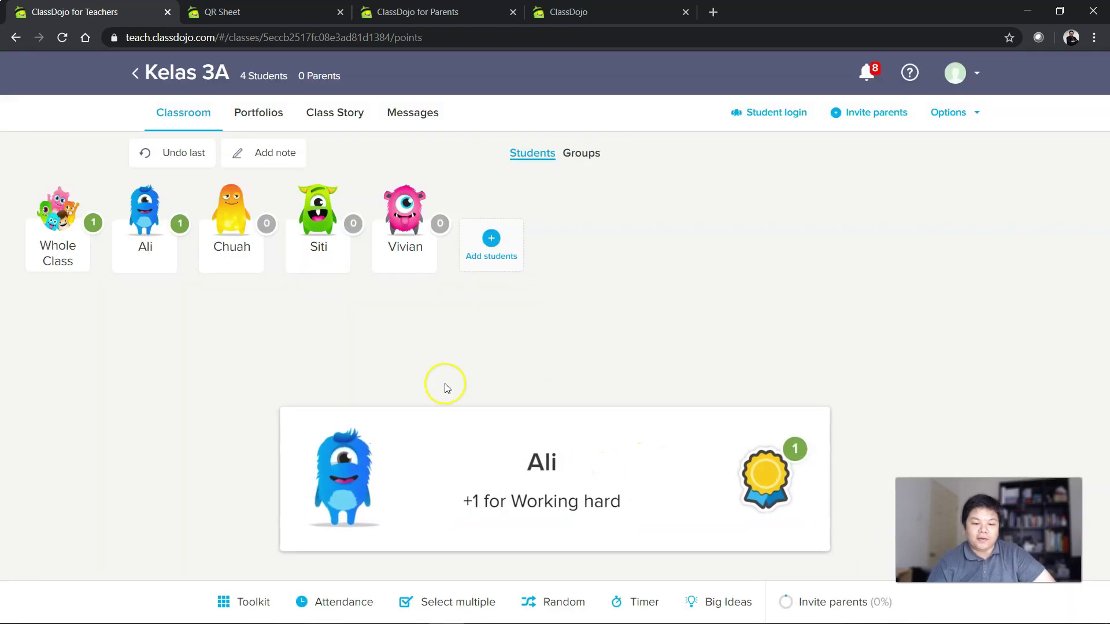
click(237, 243)
click(523, 373)
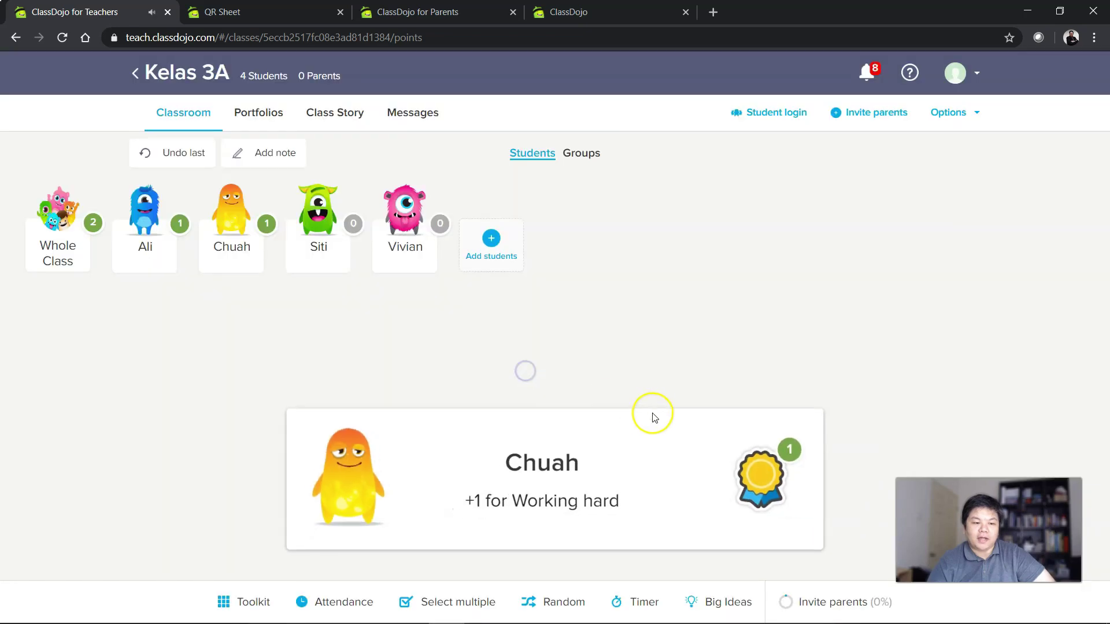
click(325, 234)
click(507, 376)
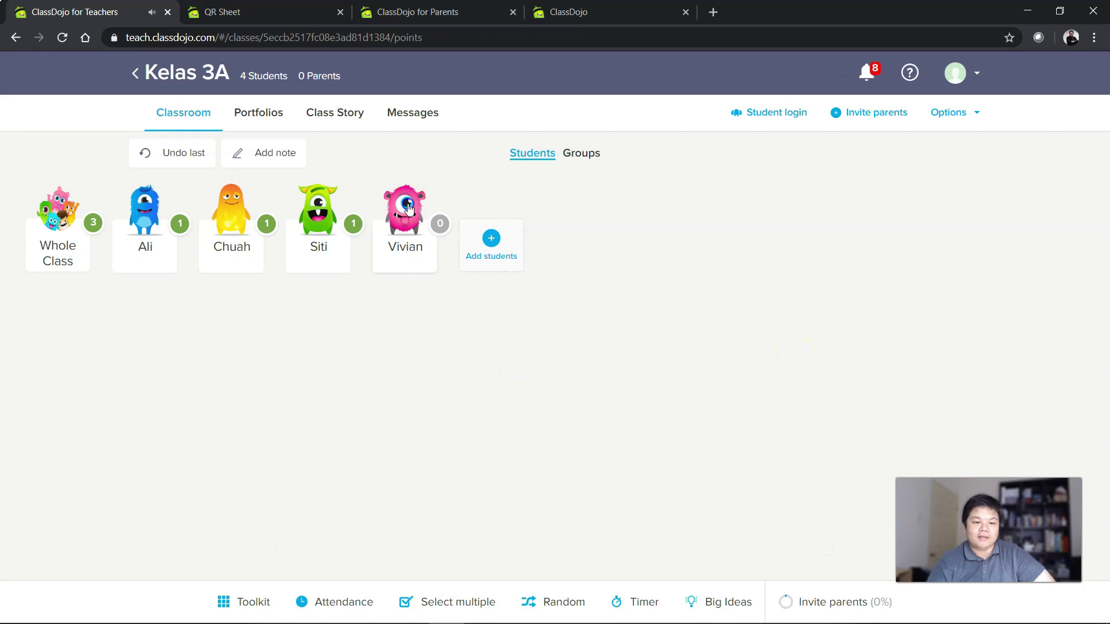
click(408, 208)
click(505, 373)
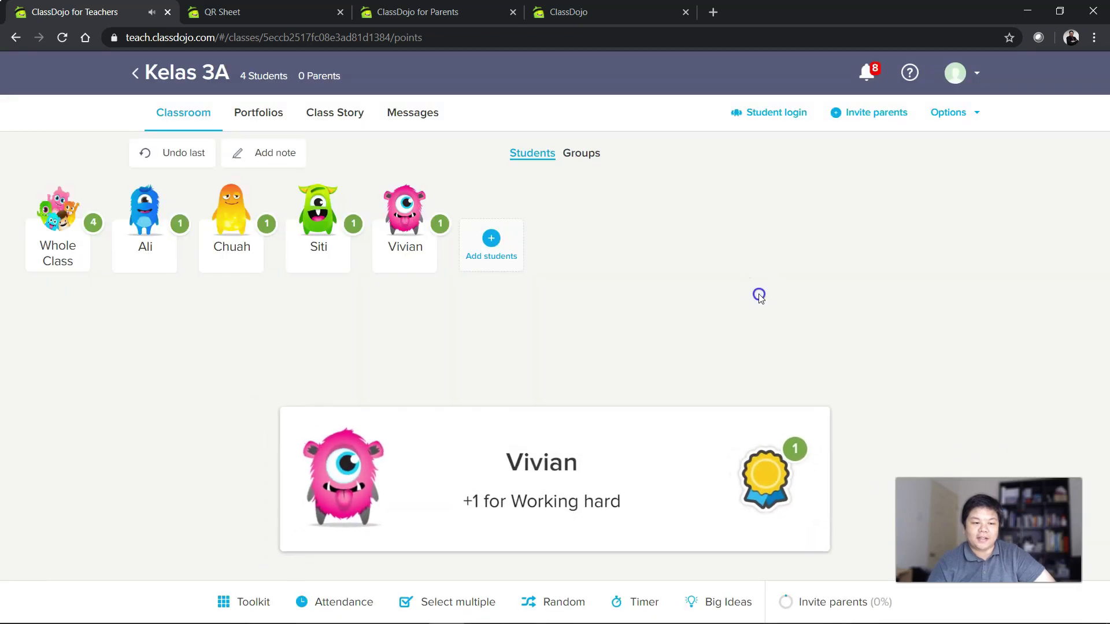
Award the whole class a +1 Helping others point.
click(51, 211)
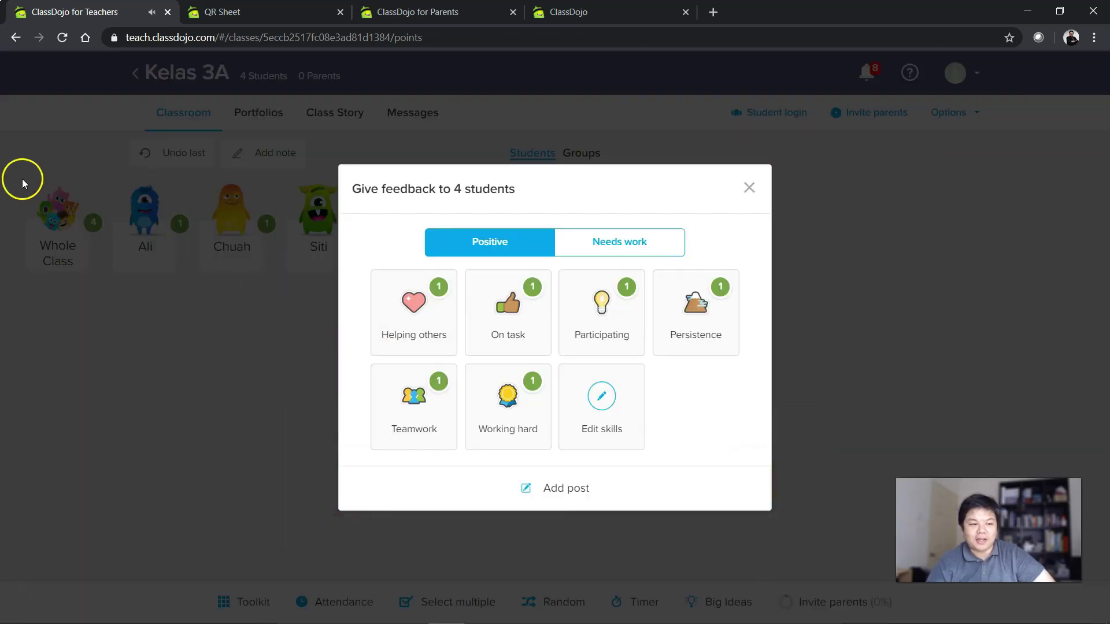
click(424, 321)
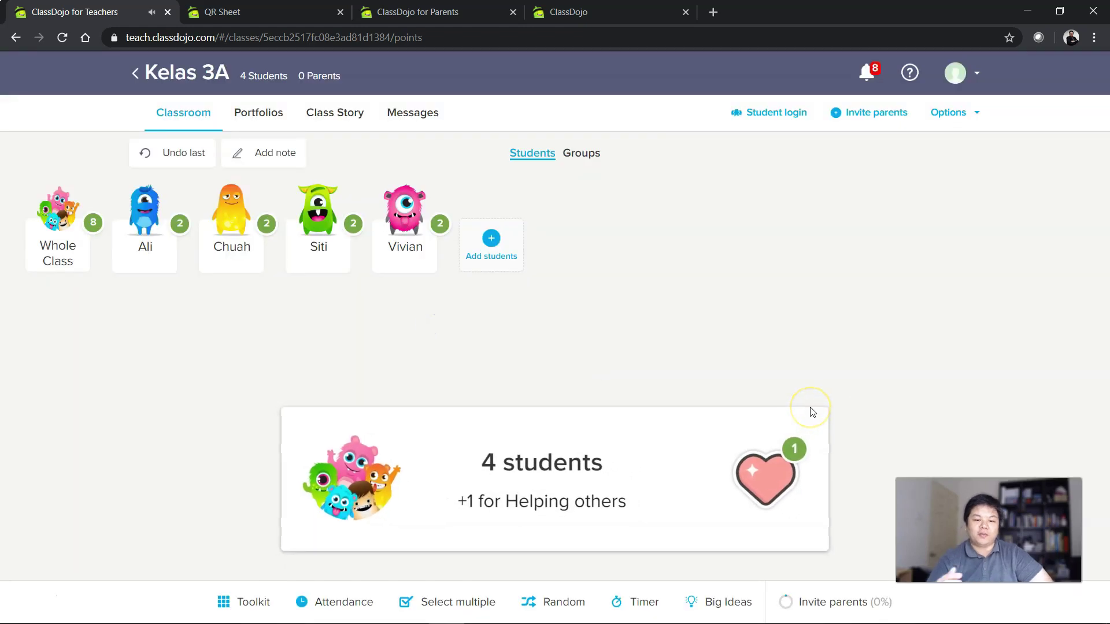
click(44, 238)
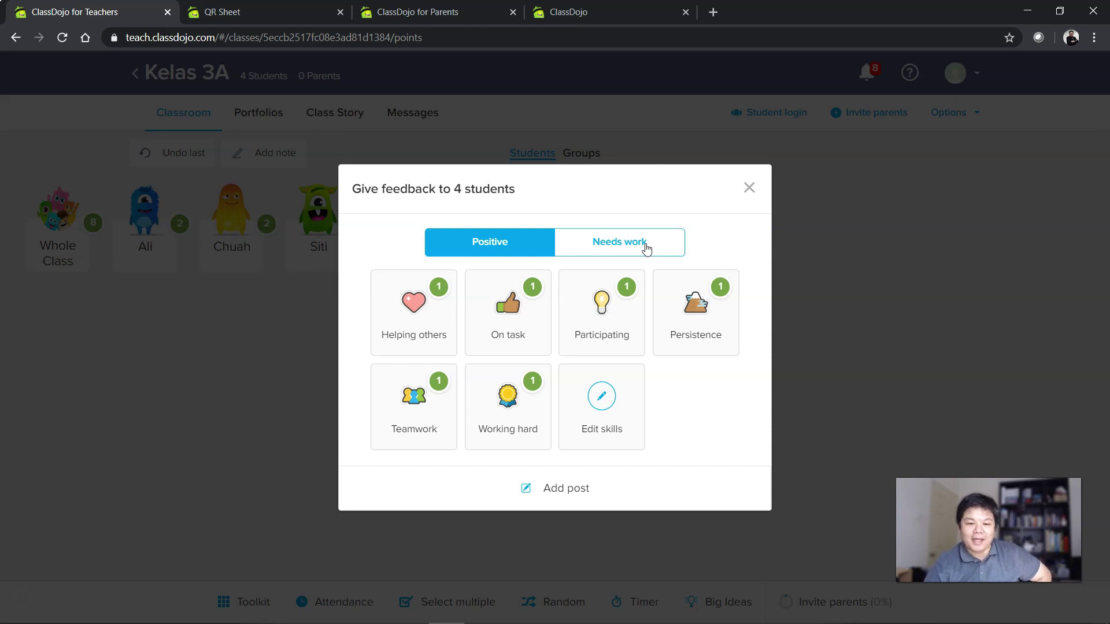
Create a -1 Needs work skill named 'Tidak hantar tugasan'.
click(645, 249)
click(416, 306)
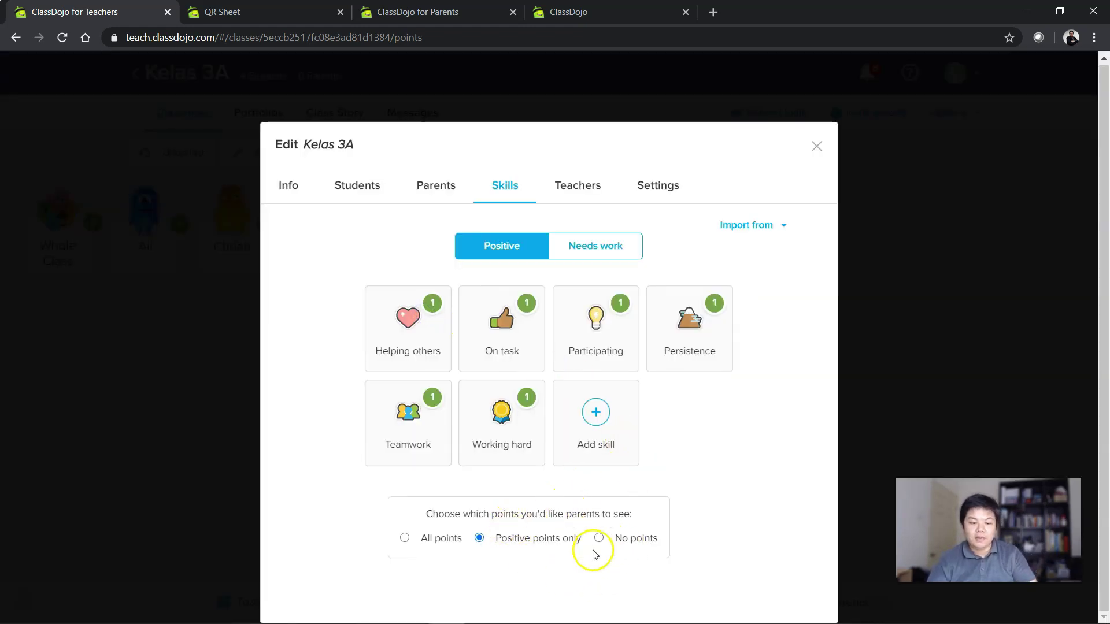
click(595, 245)
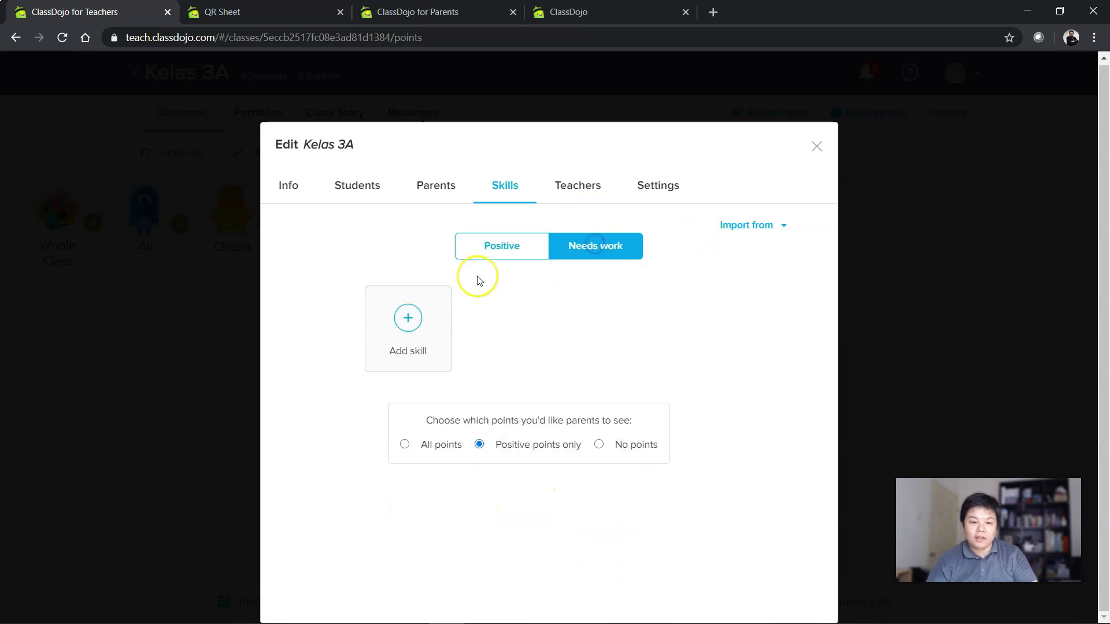
click(408, 317)
click(551, 287)
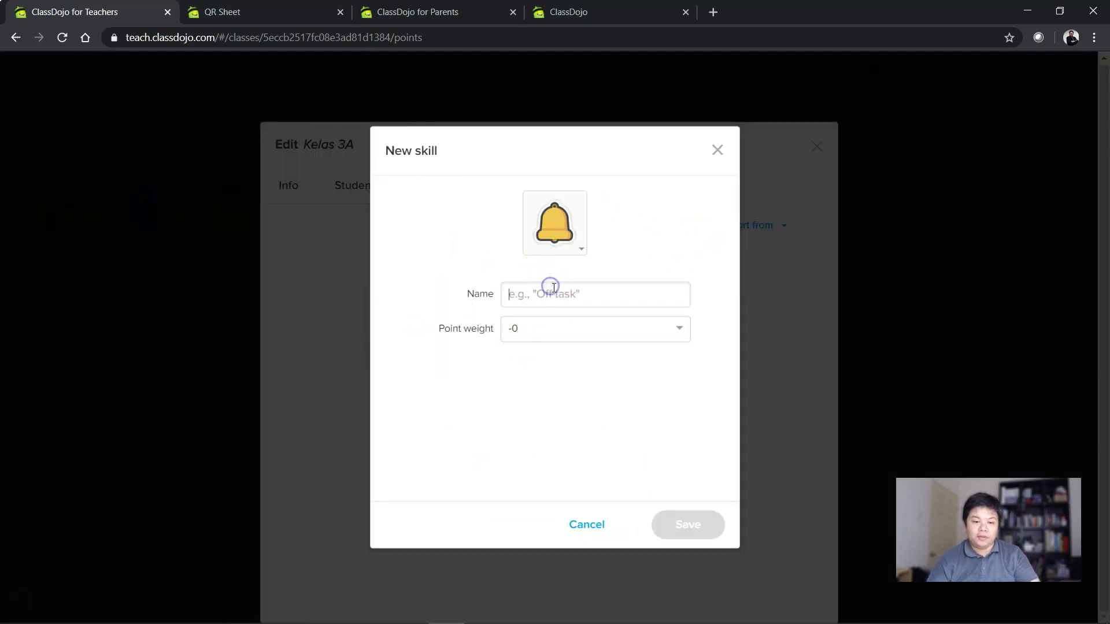
text(D)
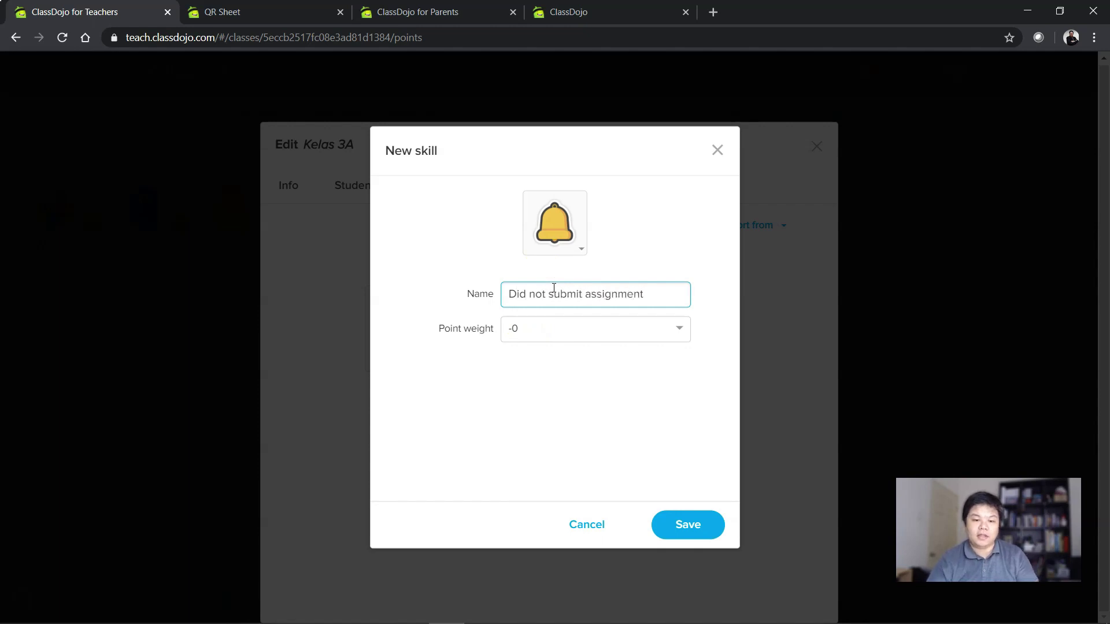
text(id not submit assignment)
click(656, 292)
key(ctrl+a)
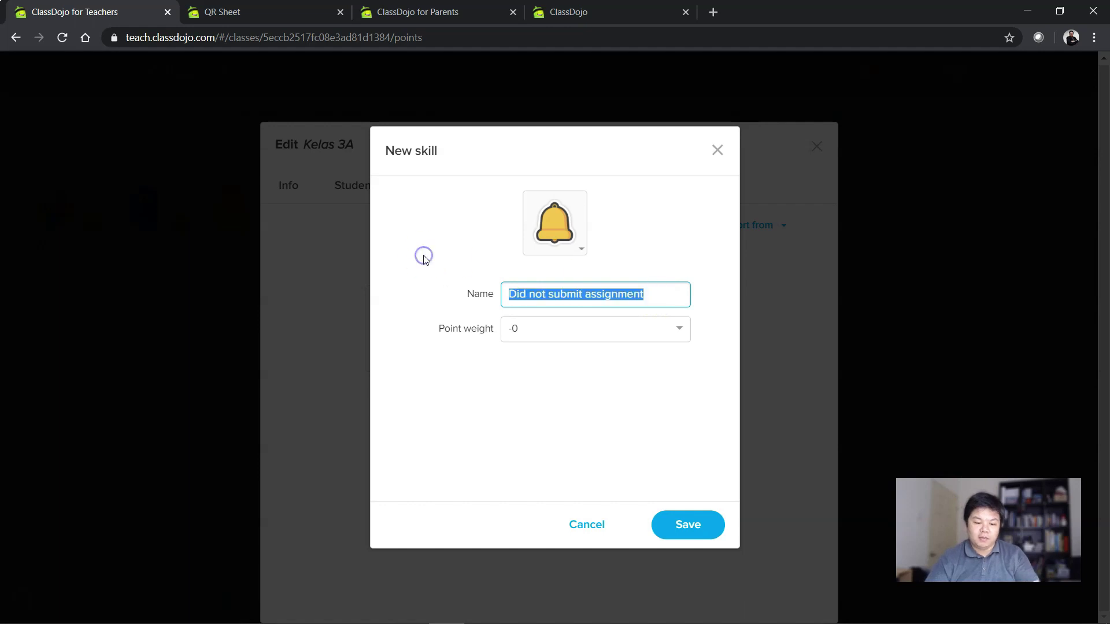
text(Tidak hanta)
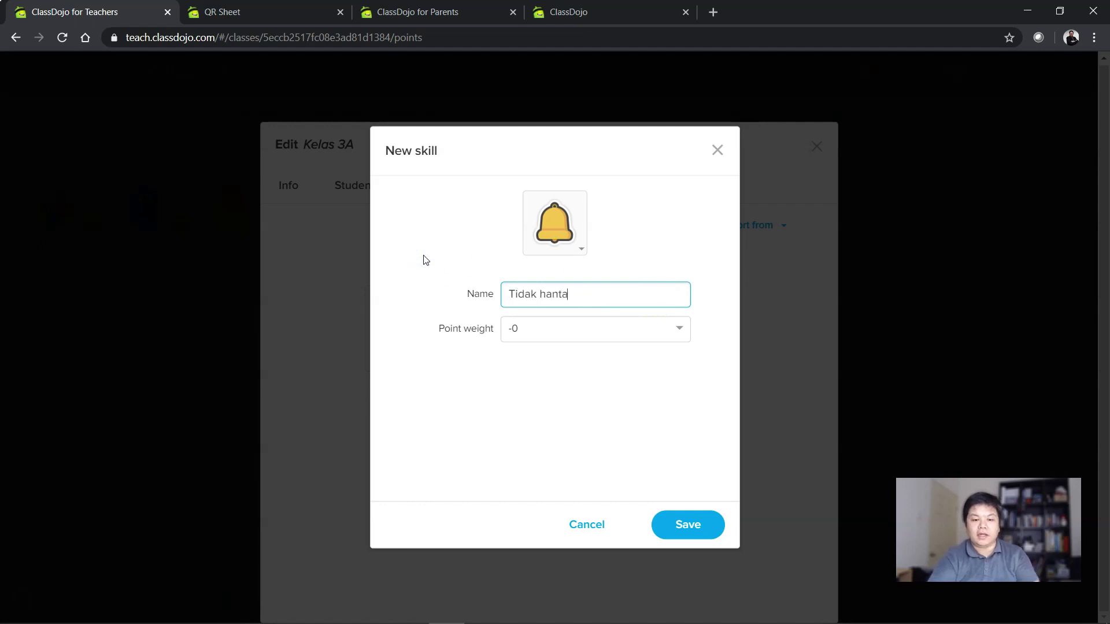
text(r tugasan)
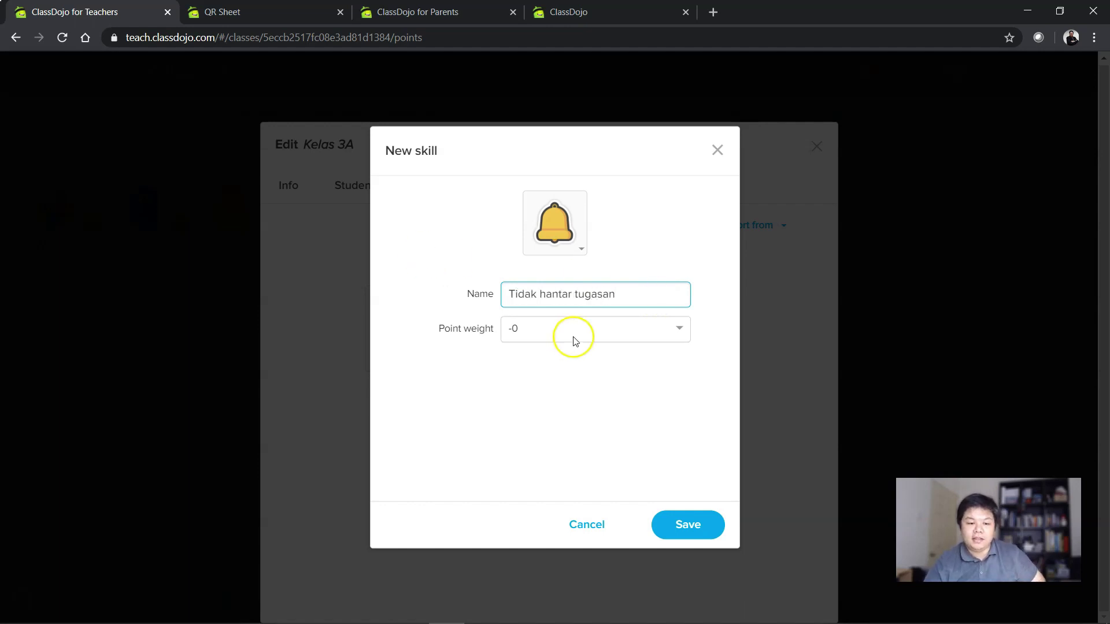
click(676, 329)
click(622, 378)
click(687, 523)
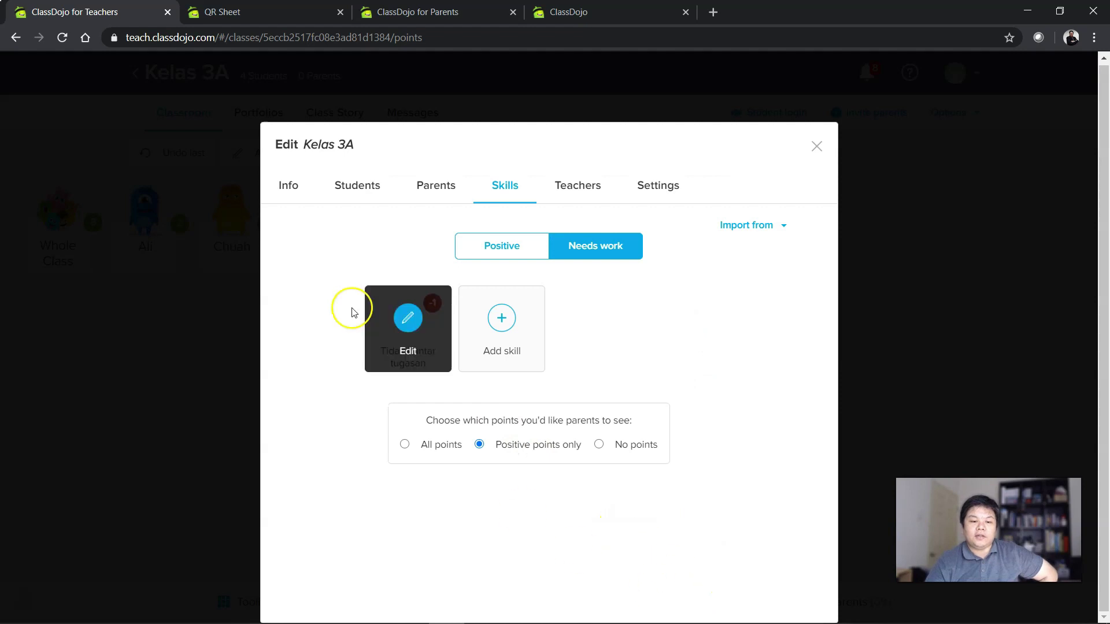
Deduct Tidak hantar tugasan from the whole class.
click(816, 146)
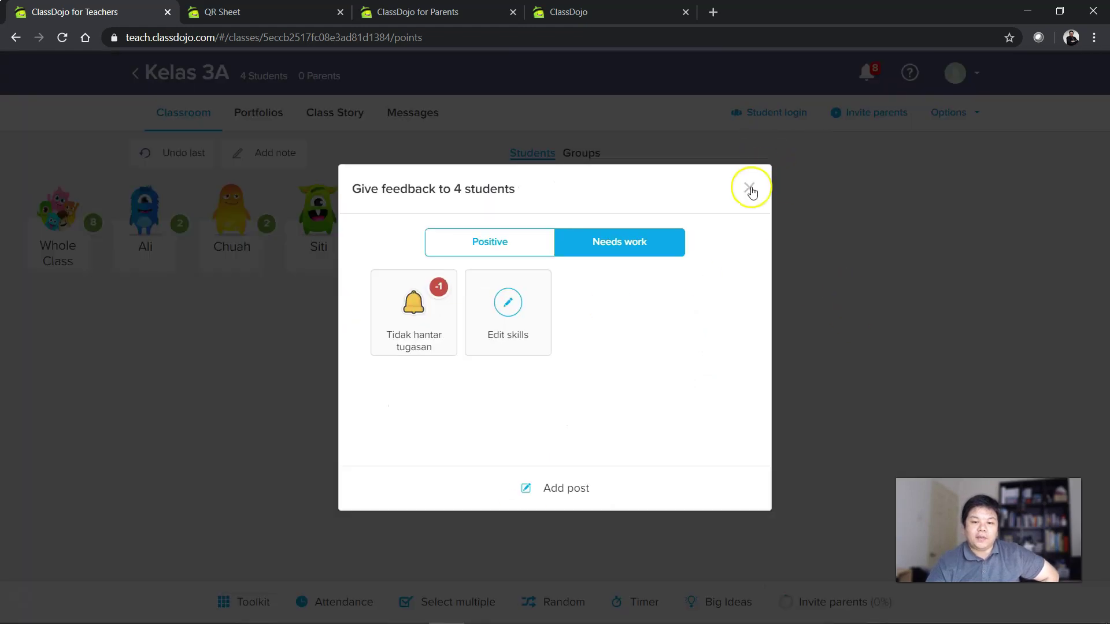
click(750, 189)
click(47, 206)
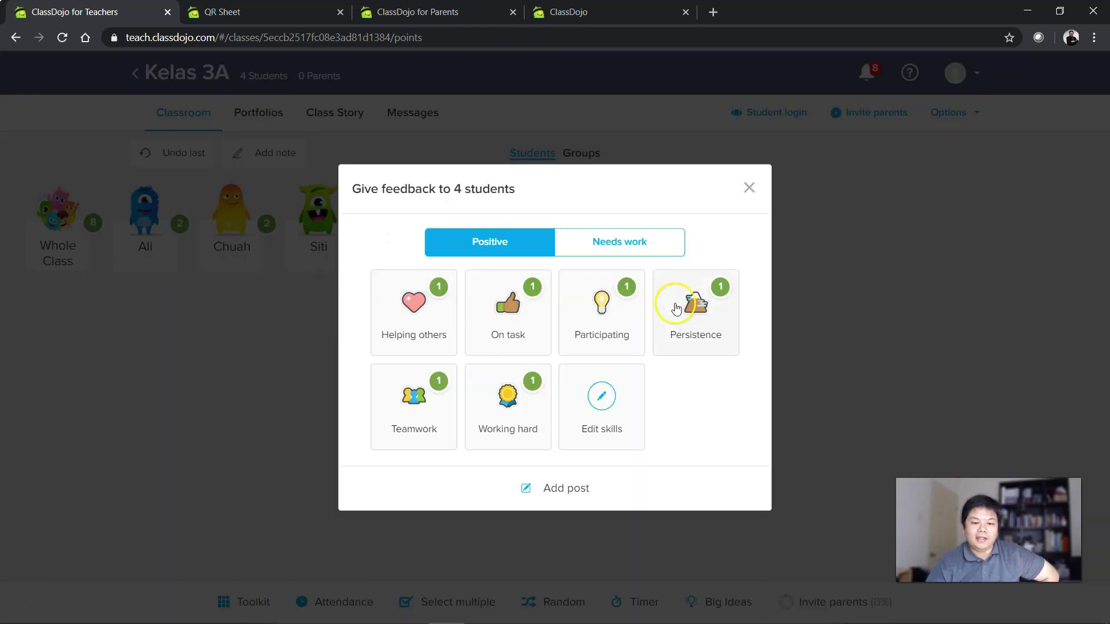
click(648, 248)
click(434, 301)
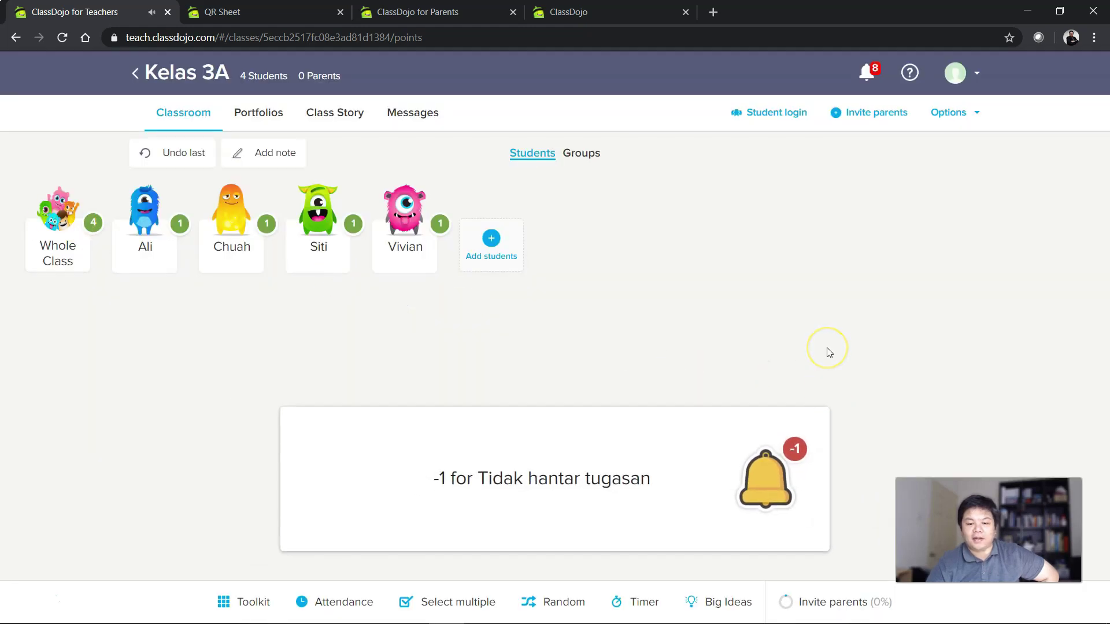
click(149, 211)
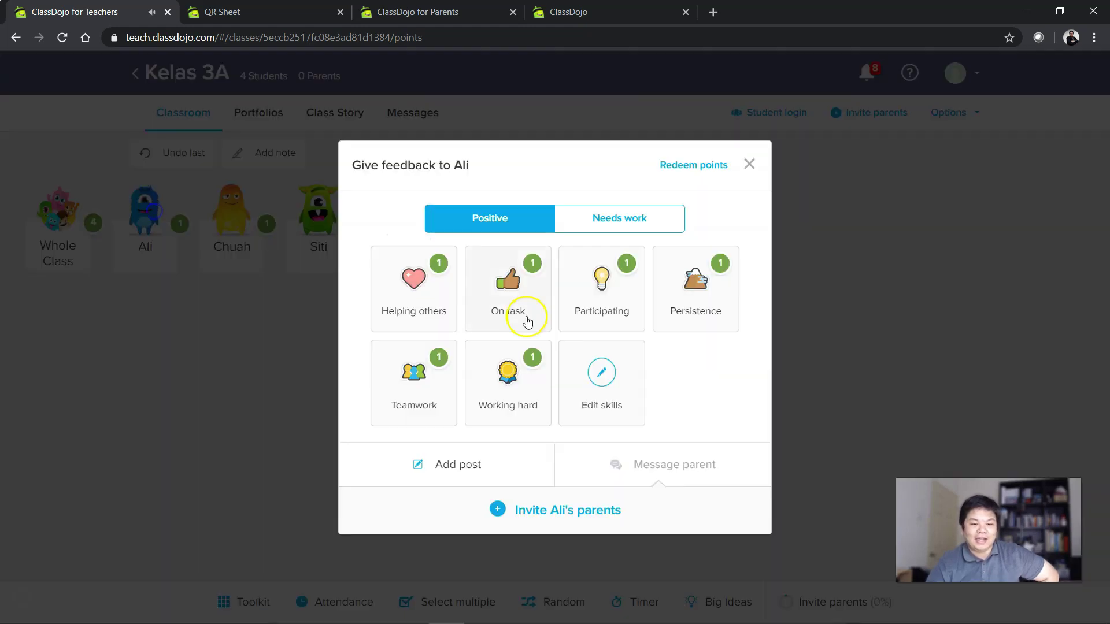
Add a +3 positive skill 'Jawab Kuiz dengan cepat' with the award medal icon.
click(604, 393)
click(597, 395)
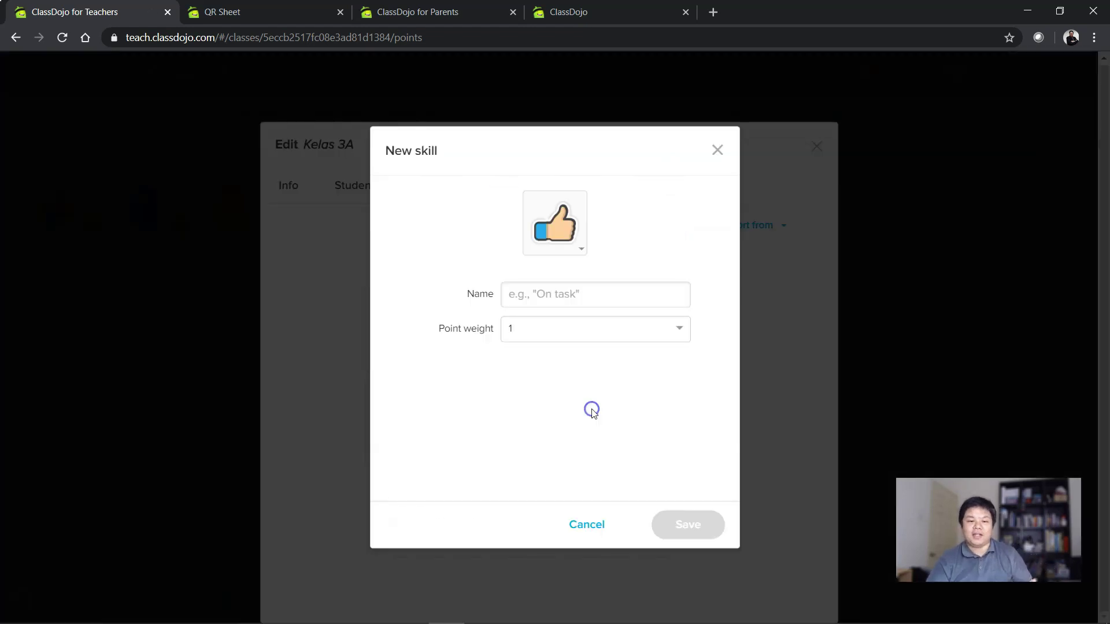
click(532, 290)
text(Jawab Kuiz denga)
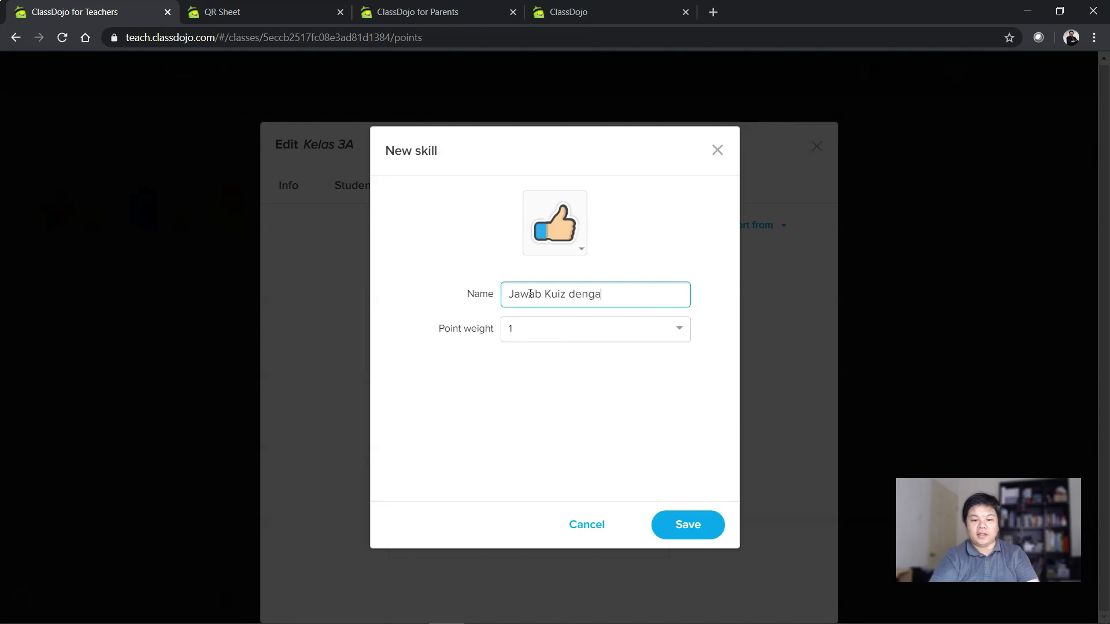
text(n cepat)
click(538, 218)
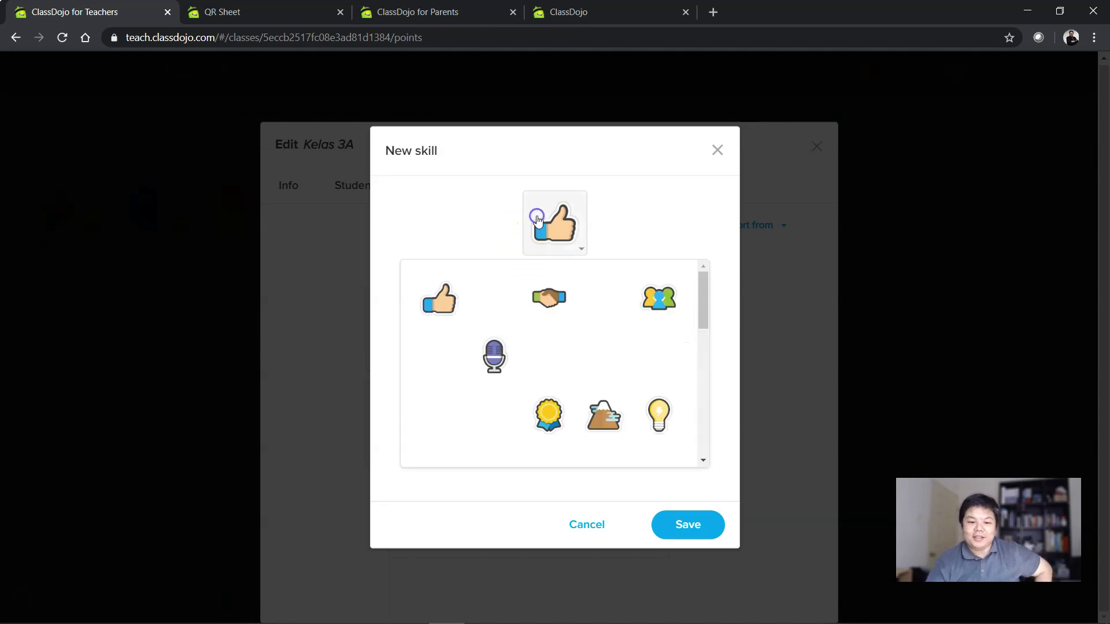
click(548, 412)
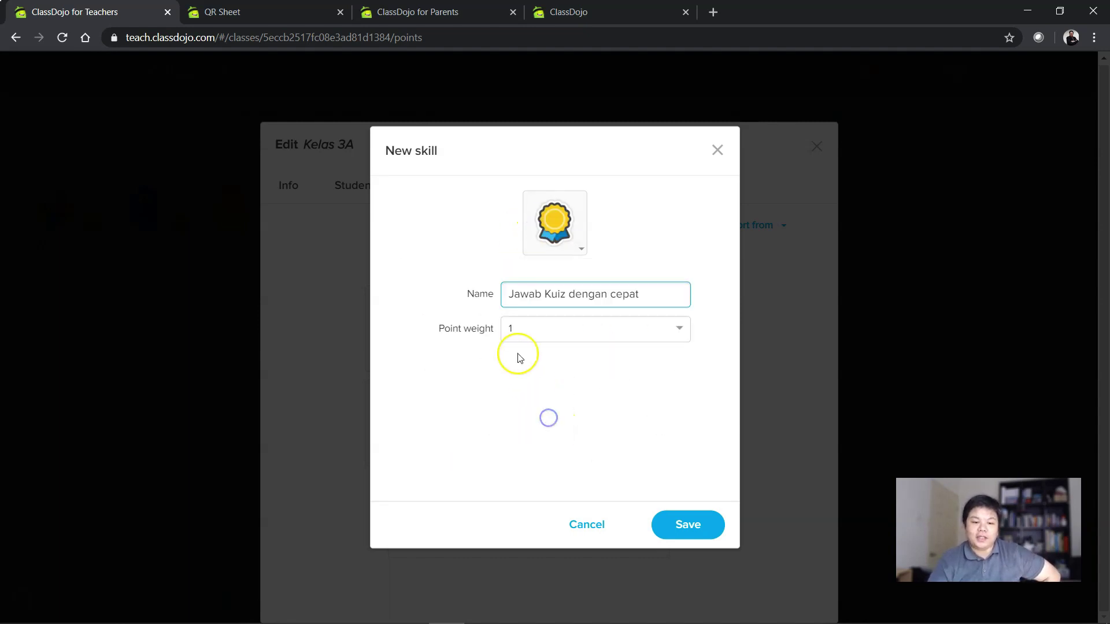
click(597, 329)
click(564, 427)
click(687, 524)
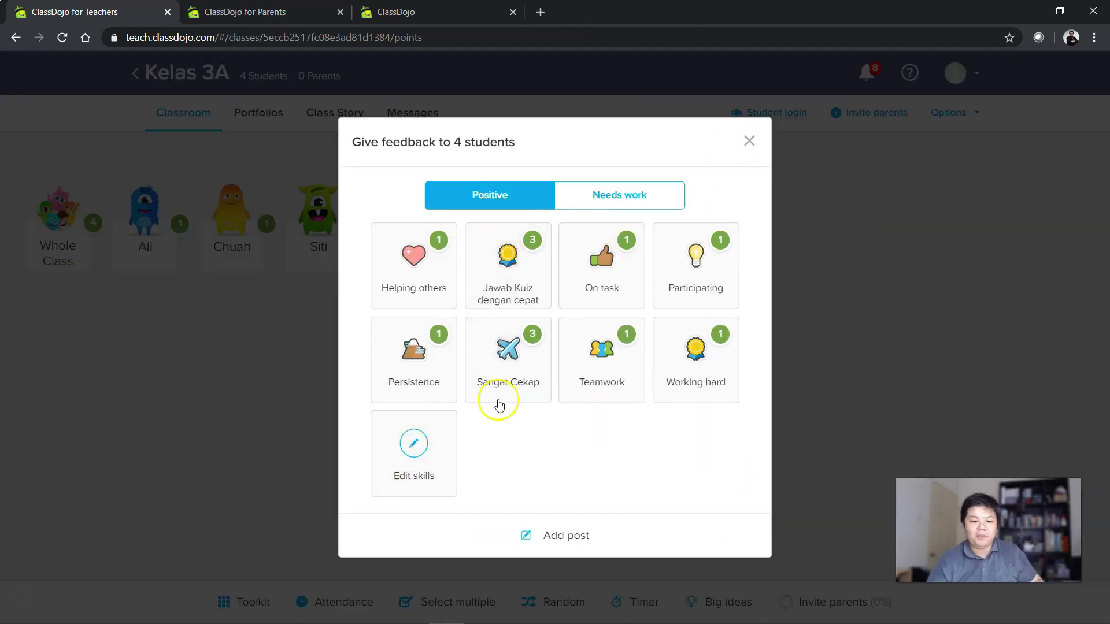
click(416, 437)
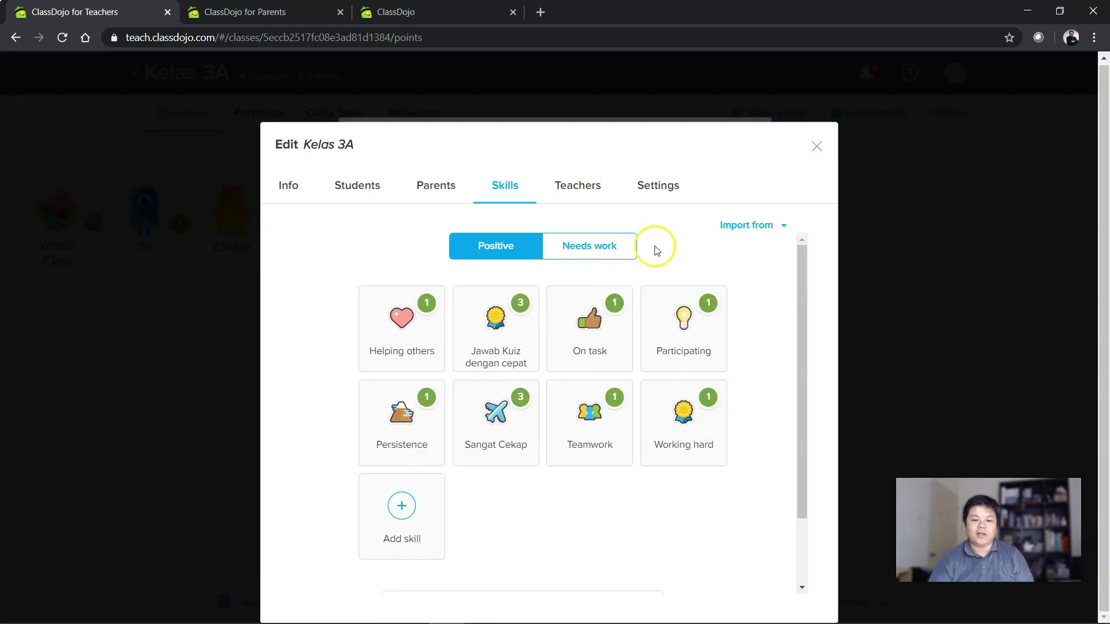
mouse_move(403, 348)
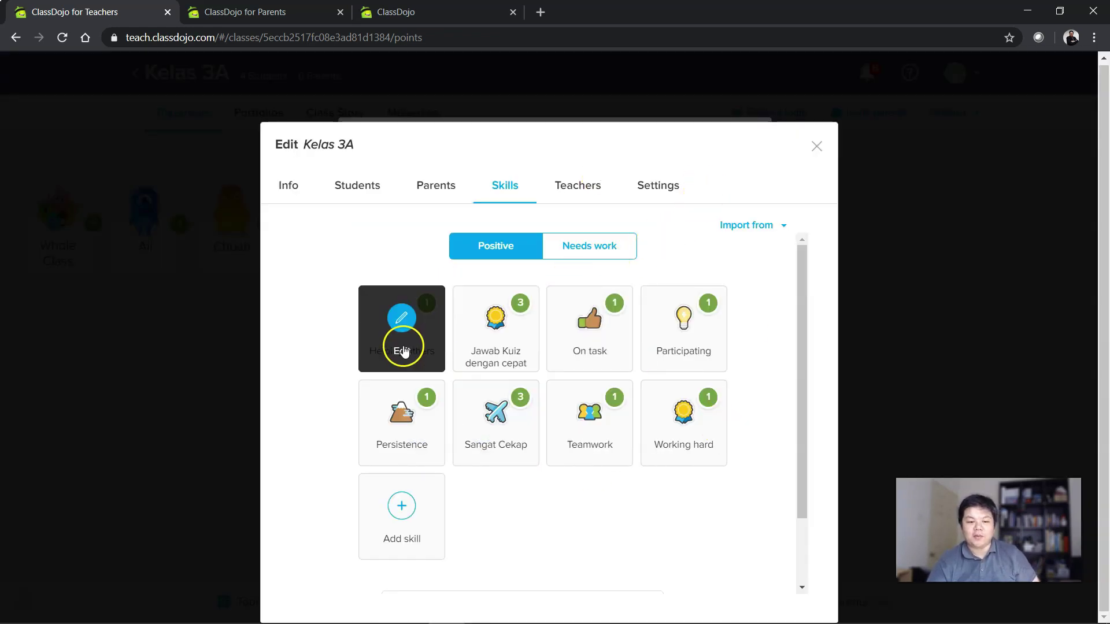
click(401, 322)
triple_click(591, 299)
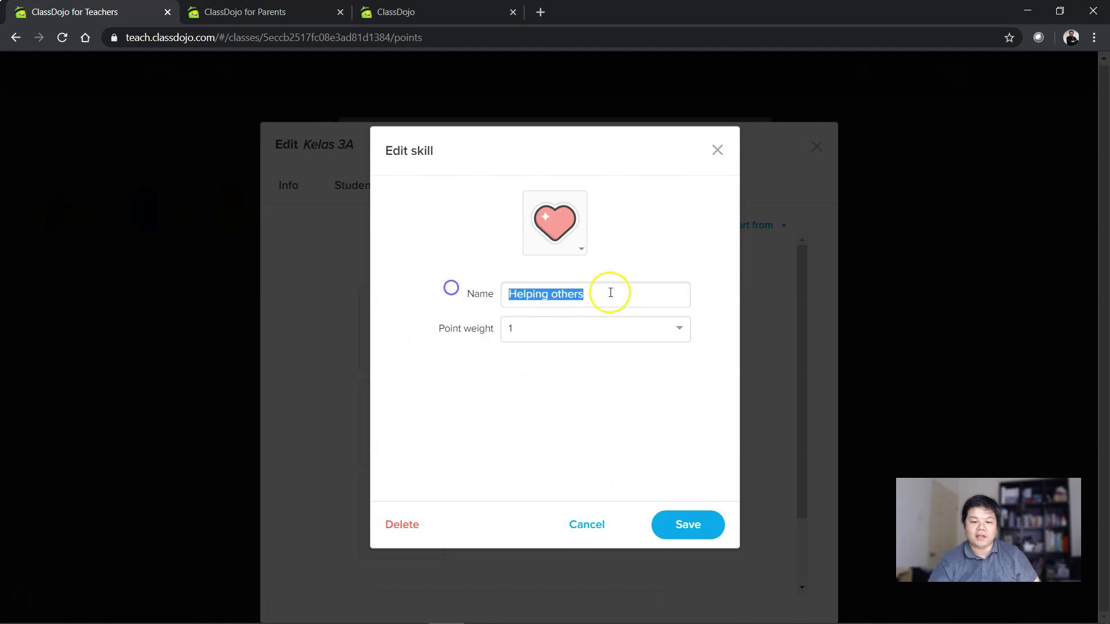
click(580, 515)
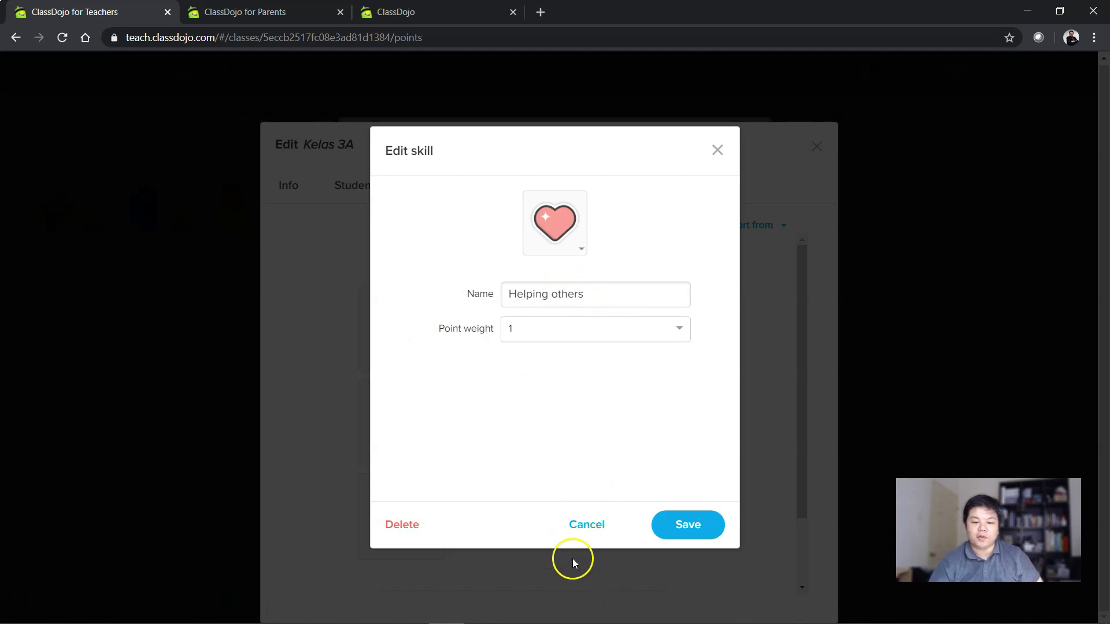
click(581, 526)
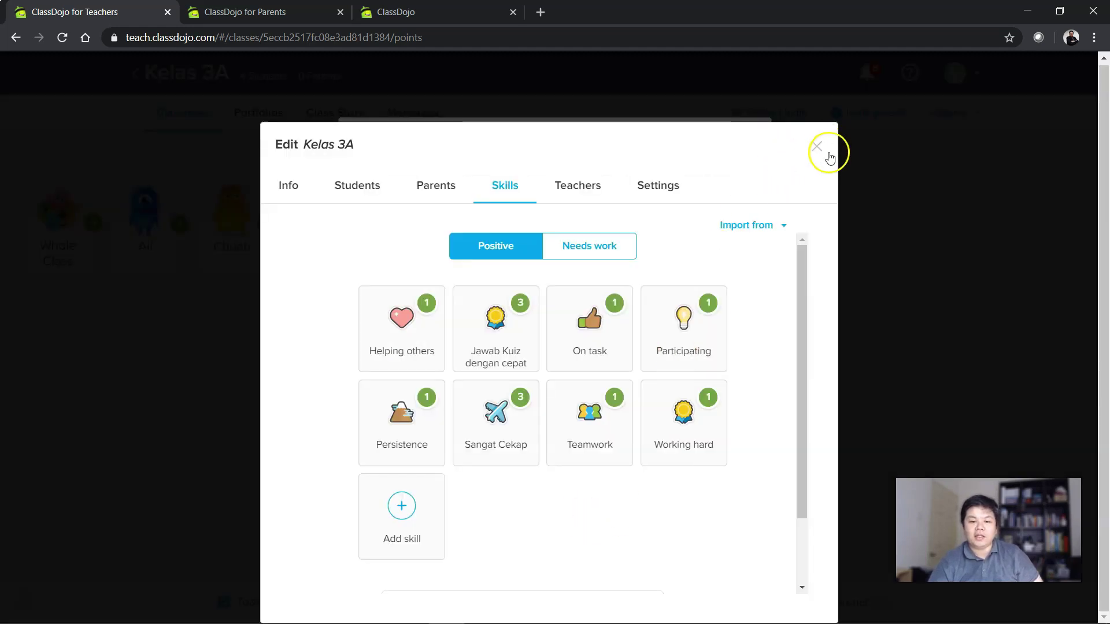
click(815, 149)
click(749, 143)
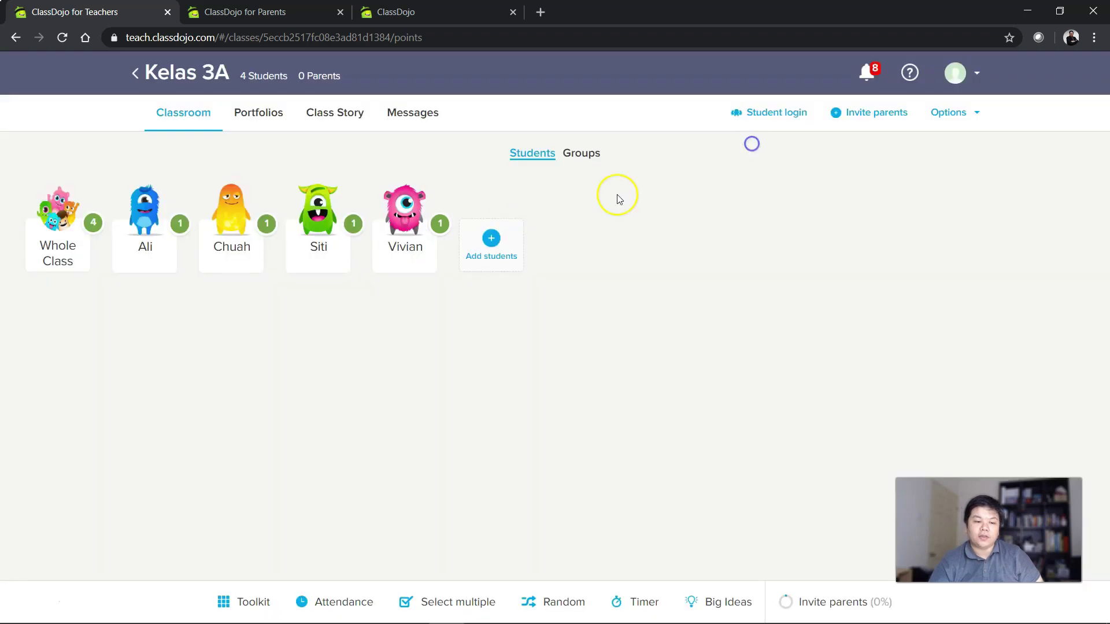
click(316, 211)
click(519, 338)
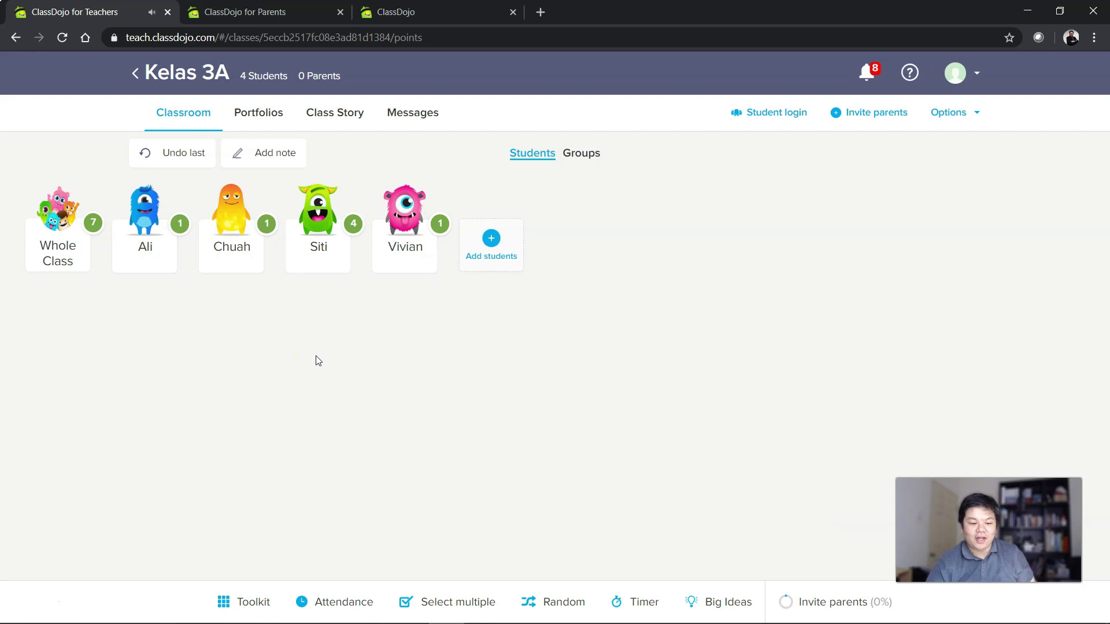
Run a 30-second countdown with the Toolkit timer, then close it.
click(253, 602)
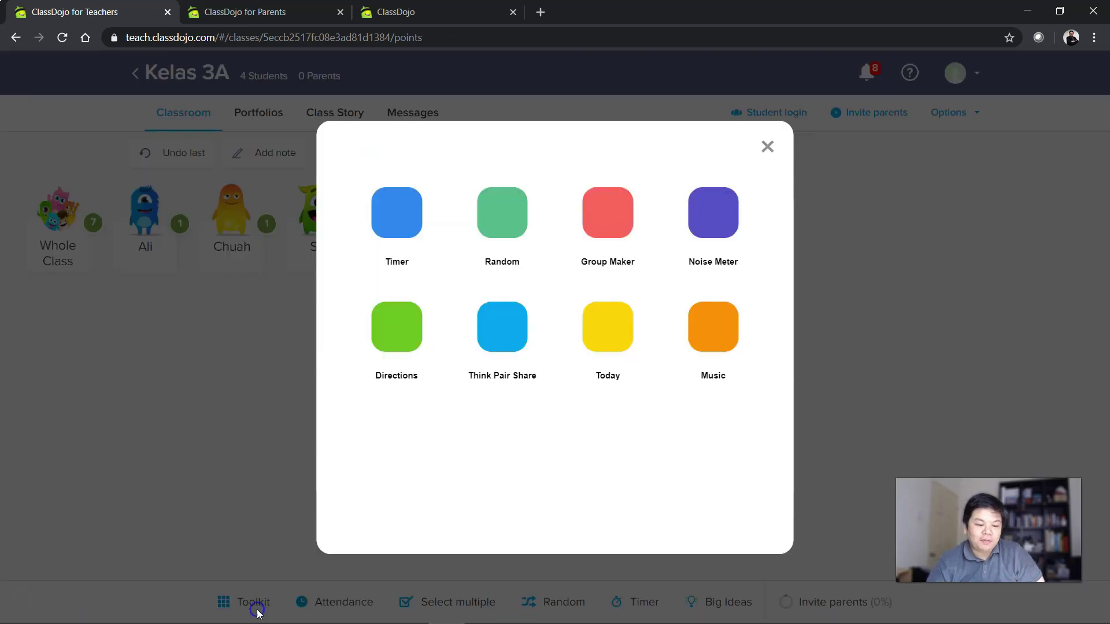
click(396, 225)
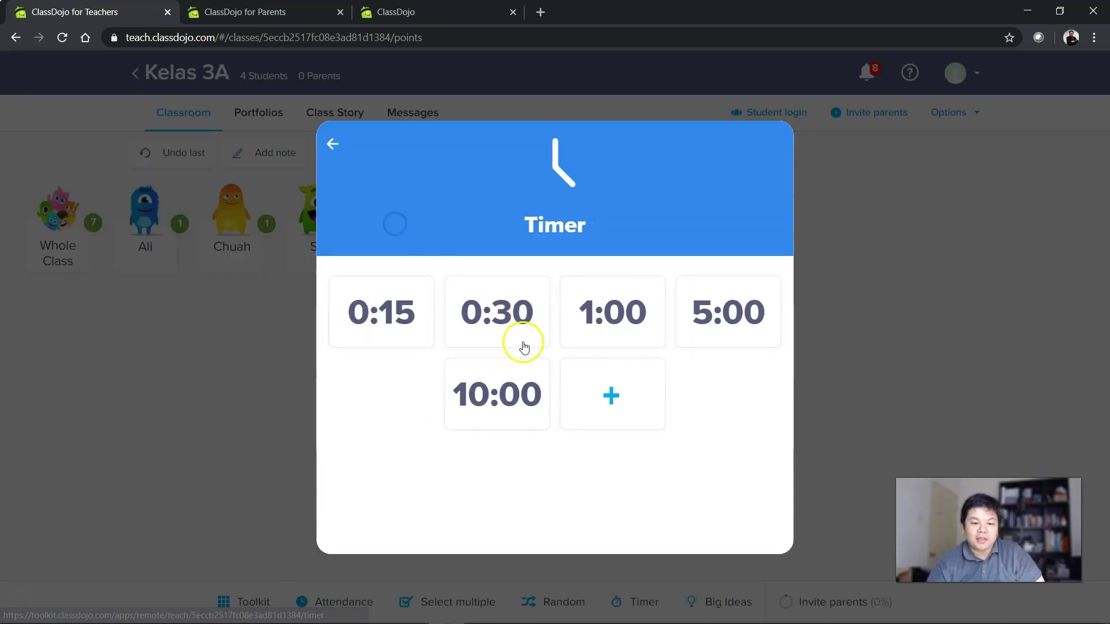
click(504, 332)
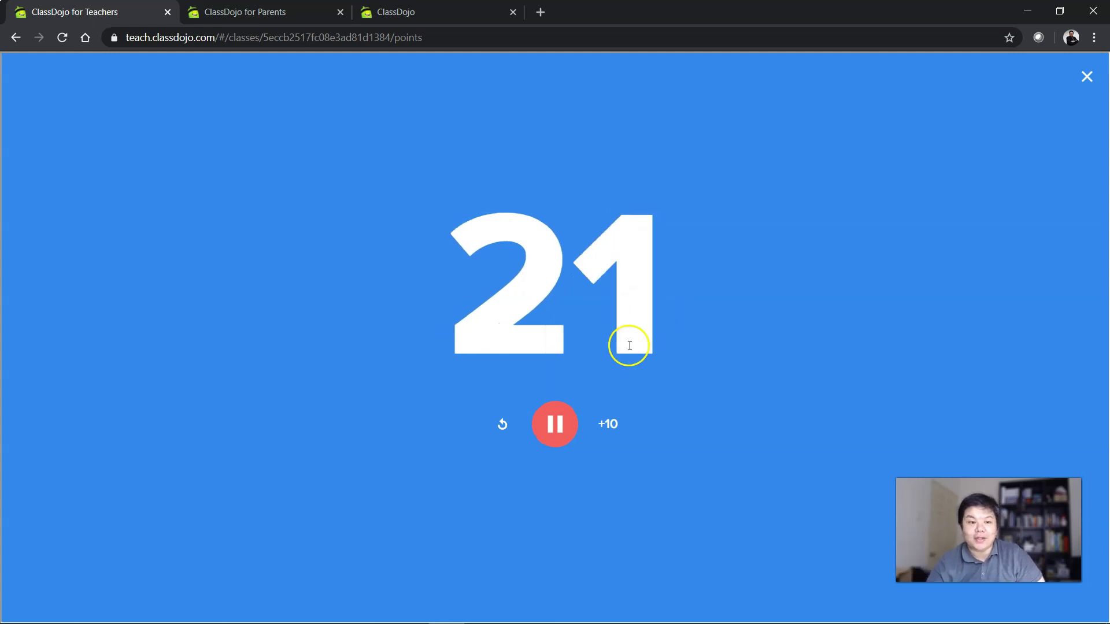
click(1087, 77)
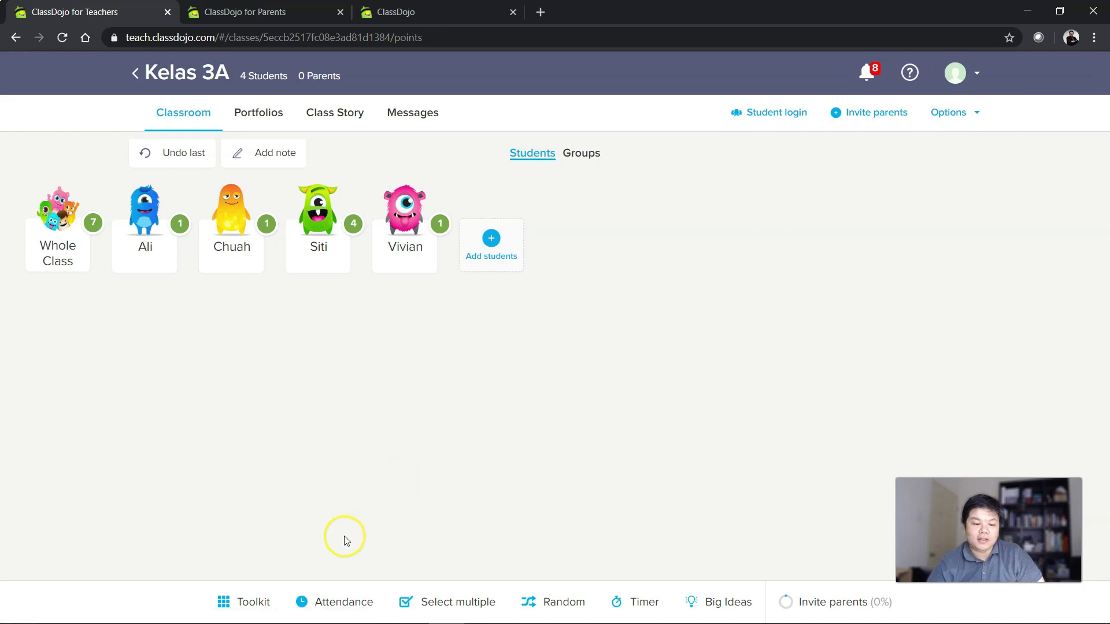
Randomly pick a Kelas 3A student, re-pick another, and close the picker.
click(240, 601)
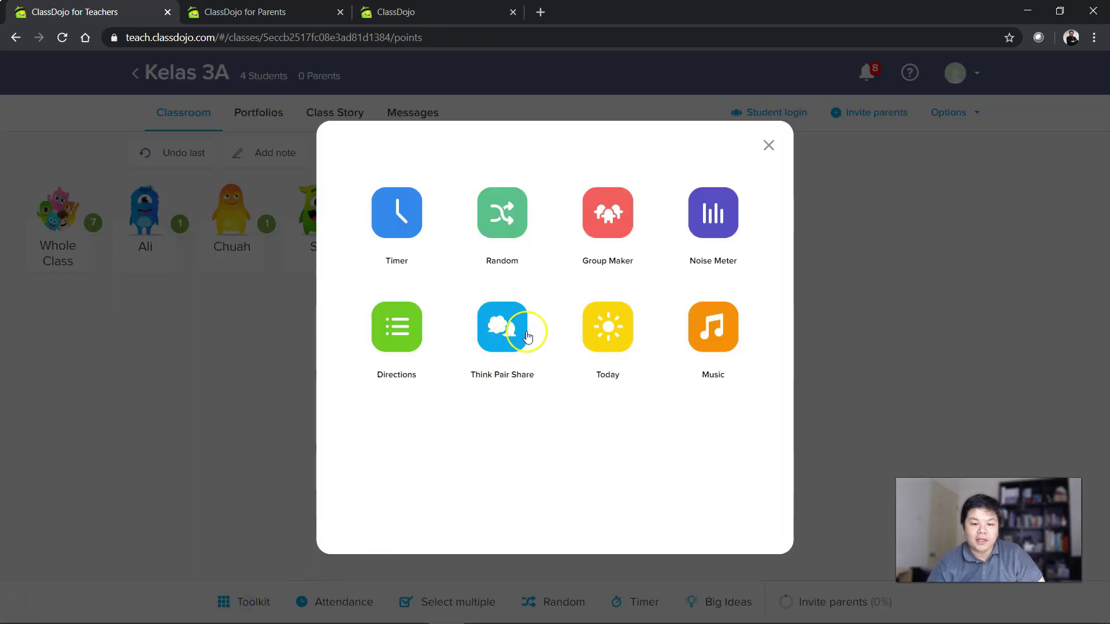
click(508, 215)
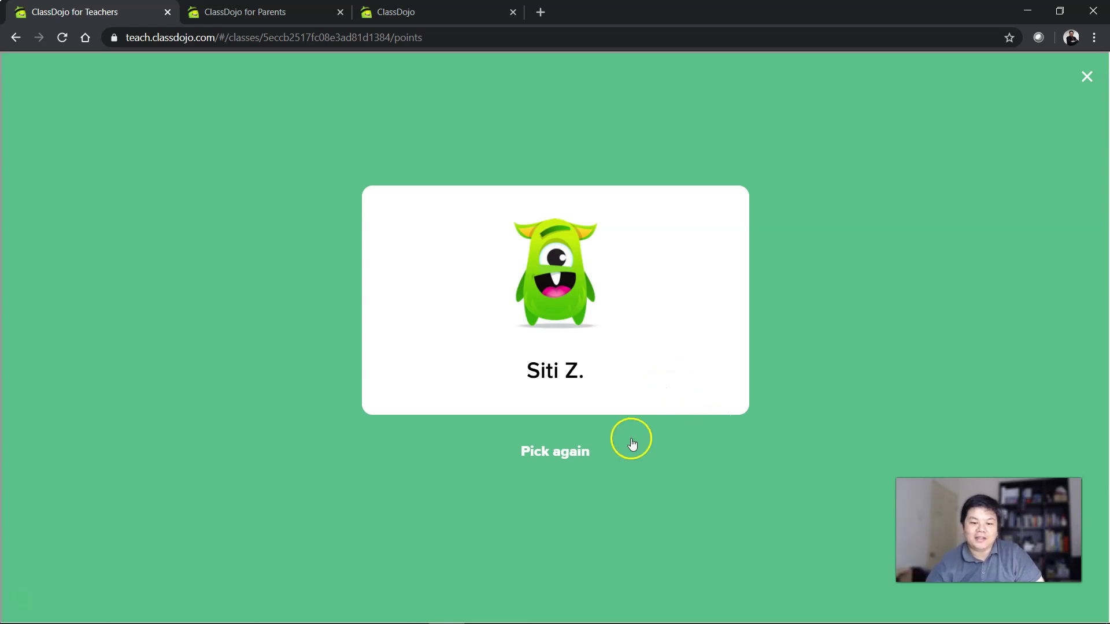
click(564, 451)
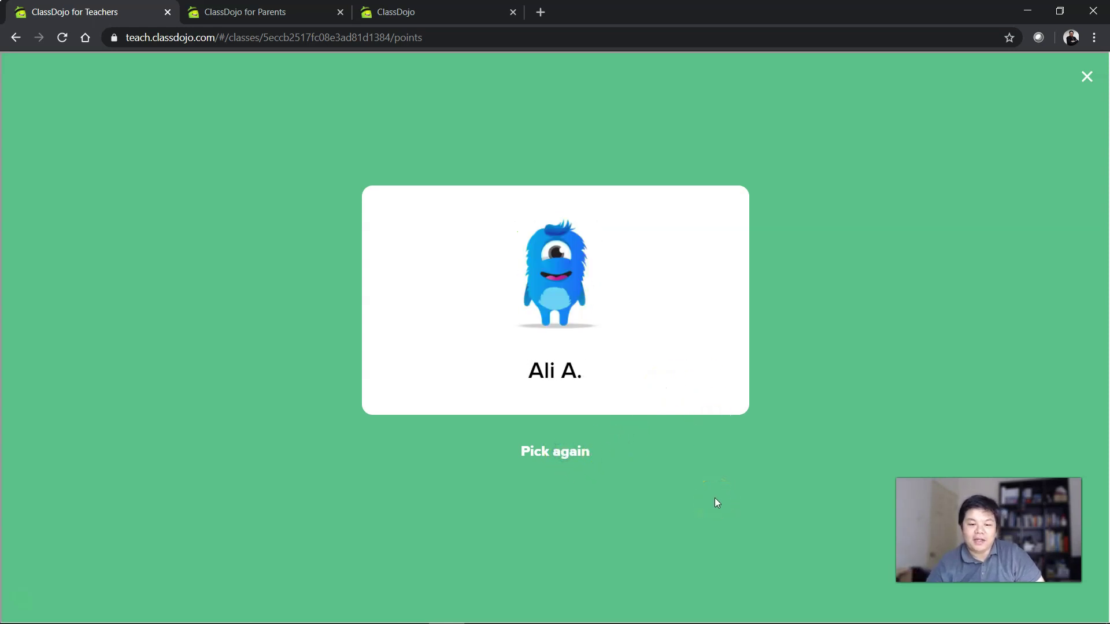
click(1084, 78)
click(249, 590)
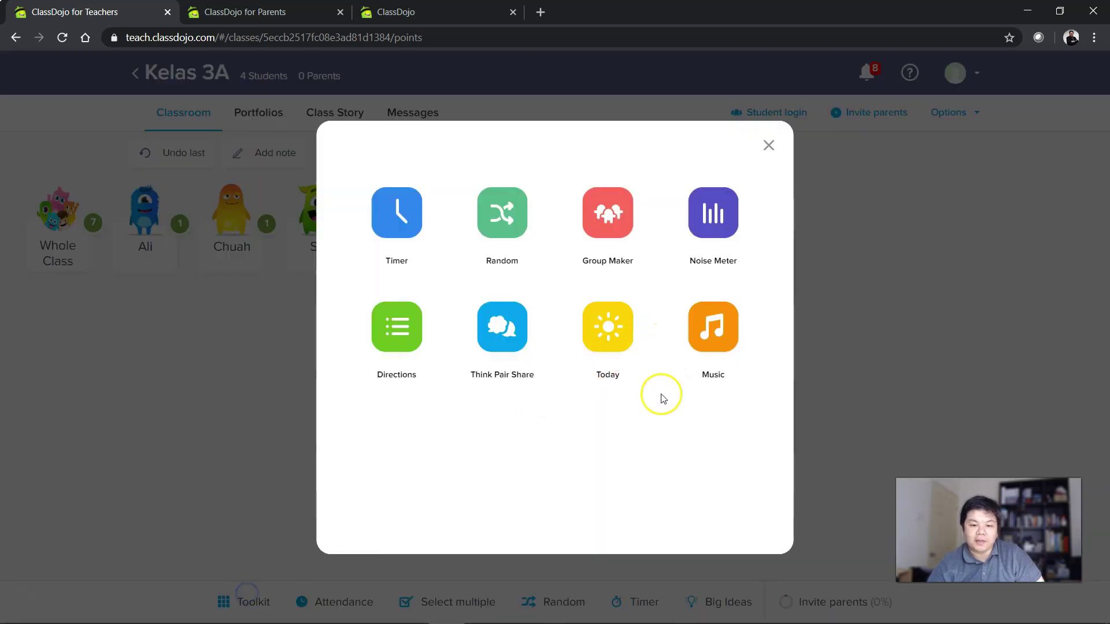
Split Kelas 3A into groups of two with Group Maker.
click(607, 216)
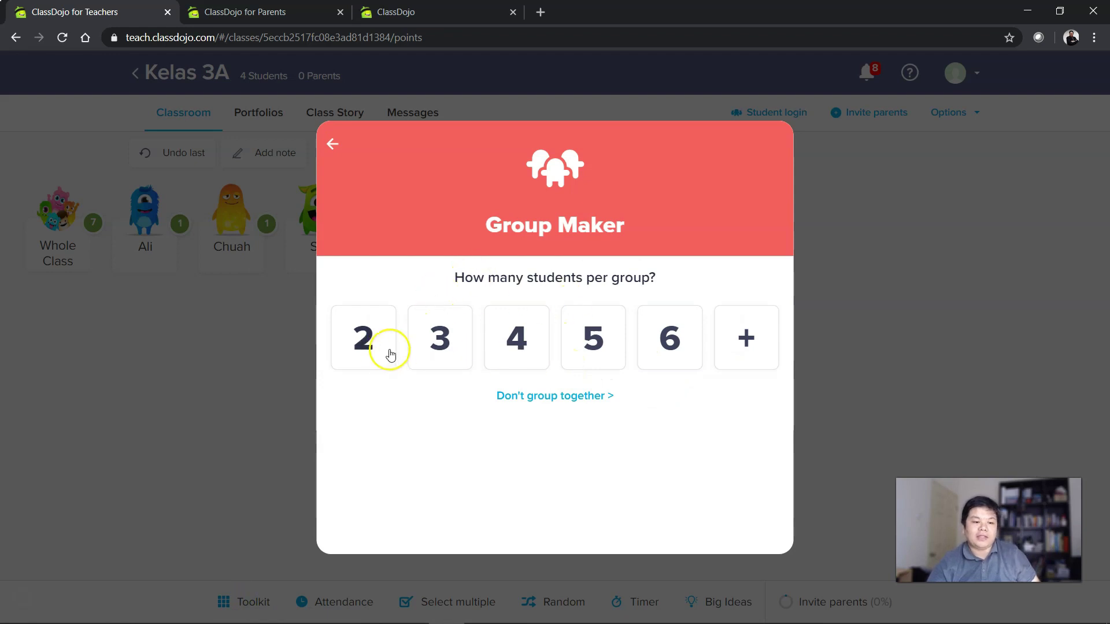
click(390, 354)
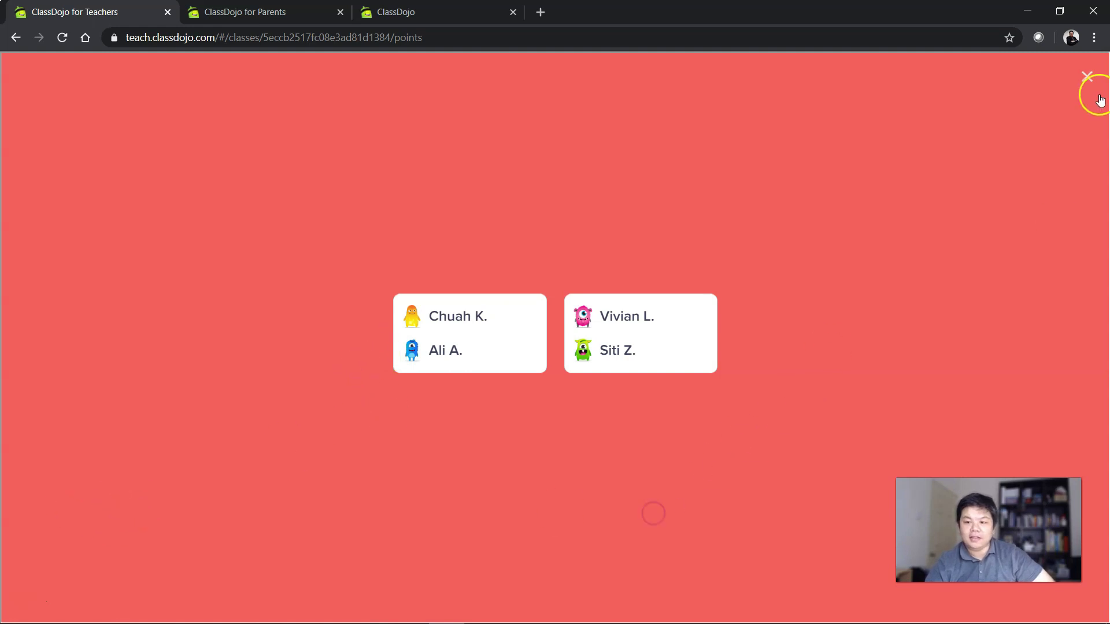
click(1086, 77)
Show 'What are you grateful for today?' full screen in Think Pair Share, then close it.
click(242, 602)
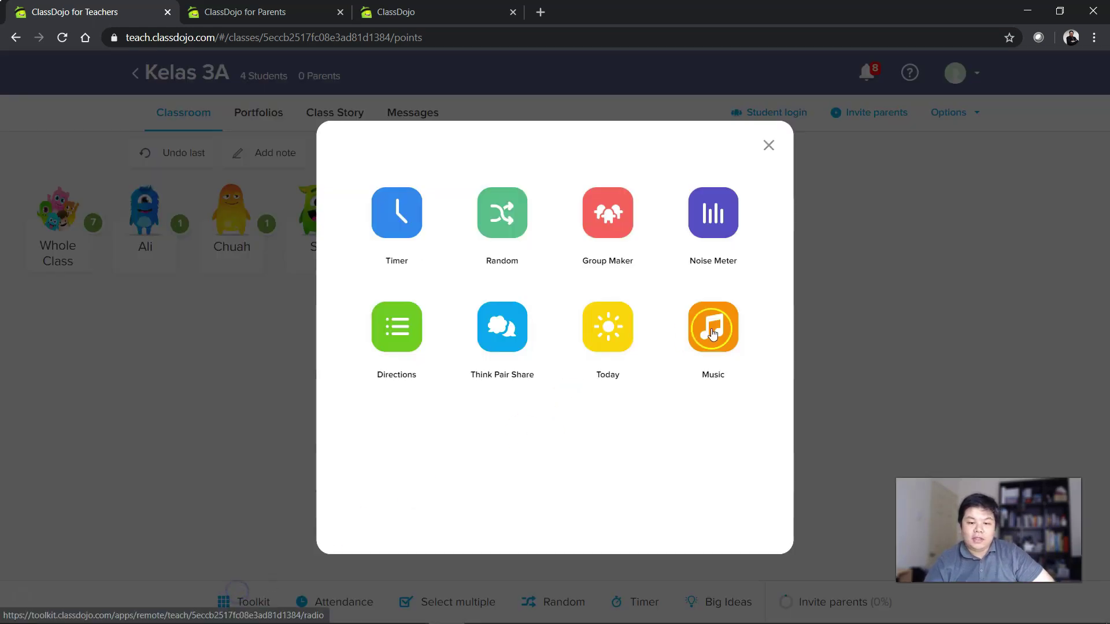
click(495, 329)
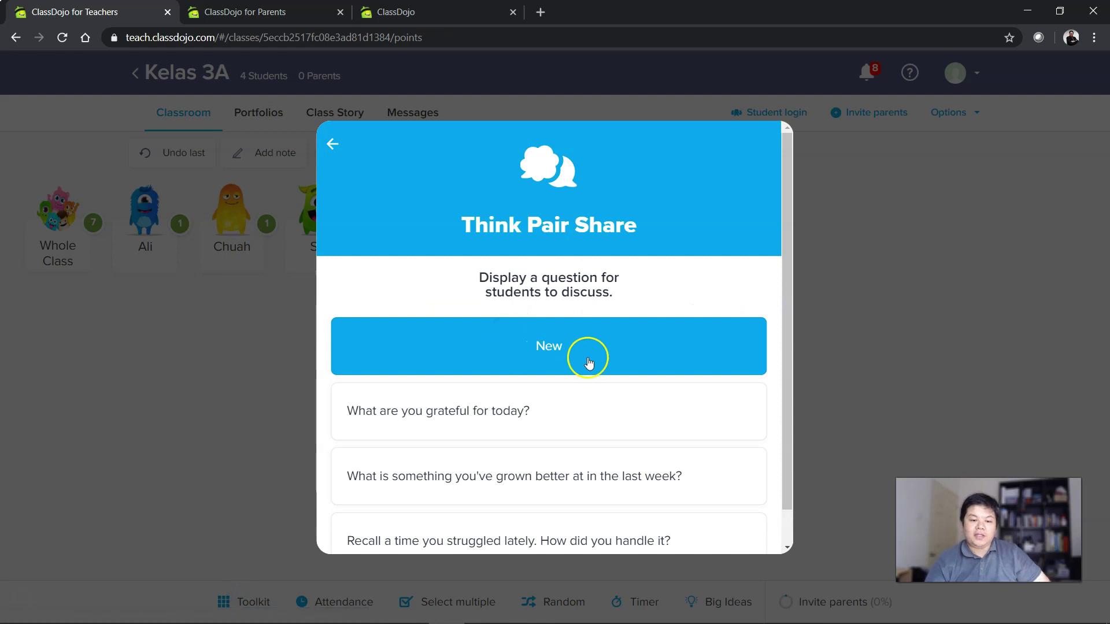
scroll(634, 380, down, 1)
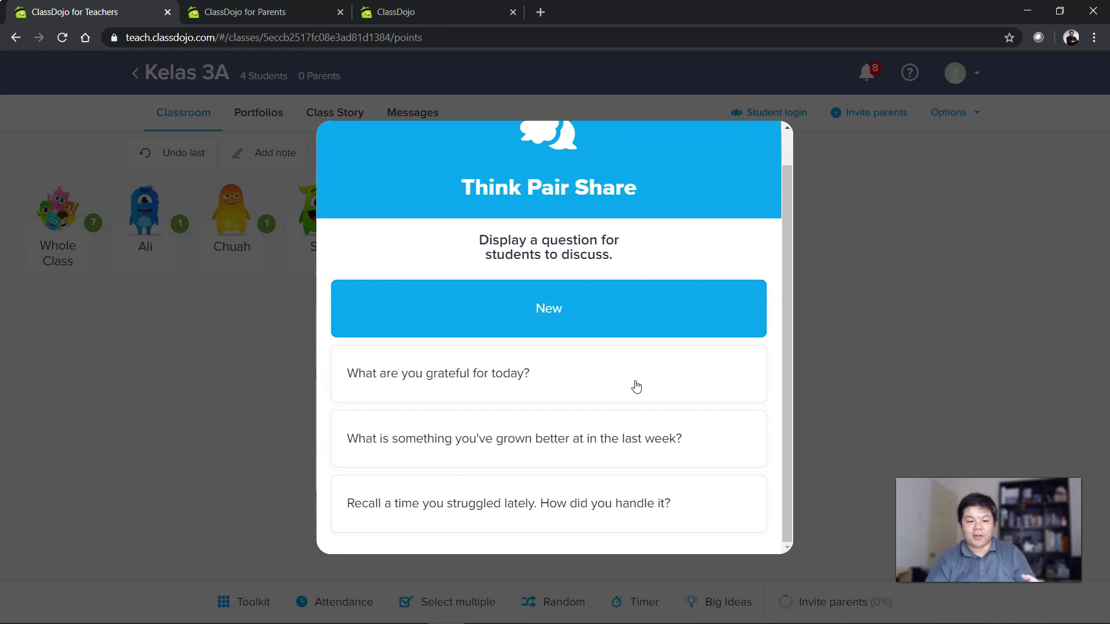
click(636, 386)
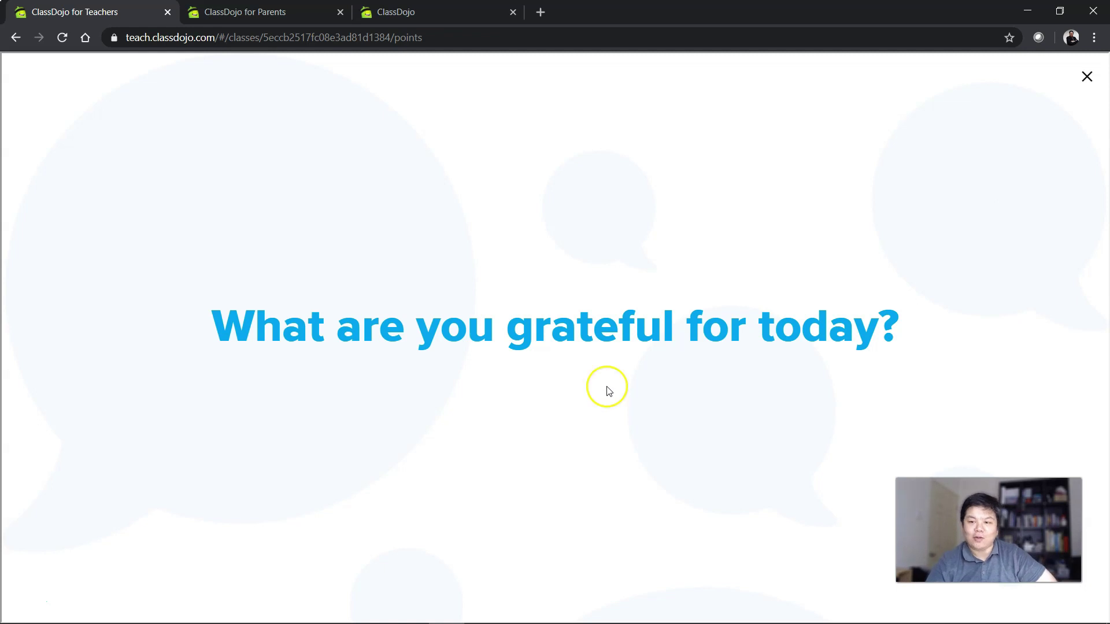
click(1086, 76)
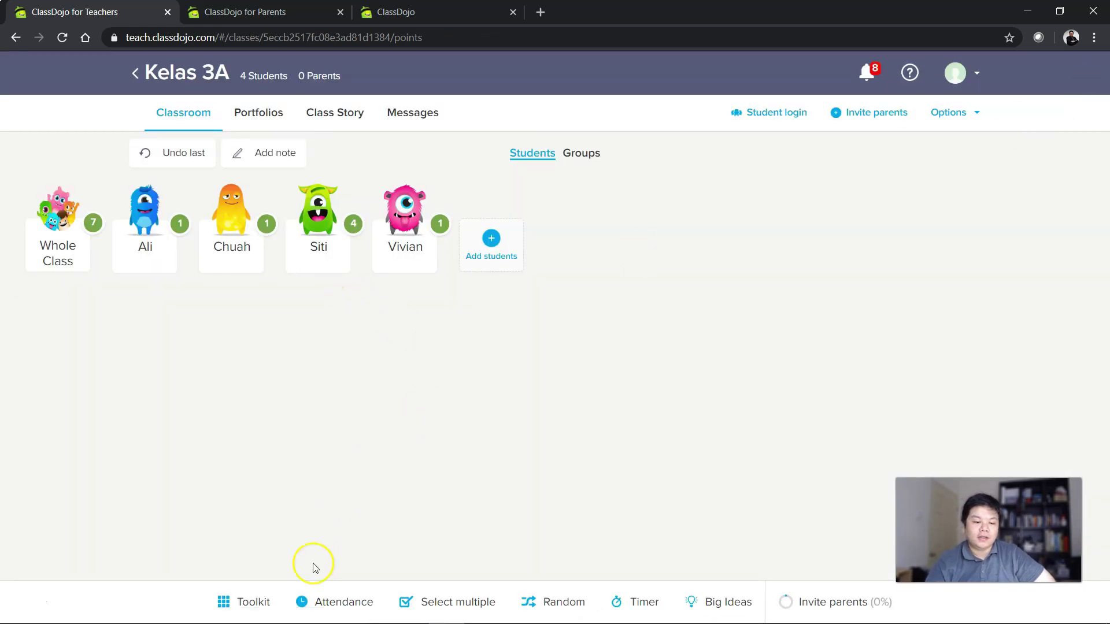
Briefly play the Focus music channel, then close the radio screen.
click(245, 602)
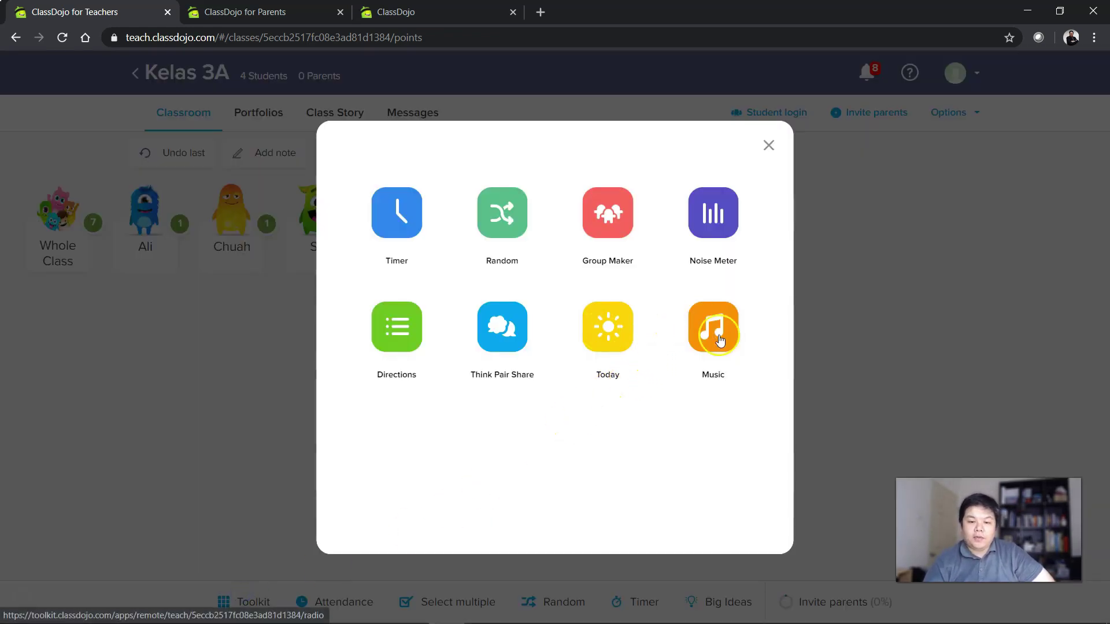
click(720, 339)
click(473, 348)
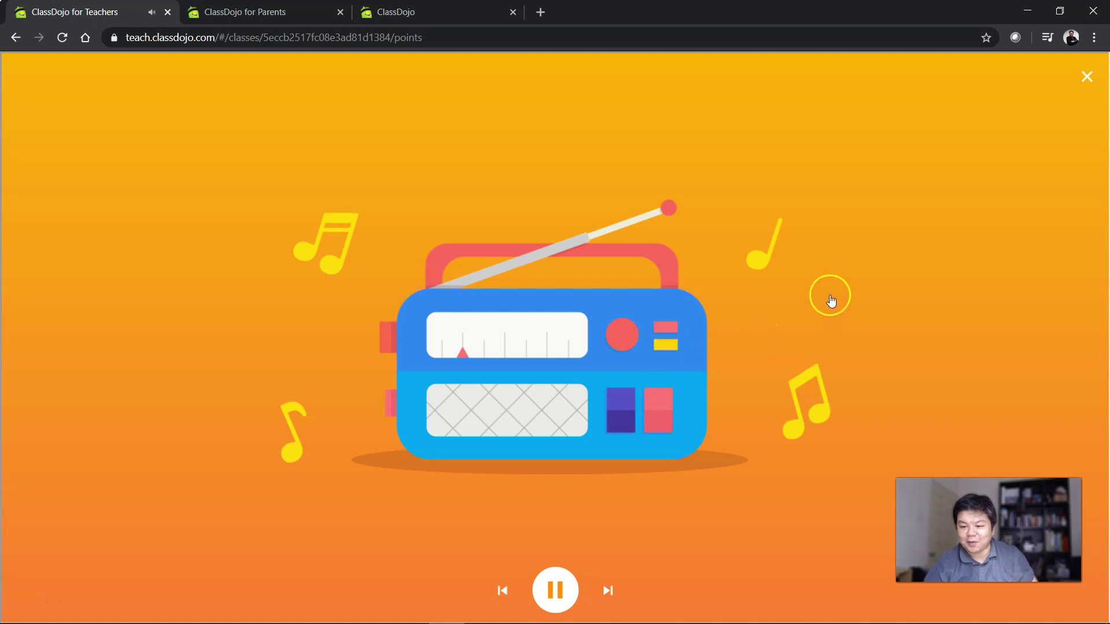
click(1087, 77)
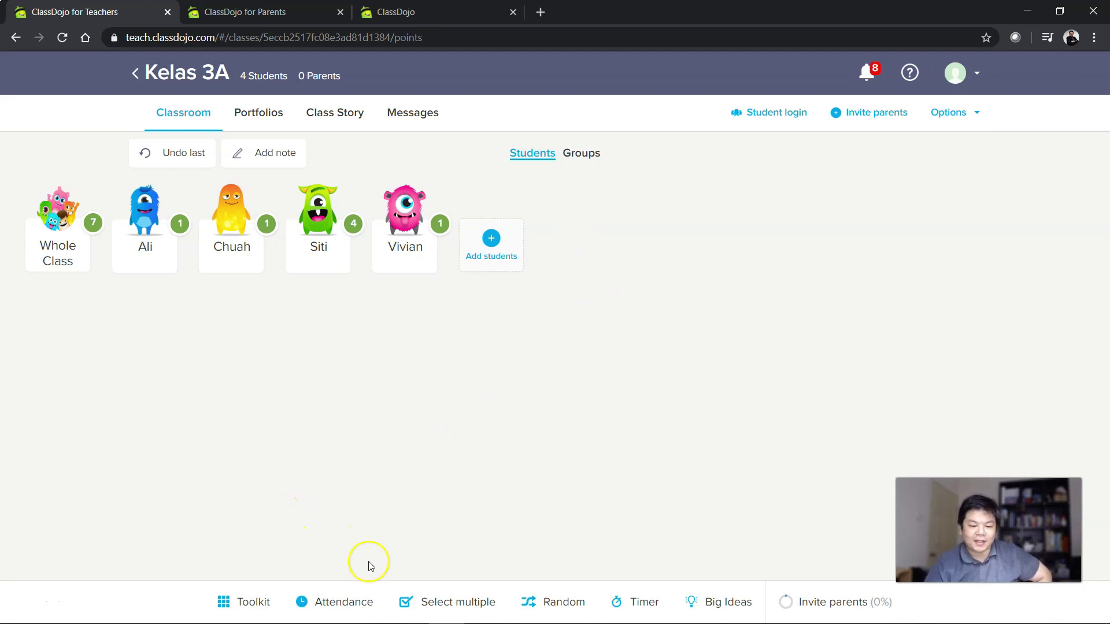
click(337, 601)
Cycle all four students' attendance to absent, then to tardy.
click(177, 226)
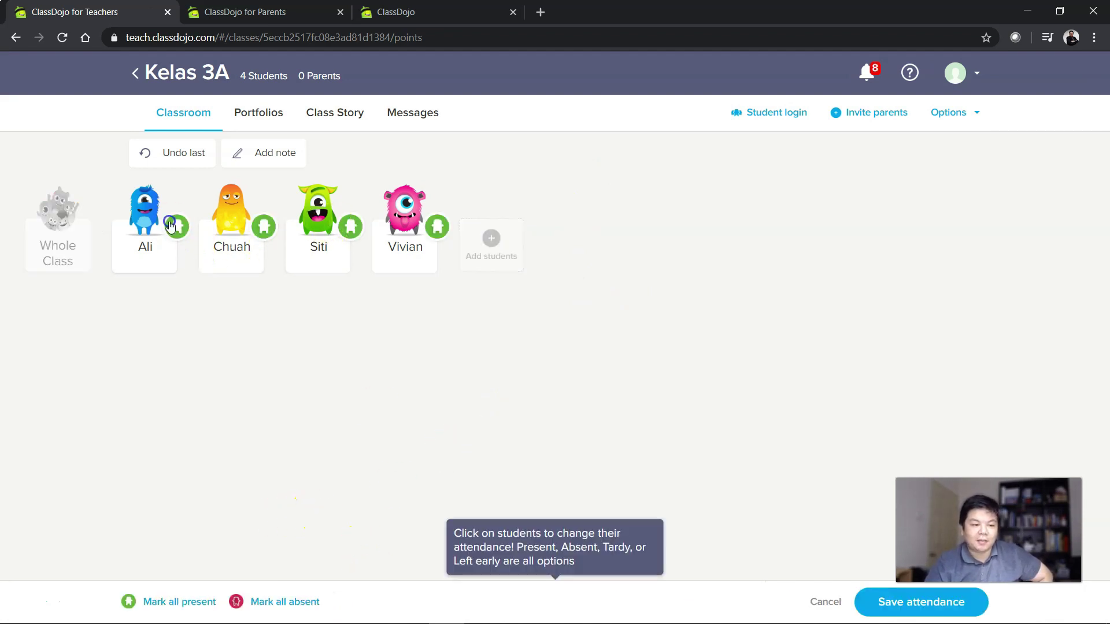
click(264, 226)
click(351, 228)
click(431, 227)
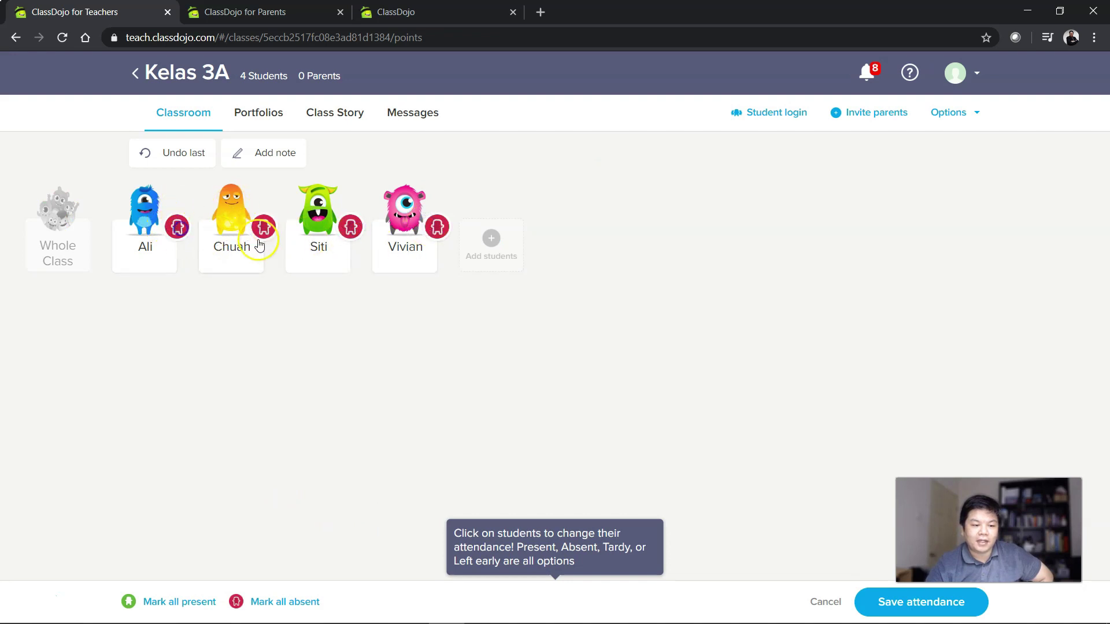
click(186, 230)
click(263, 226)
click(350, 226)
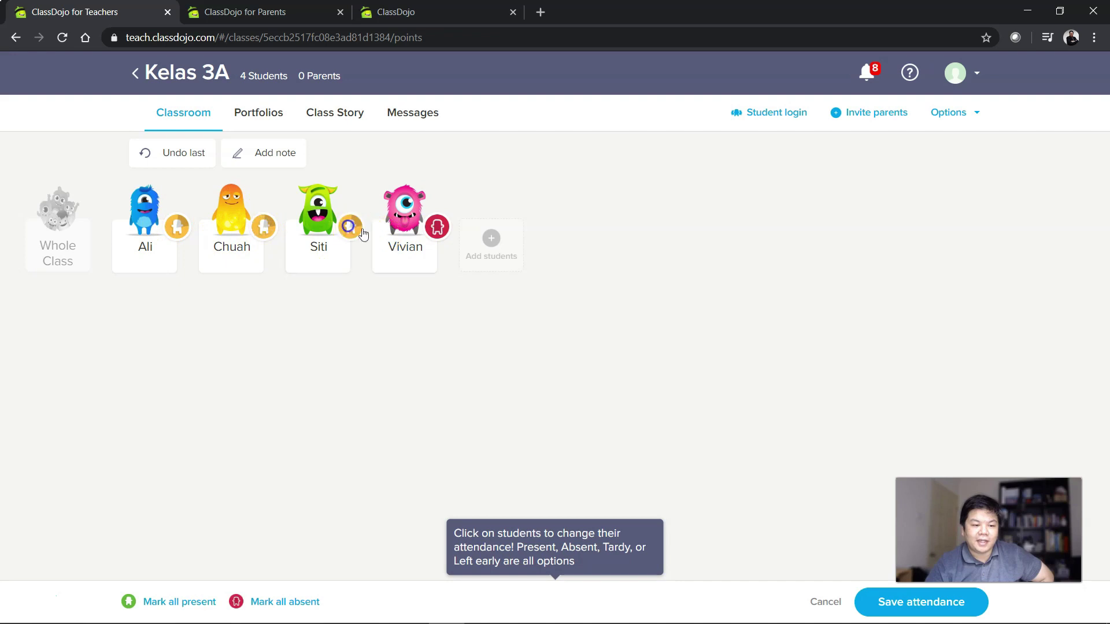
click(432, 229)
Mark all four students present and save the attendance.
click(178, 228)
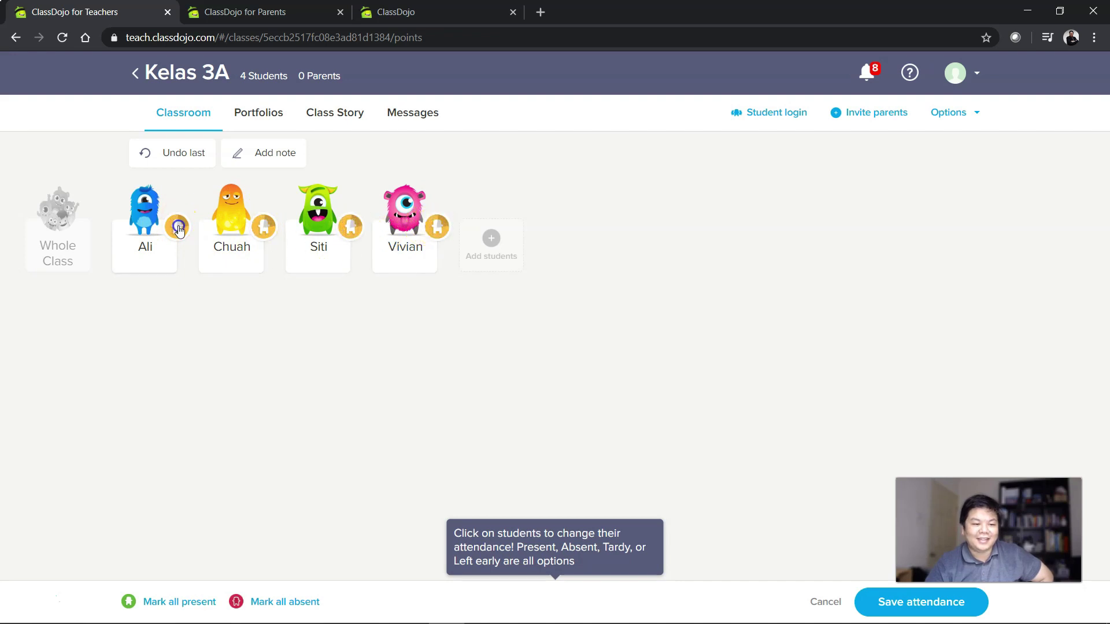
click(263, 227)
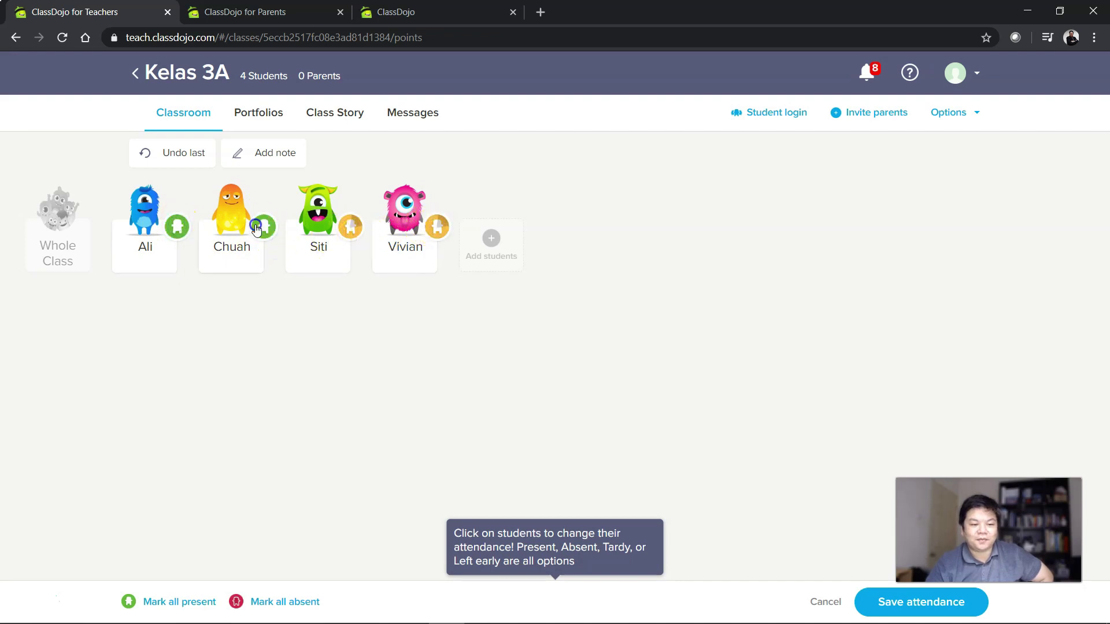
click(359, 230)
click(437, 228)
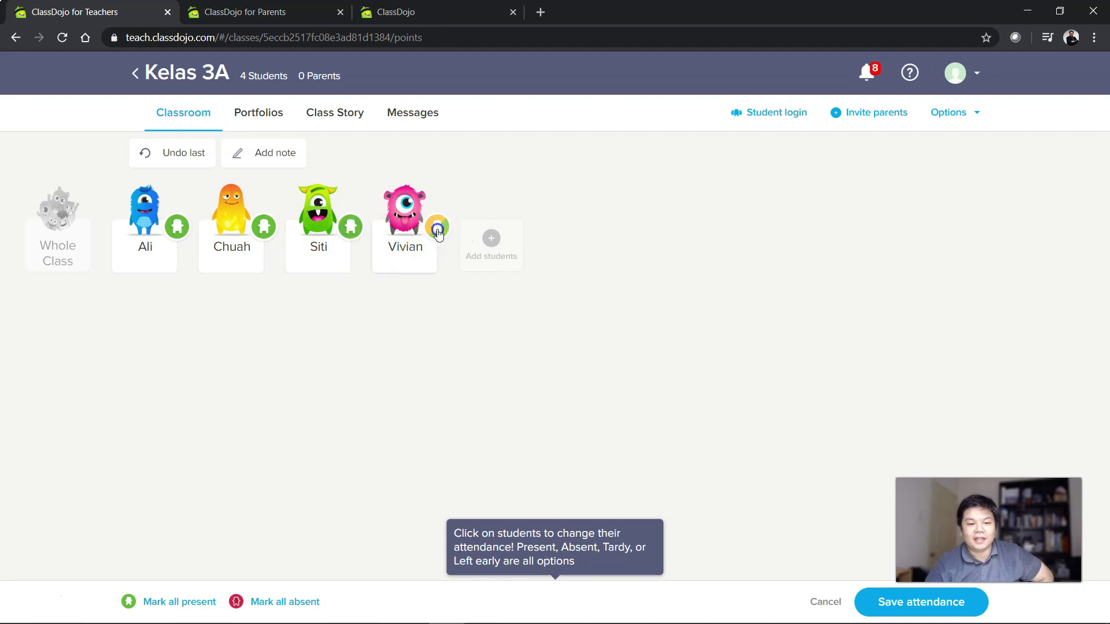
click(954, 602)
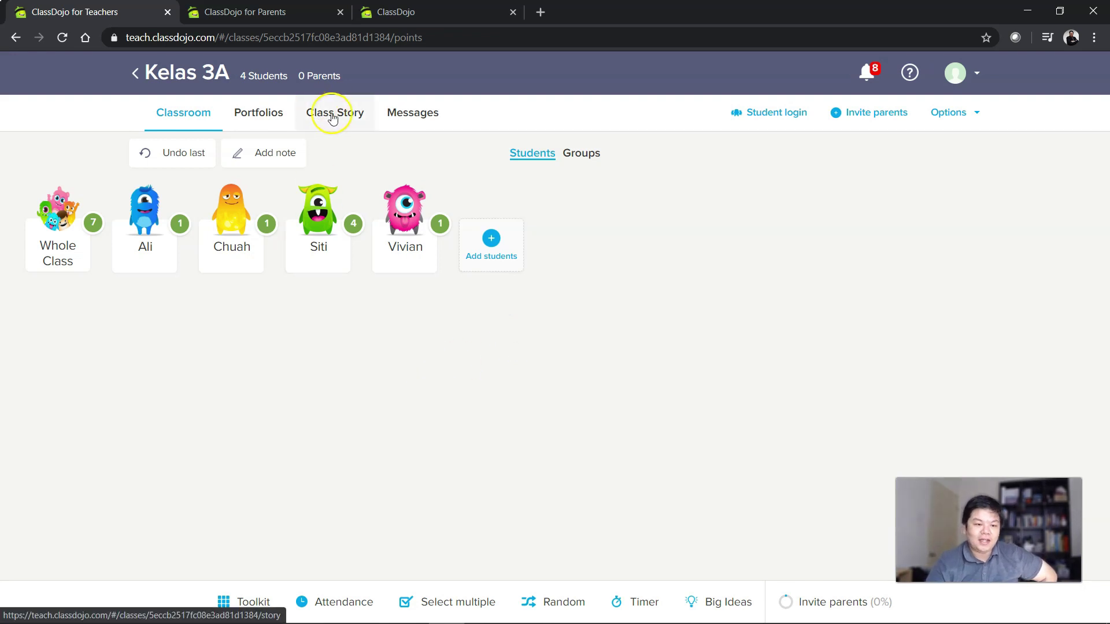
Start a new Portfolios activity with Drawing as the submission type.
click(258, 111)
click(154, 282)
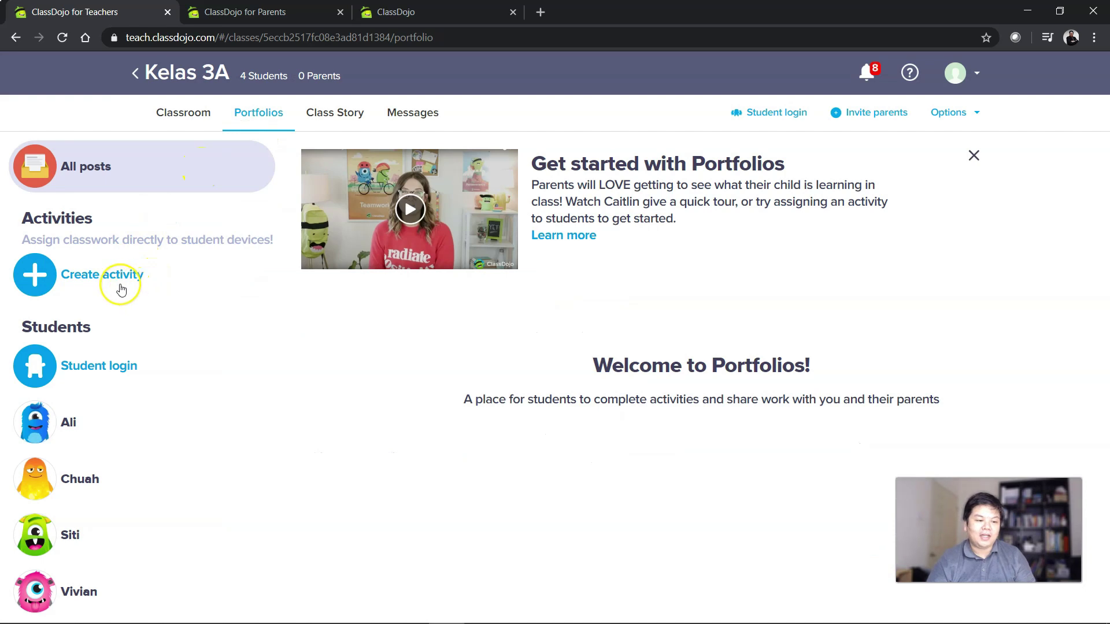
click(102, 278)
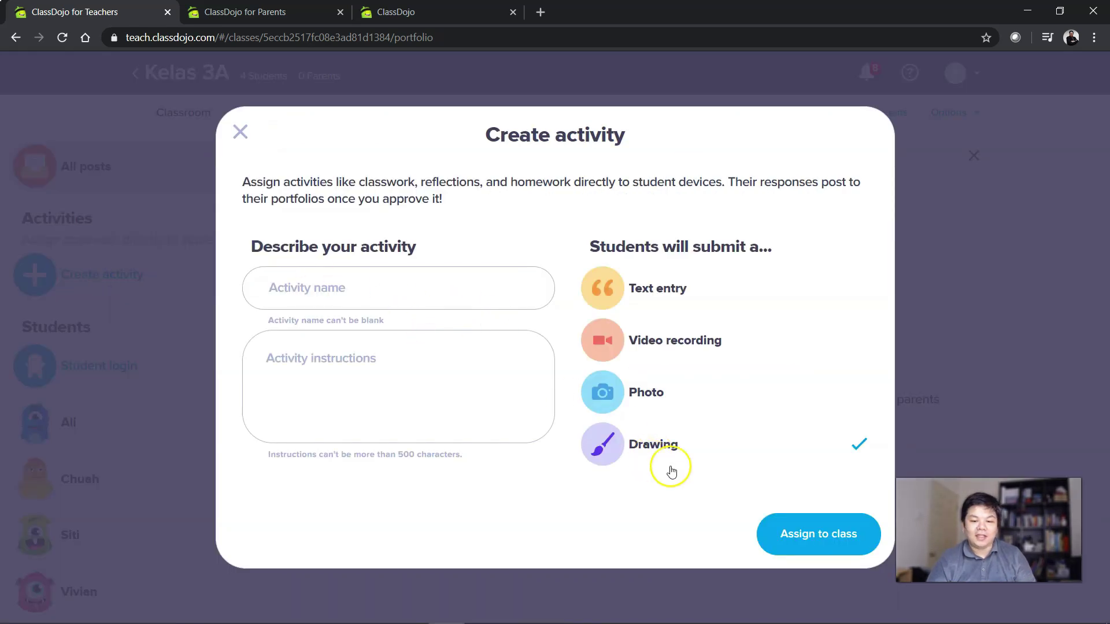
click(667, 298)
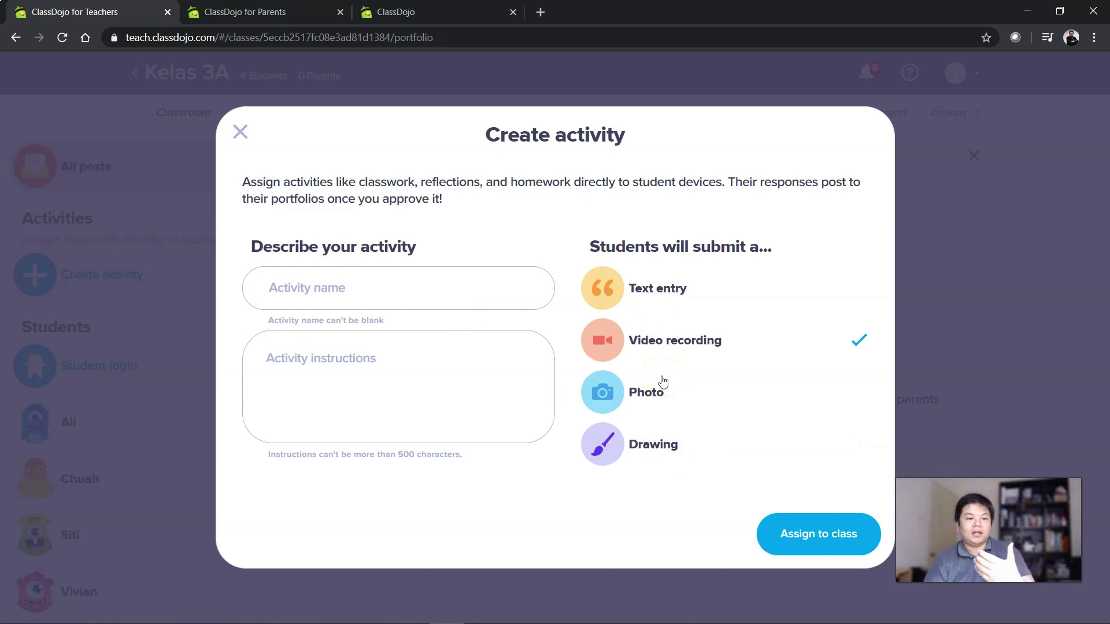
click(663, 400)
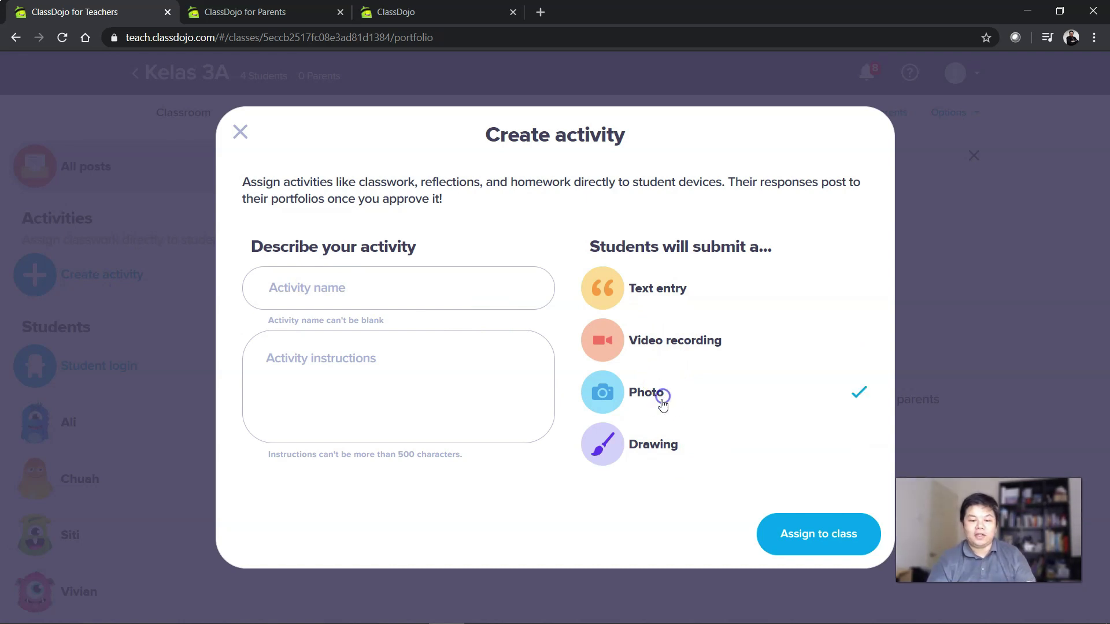
click(669, 449)
Name it 'Lukiskan Pengalaman Covid19 anda', instruct 'Lukisan', and assign it to the class.
click(390, 284)
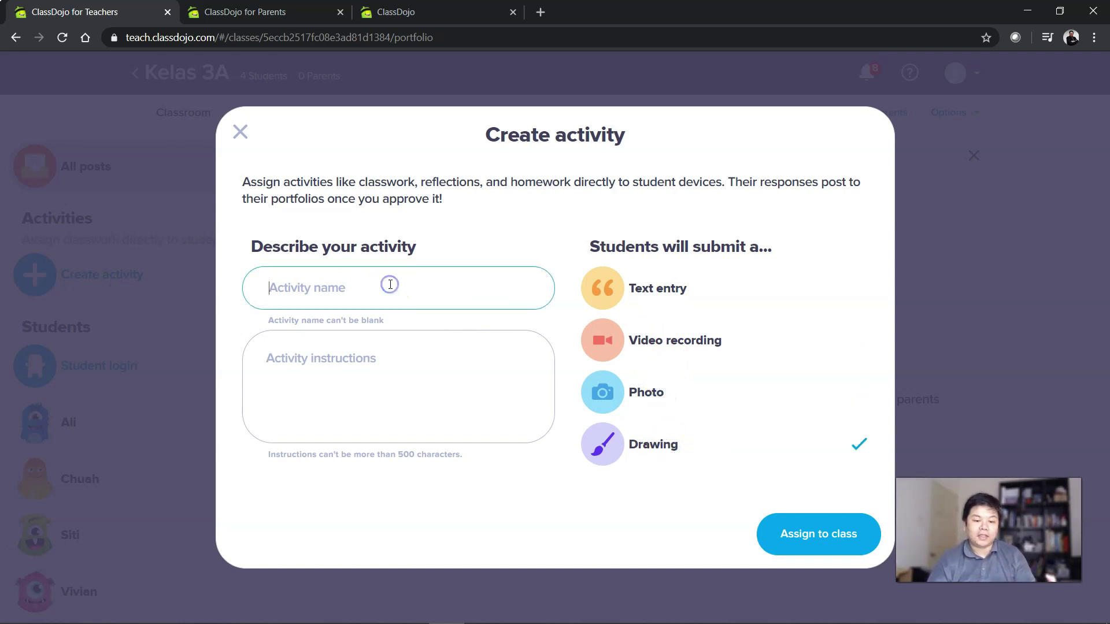
text(L)
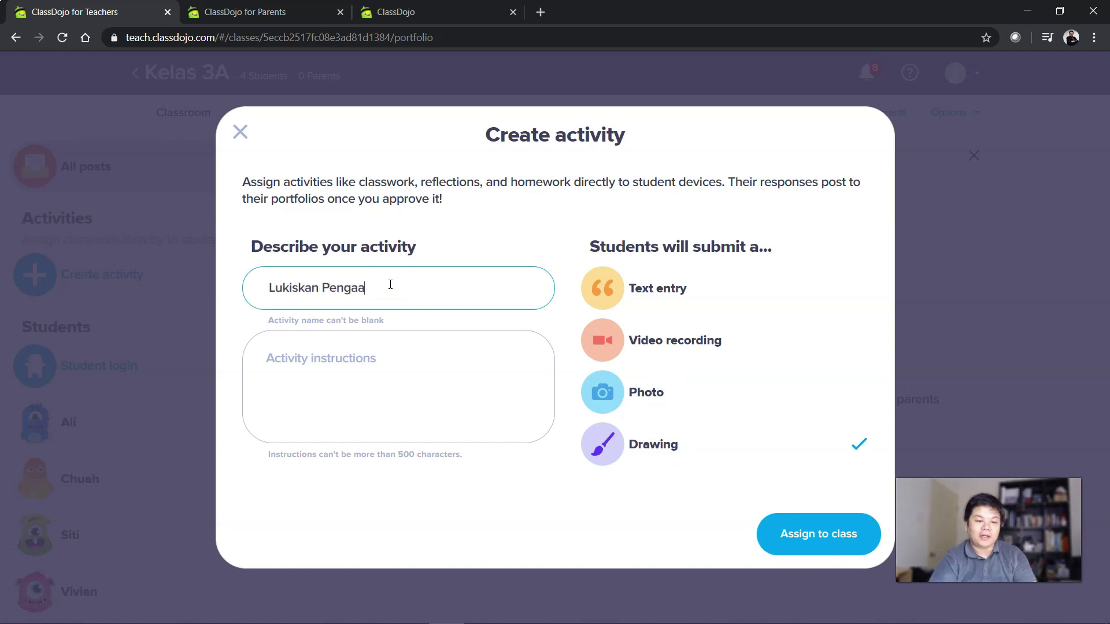
text(ukiskan Pengalaman C)
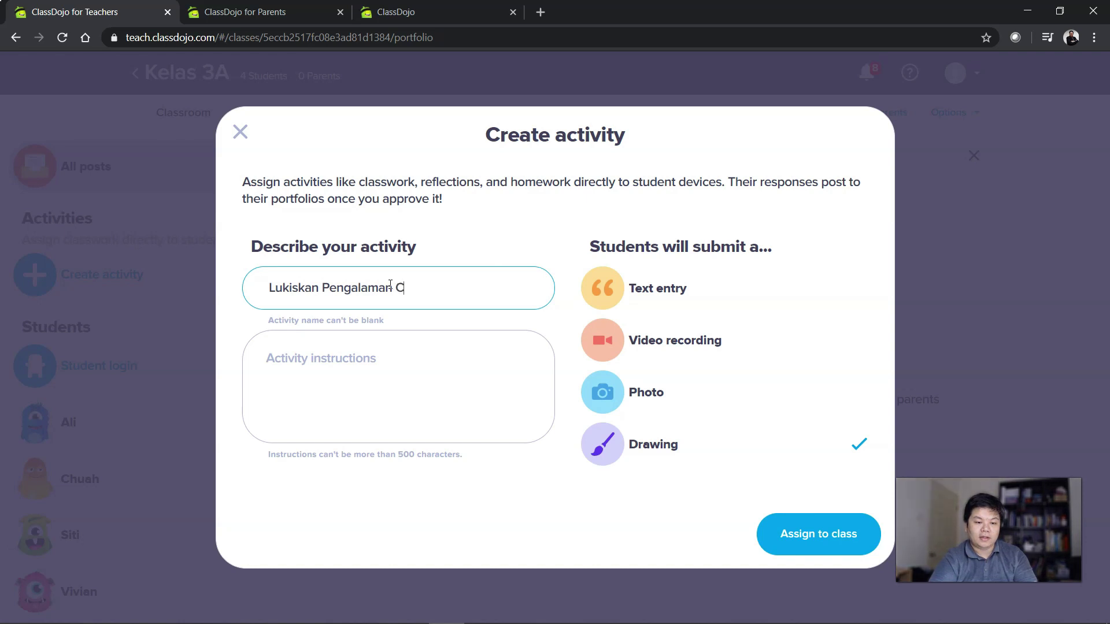
text(ovid19 anda)
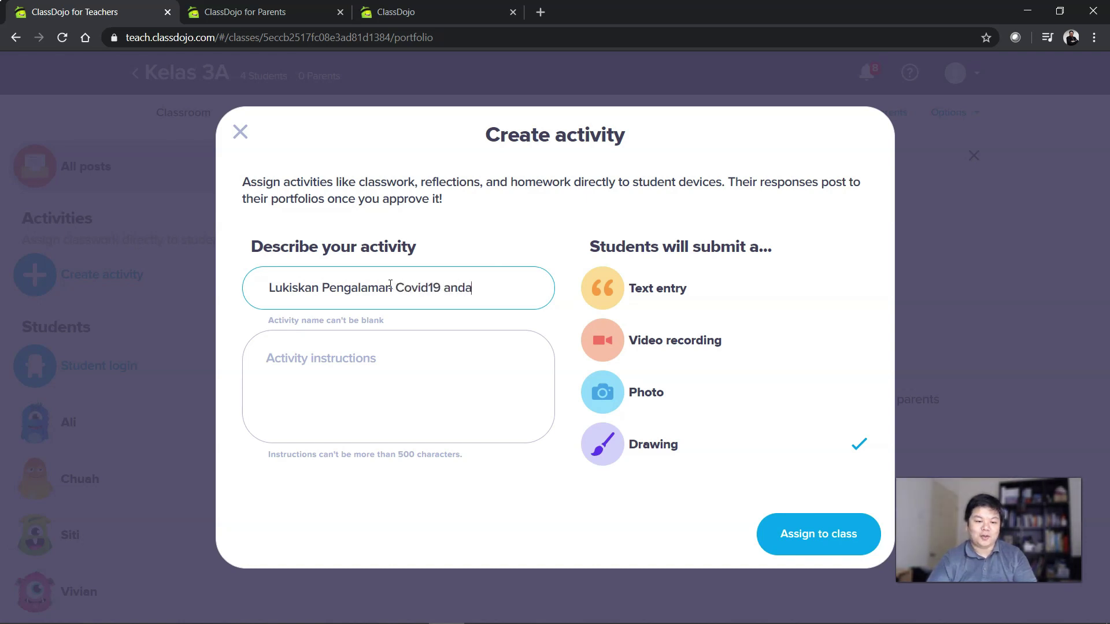
click(359, 364)
text(Lukisan)
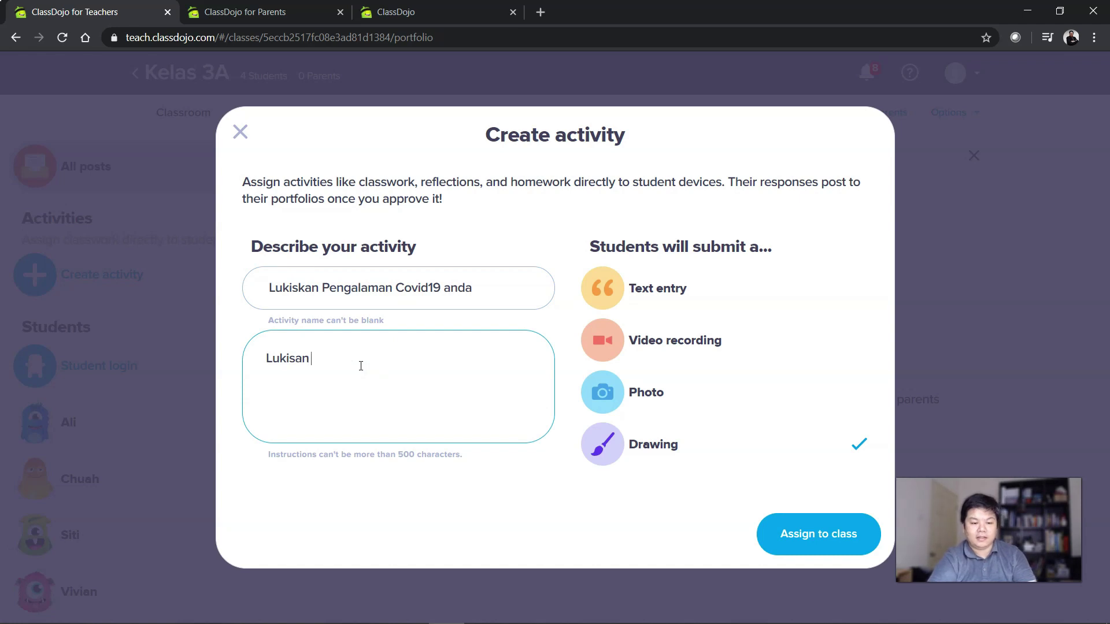
click(817, 533)
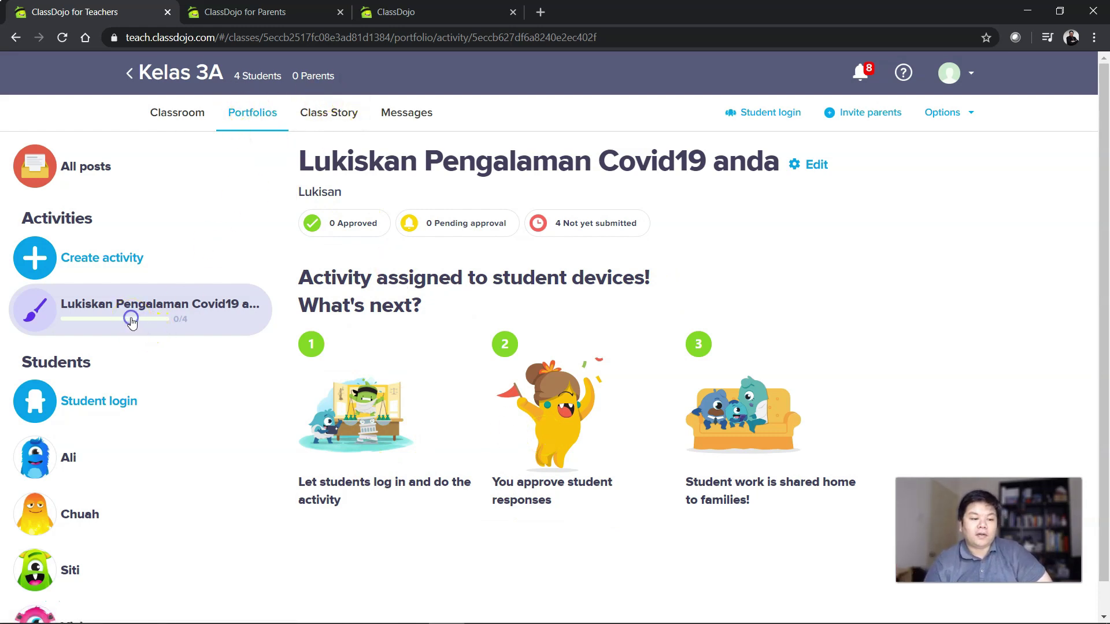
Browse each student's portfolio in the Portfolios list.
click(222, 454)
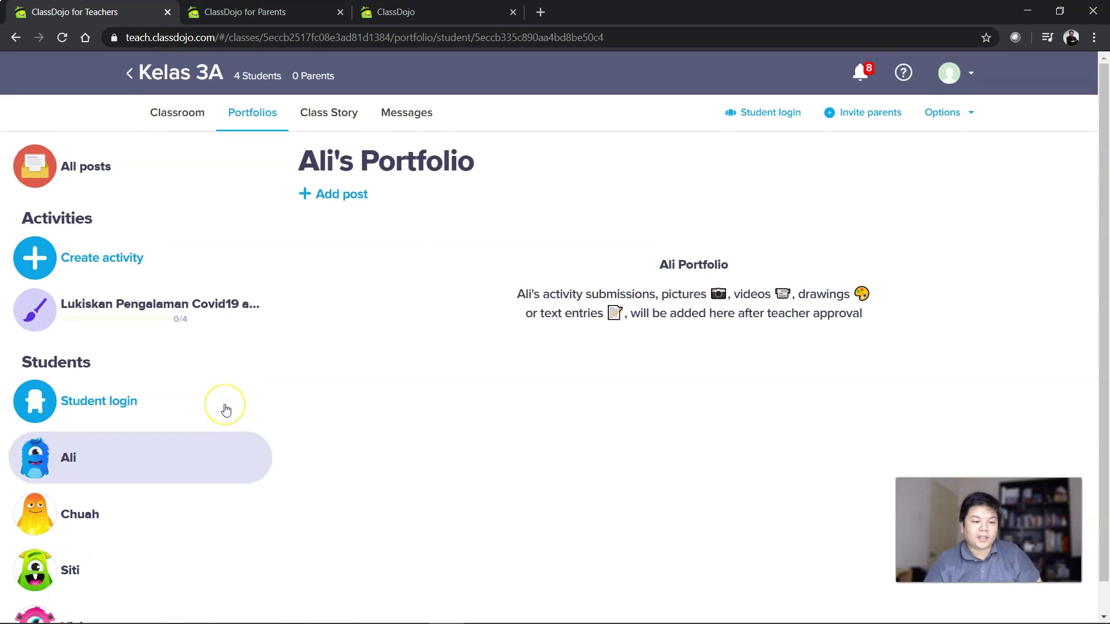
click(87, 516)
click(107, 561)
scroll(110, 520, down, 1)
click(104, 424)
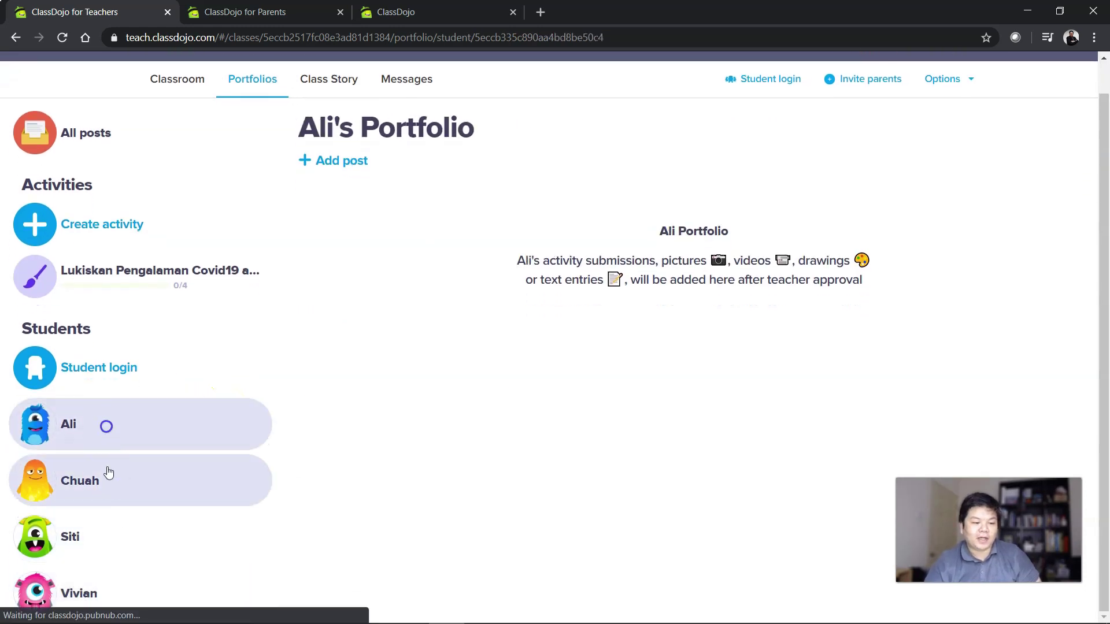
click(107, 473)
click(136, 532)
scroll(139, 457, up, 1)
click(119, 463)
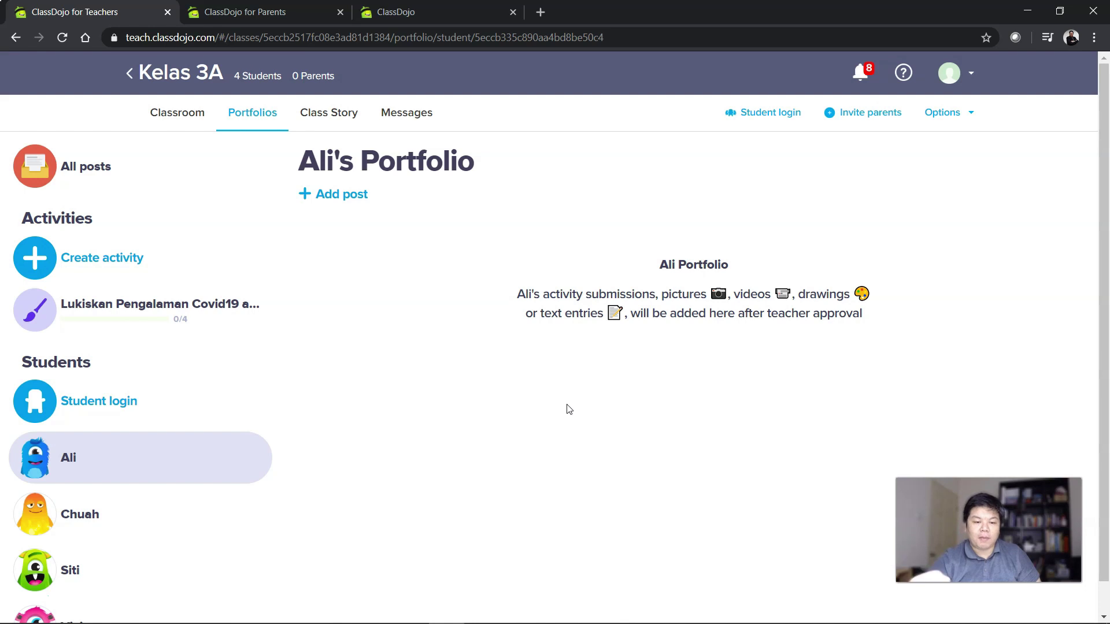
Open a new portfolio post, discard it, and return to the class grid.
scroll(478, 424, down, 1)
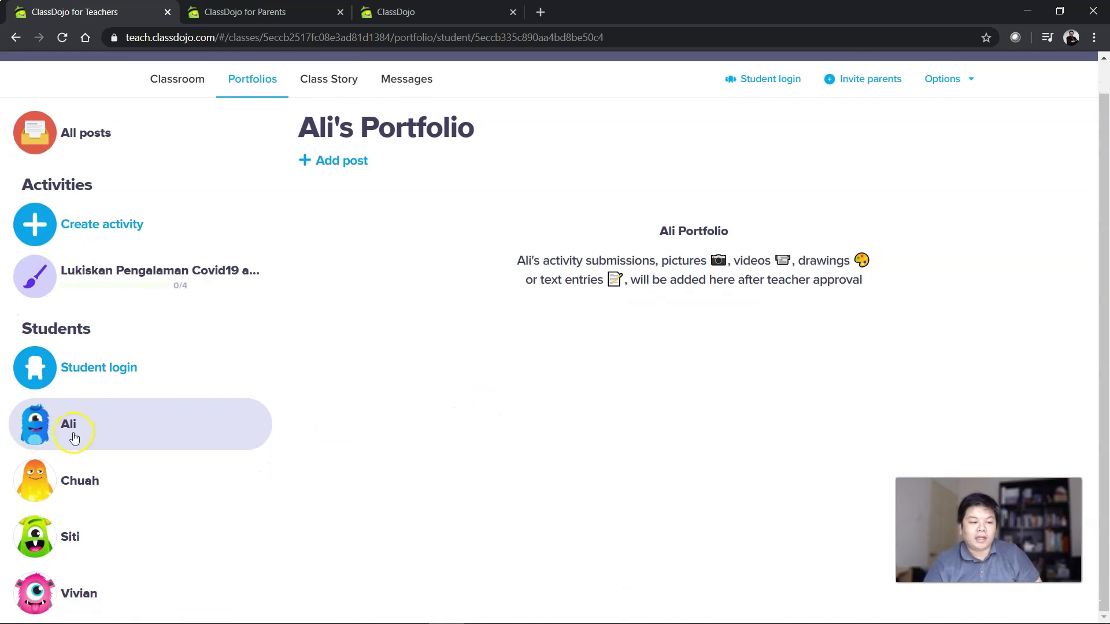
click(349, 161)
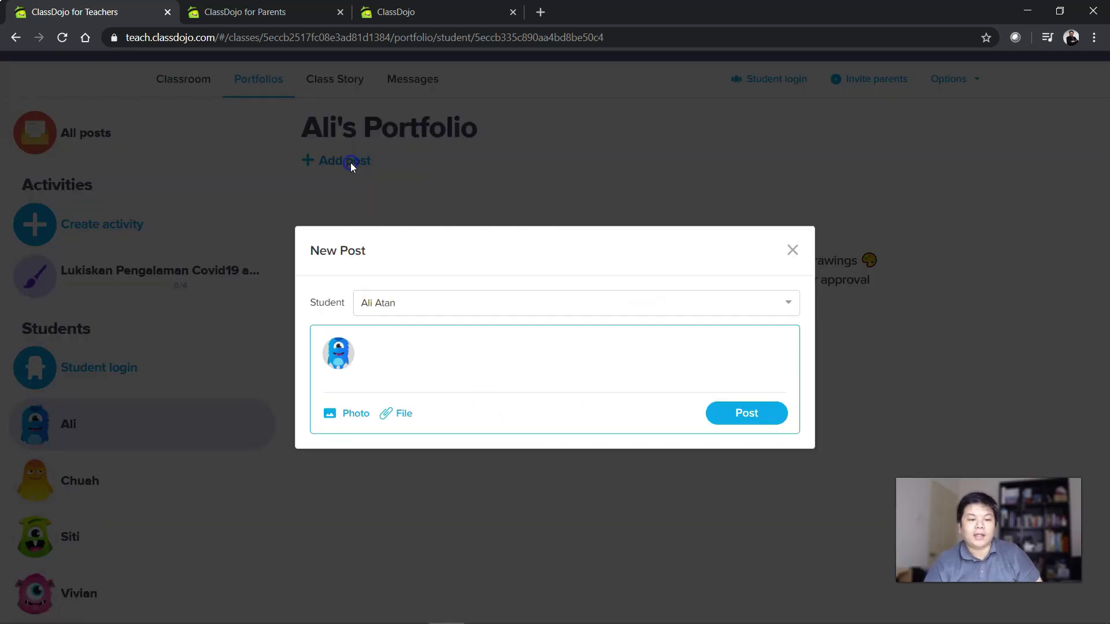
click(791, 250)
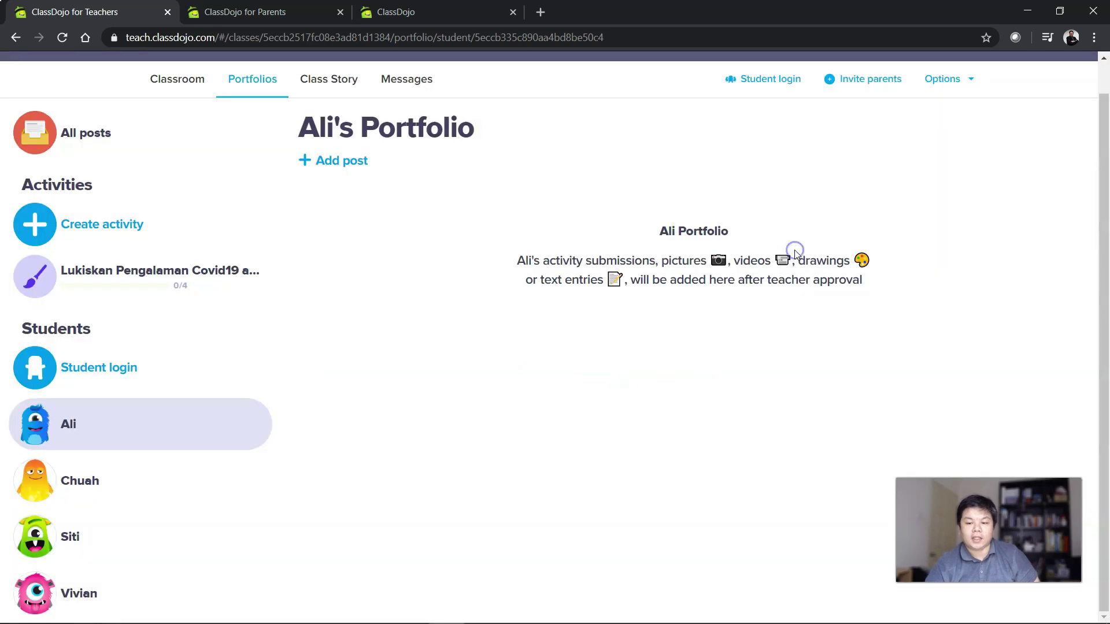
scroll(662, 431, up, 1)
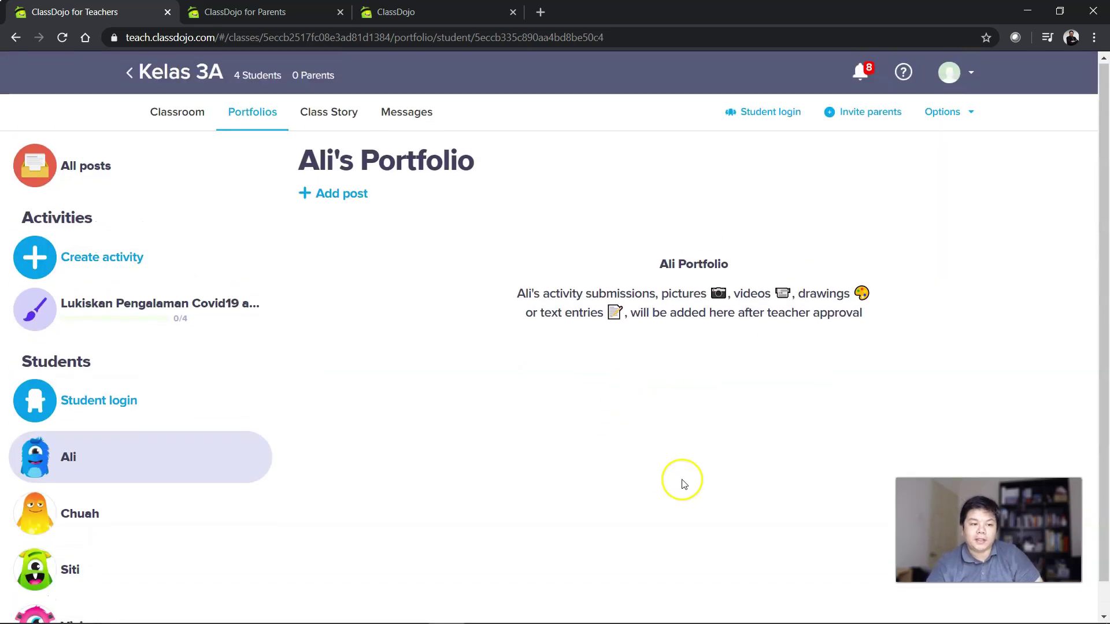
click(188, 116)
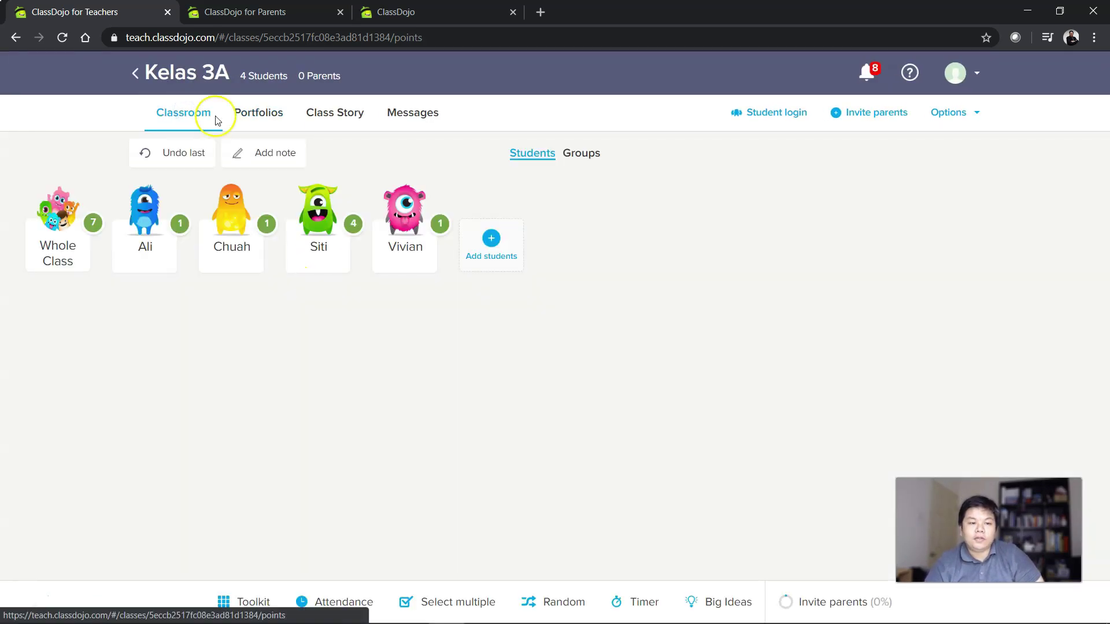
View the Class Story page and its post box, then open parent Messages.
click(335, 123)
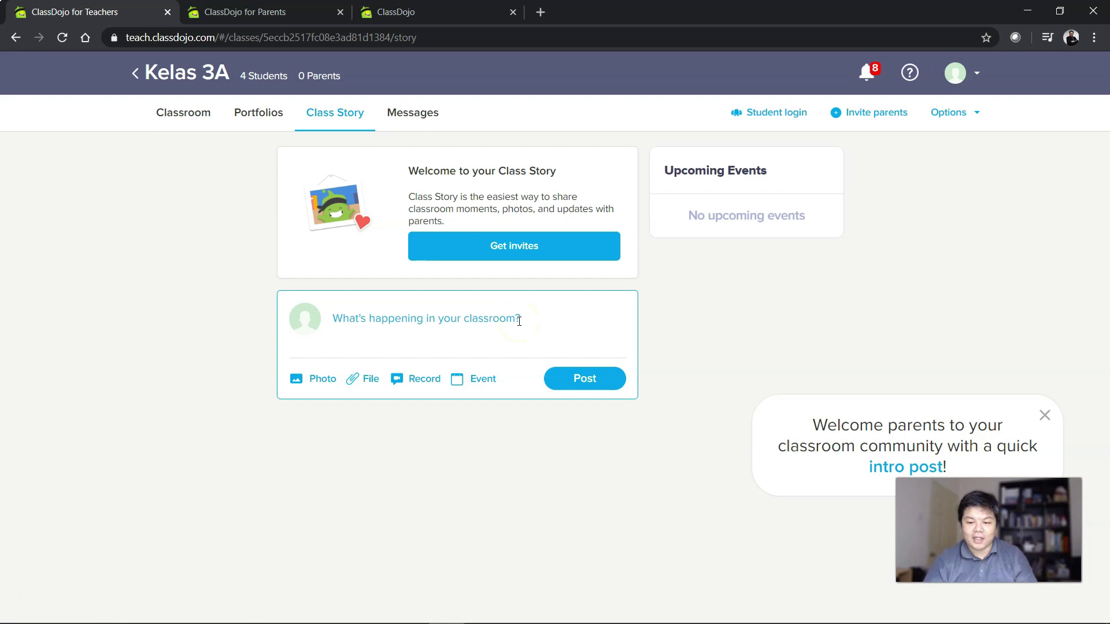
click(521, 322)
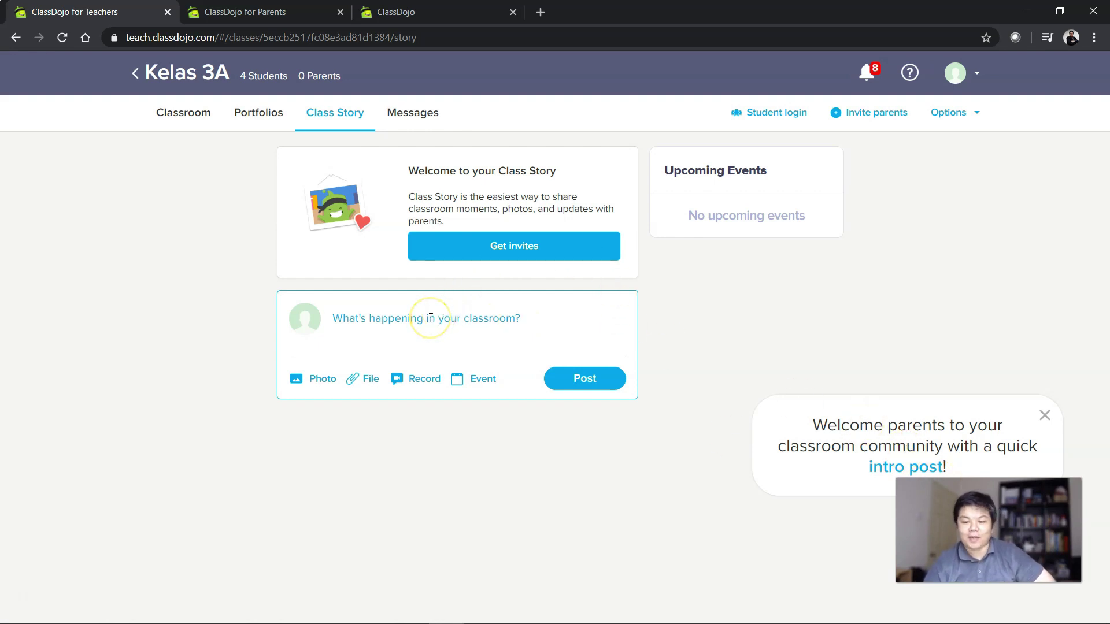
click(408, 110)
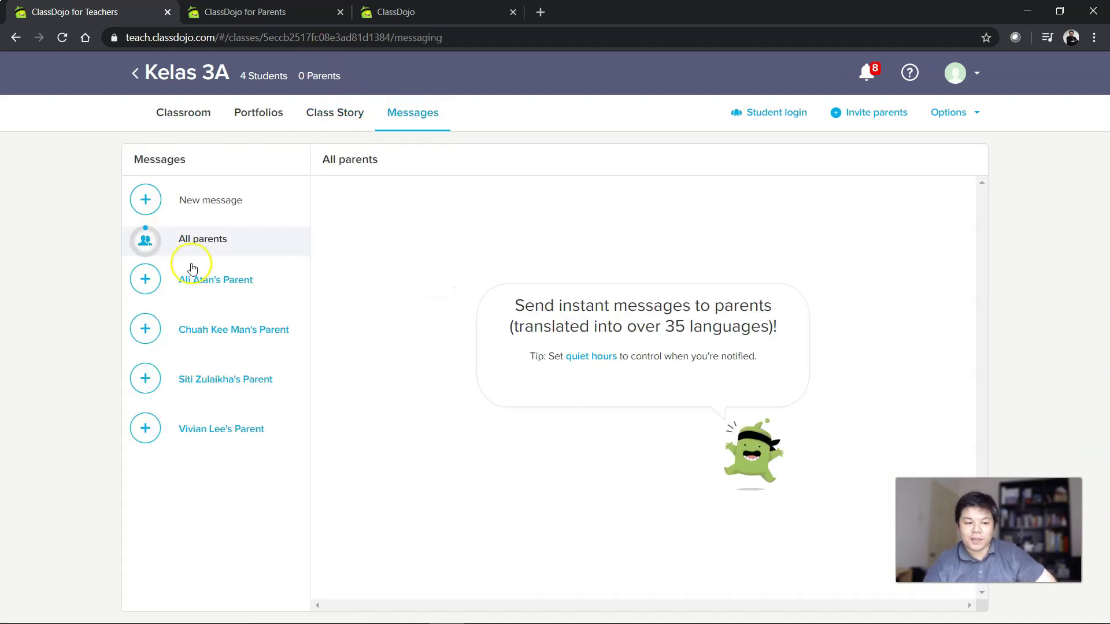
Open each of the four parent conversations, then return to the Classroom page.
click(245, 329)
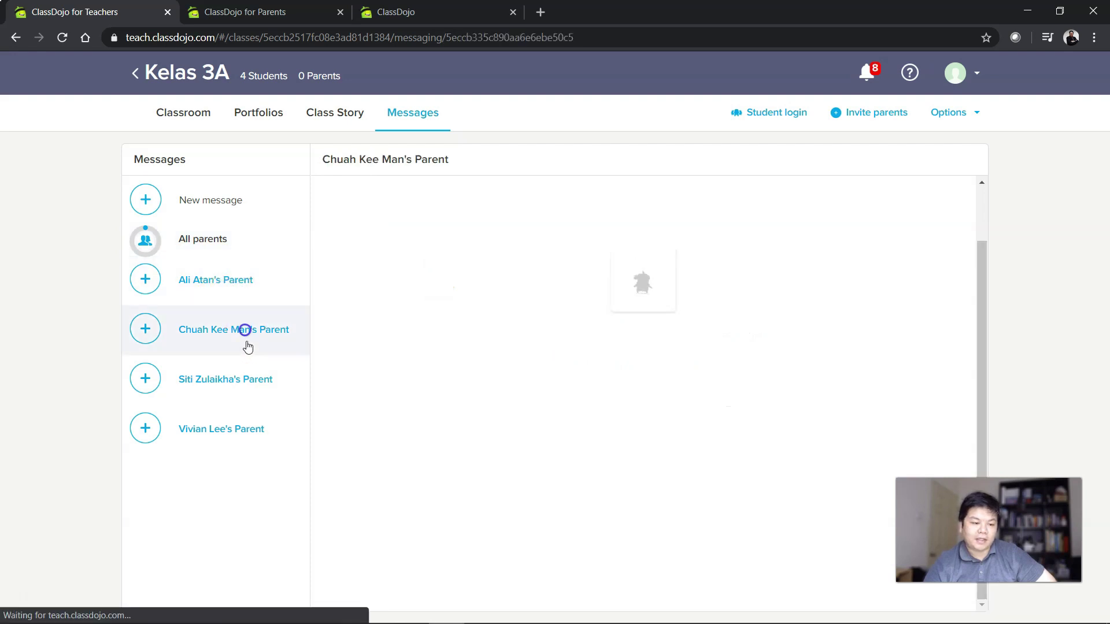
click(249, 384)
click(250, 433)
click(231, 281)
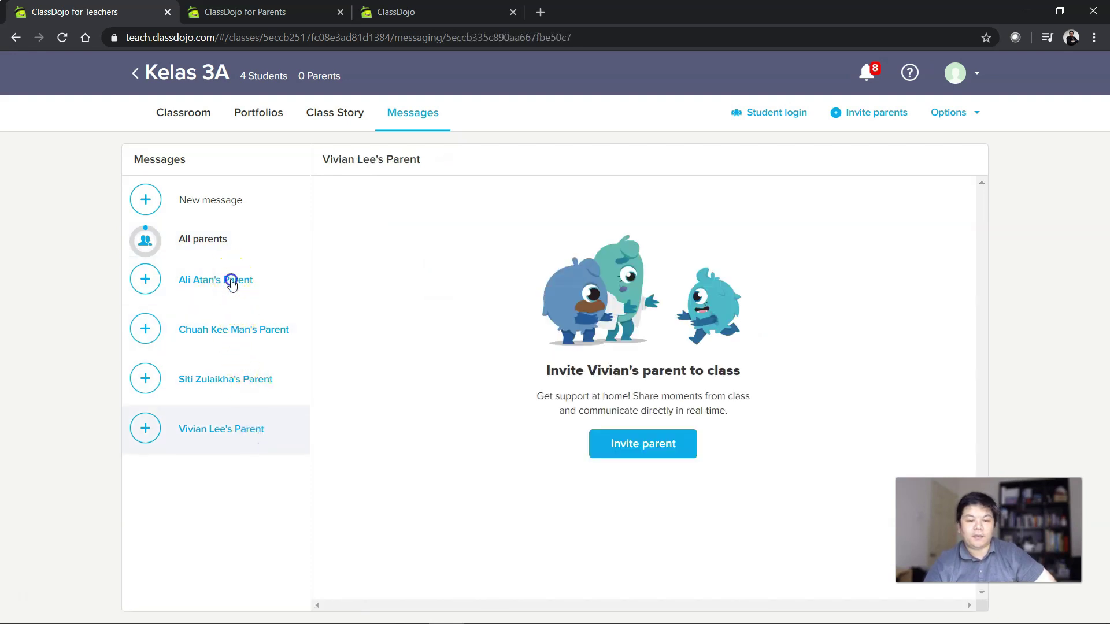
click(196, 116)
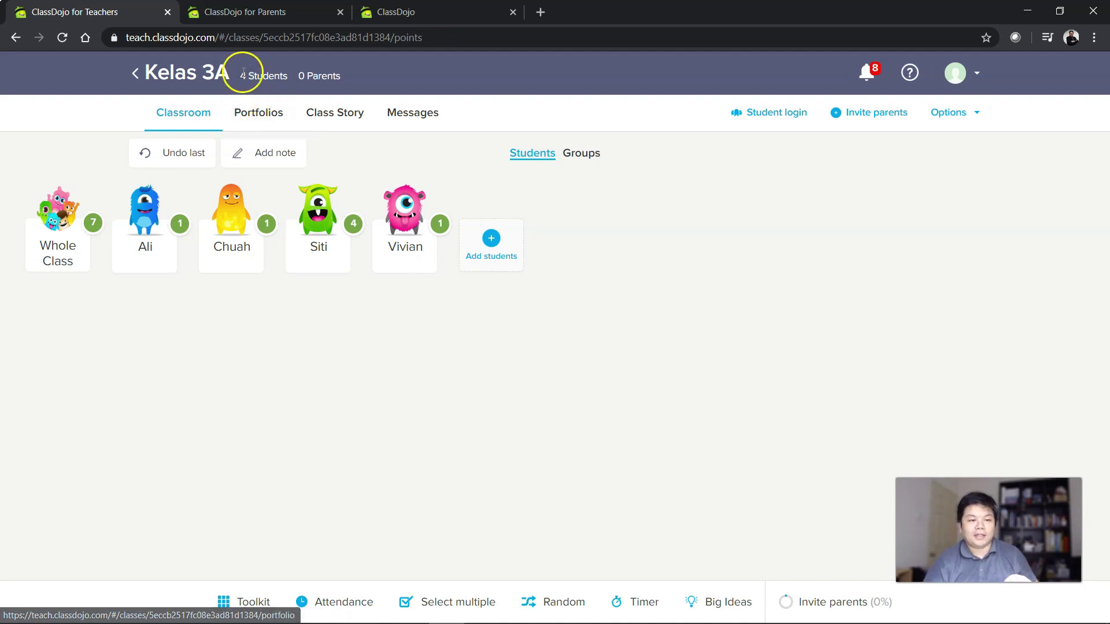
drag(241, 75, 353, 77)
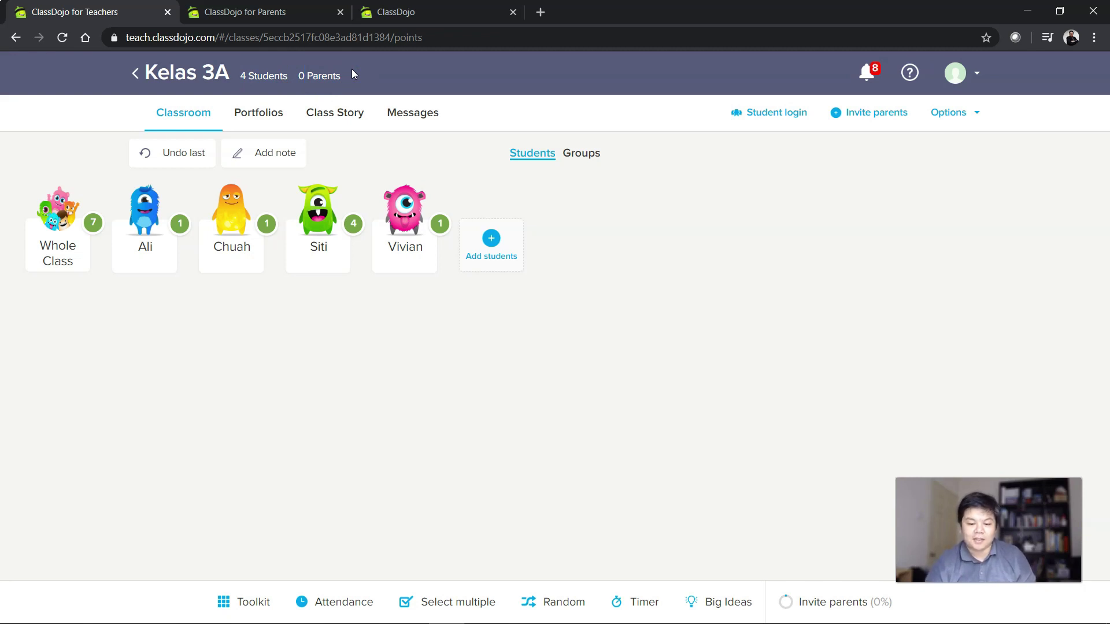
click(708, 287)
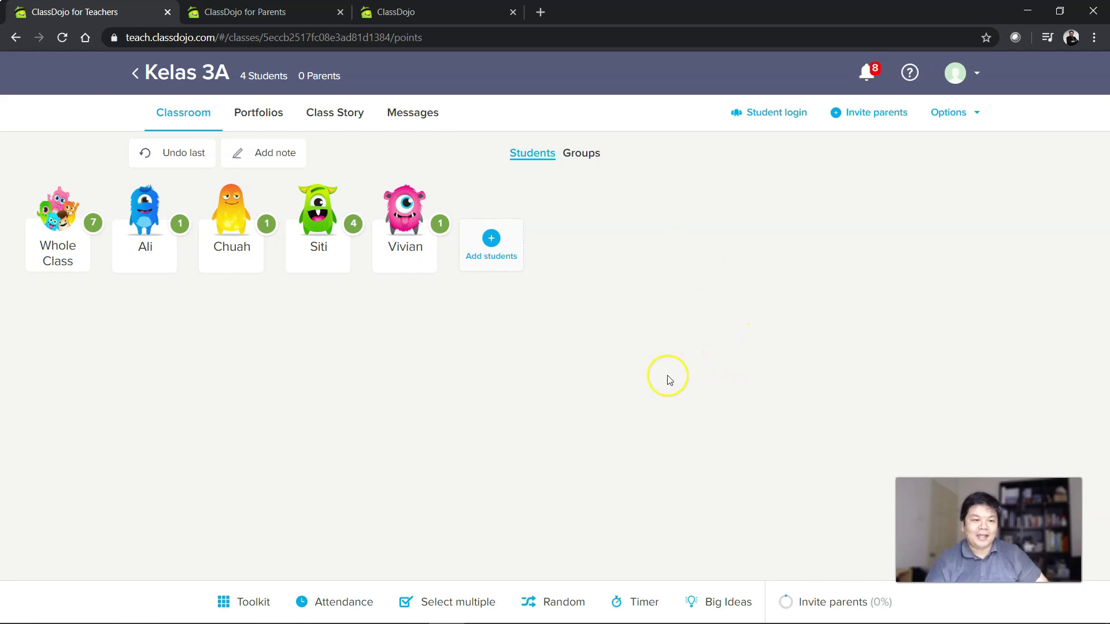
click(731, 607)
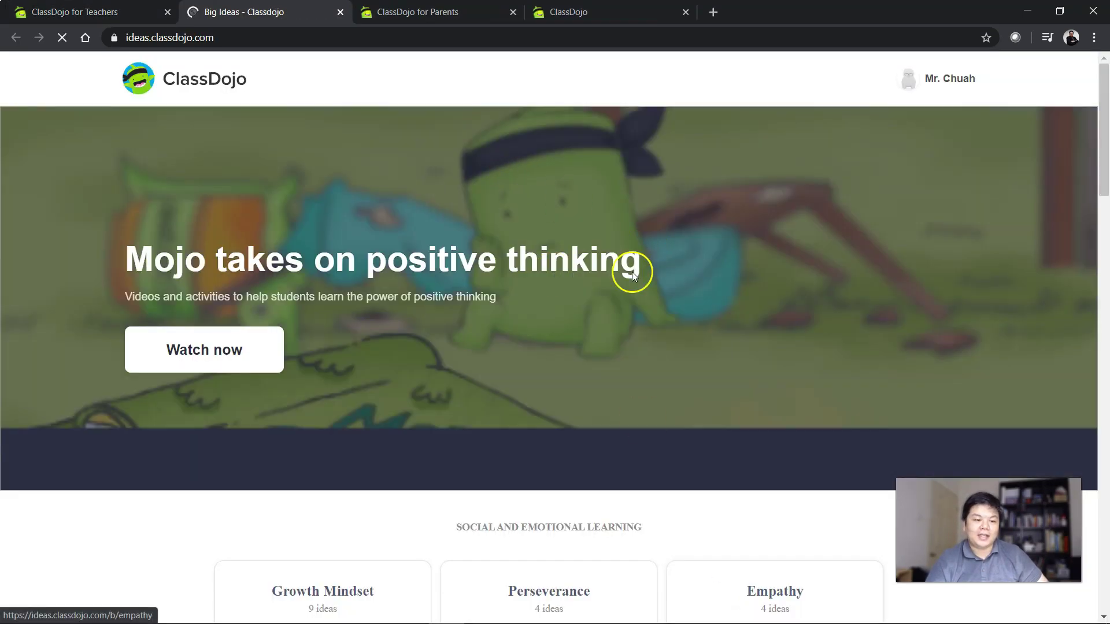
Scroll through the Big Ideas topic cards, then switch back to the Kelas 3A tab.
scroll(577, 322, down, 10)
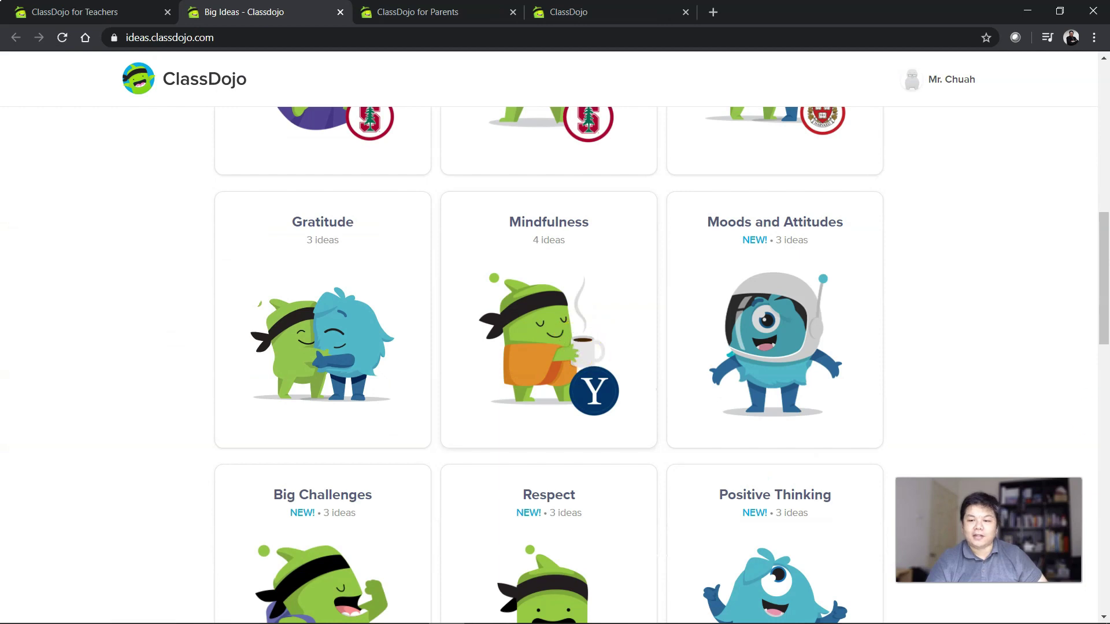
scroll(862, 359, down, 1)
scroll(936, 318, up, 10)
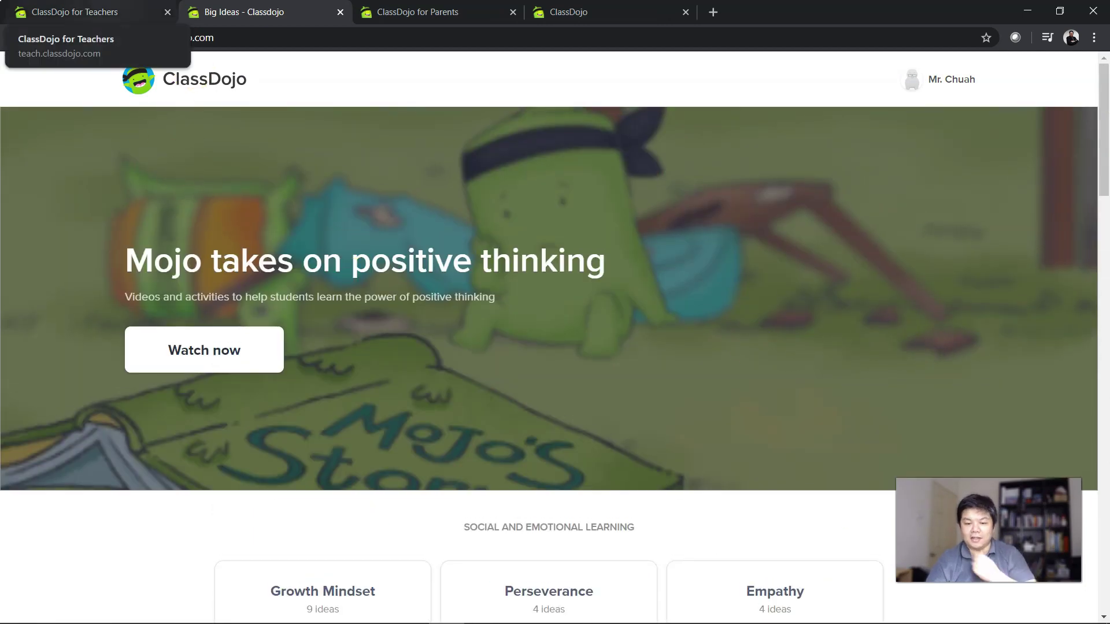
click(87, 12)
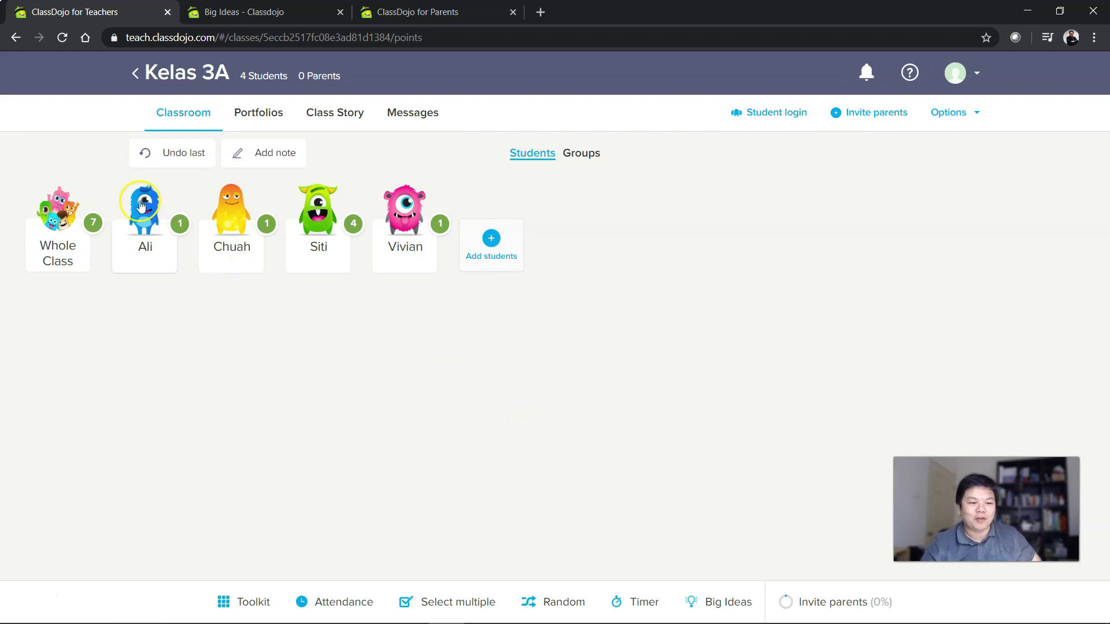
click(188, 230)
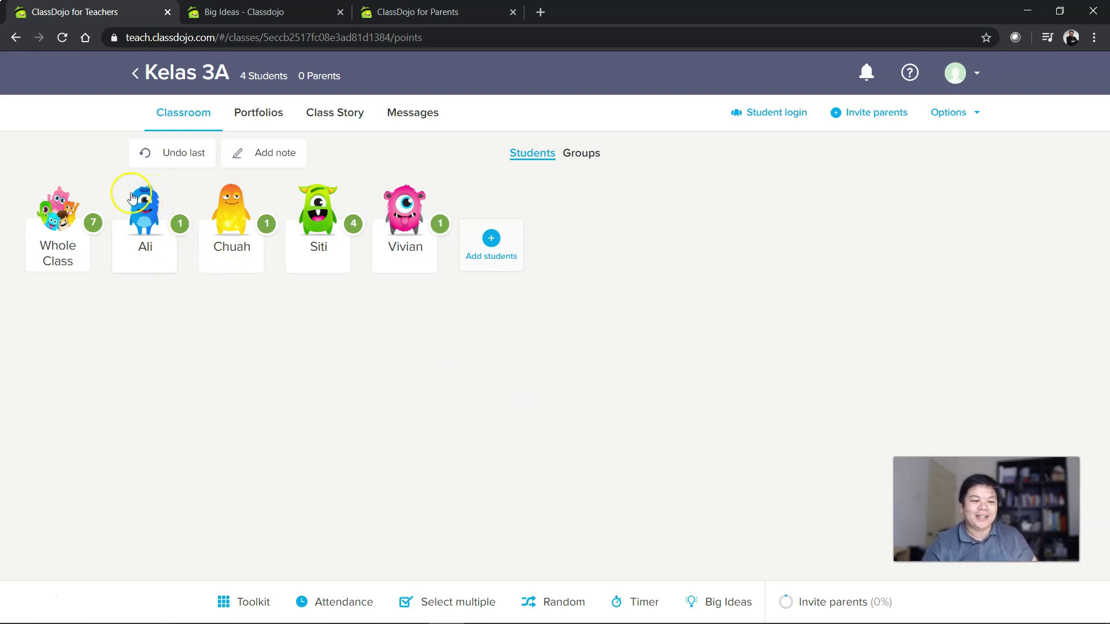